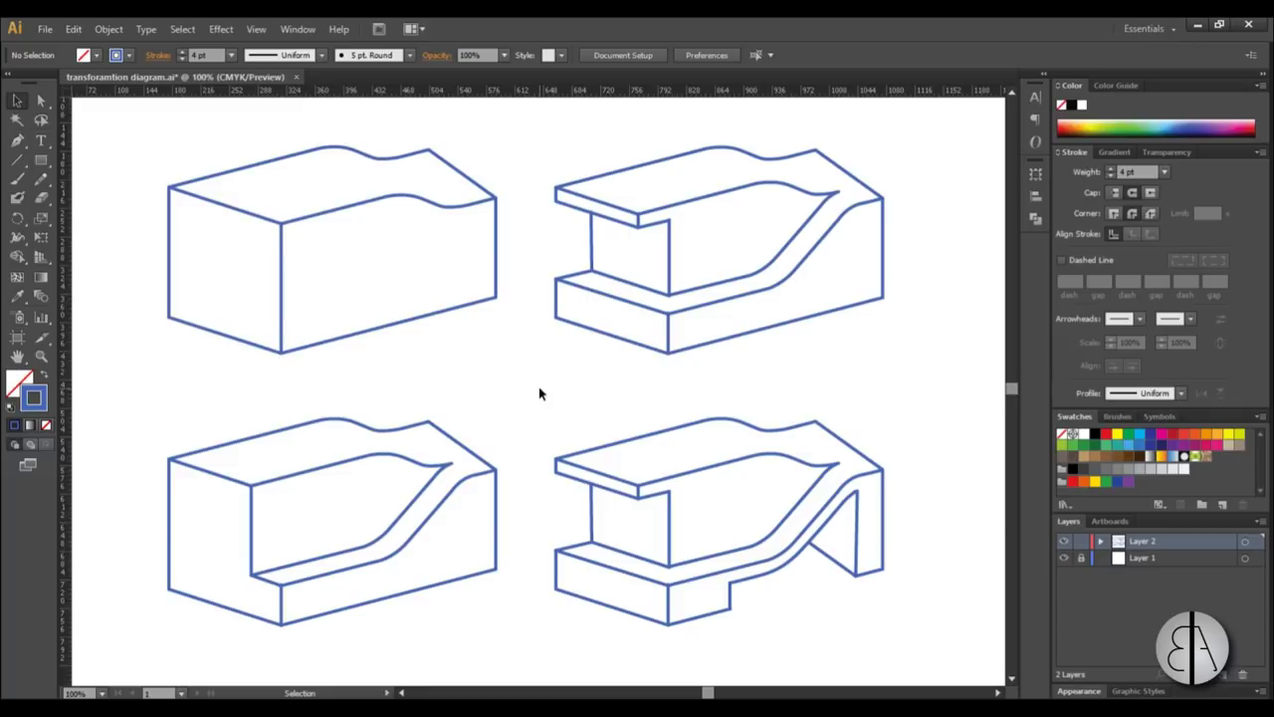
Switch to the browser preview of the animation 1.gif, watch the transformation diagram play, and close it.
key(alt+Tab)
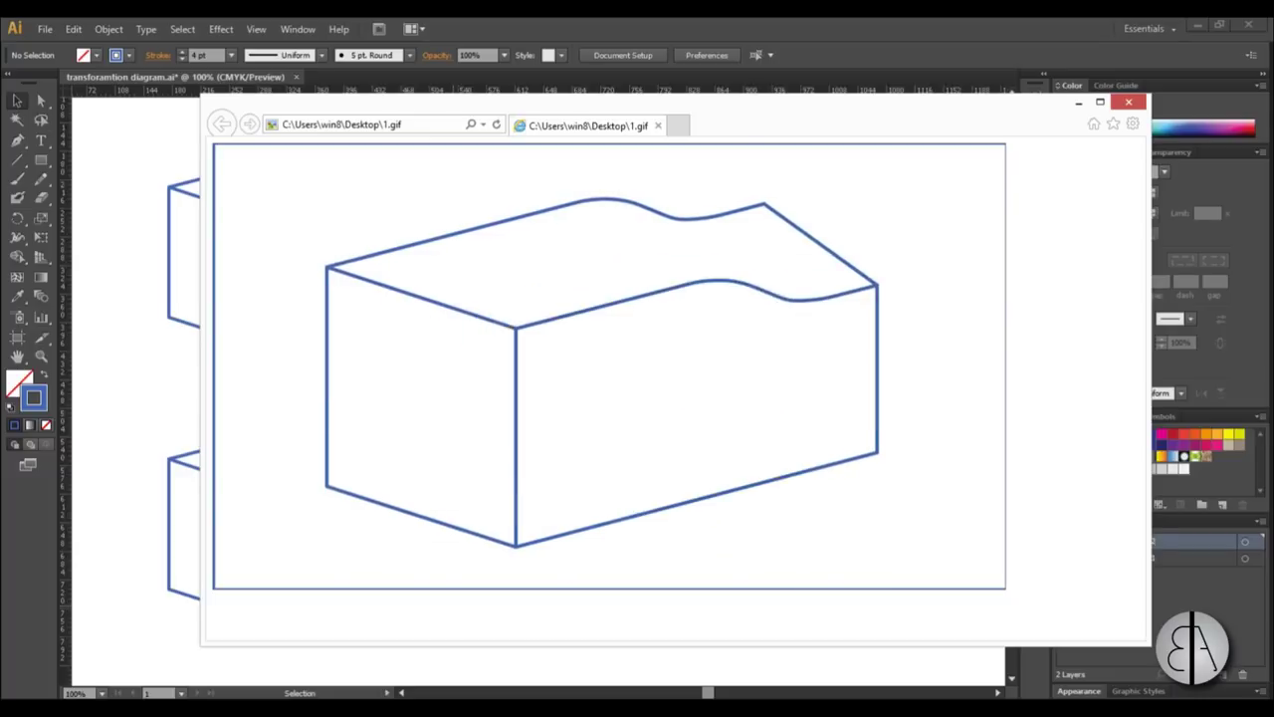
key(alt+F4)
Set the stroke weight of all four building diagrams to 1 pt.
scroll(526, 333, down, 2)
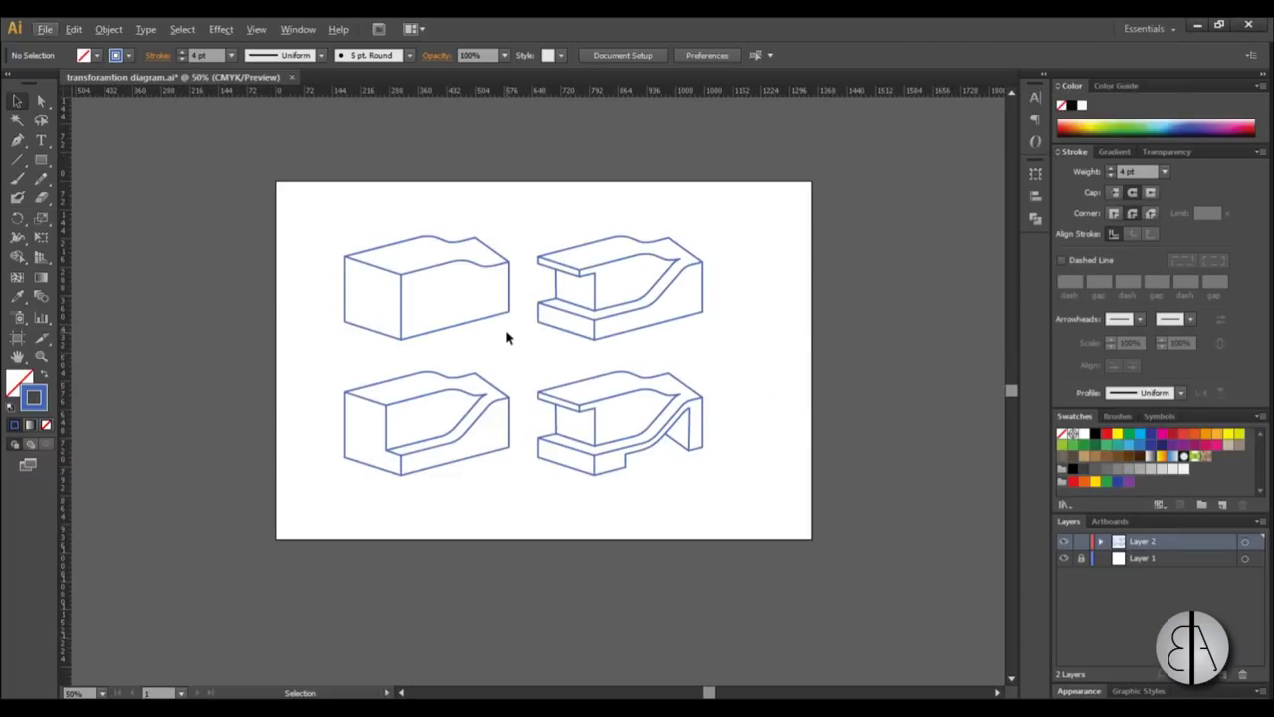
scroll(527, 308, down, 1)
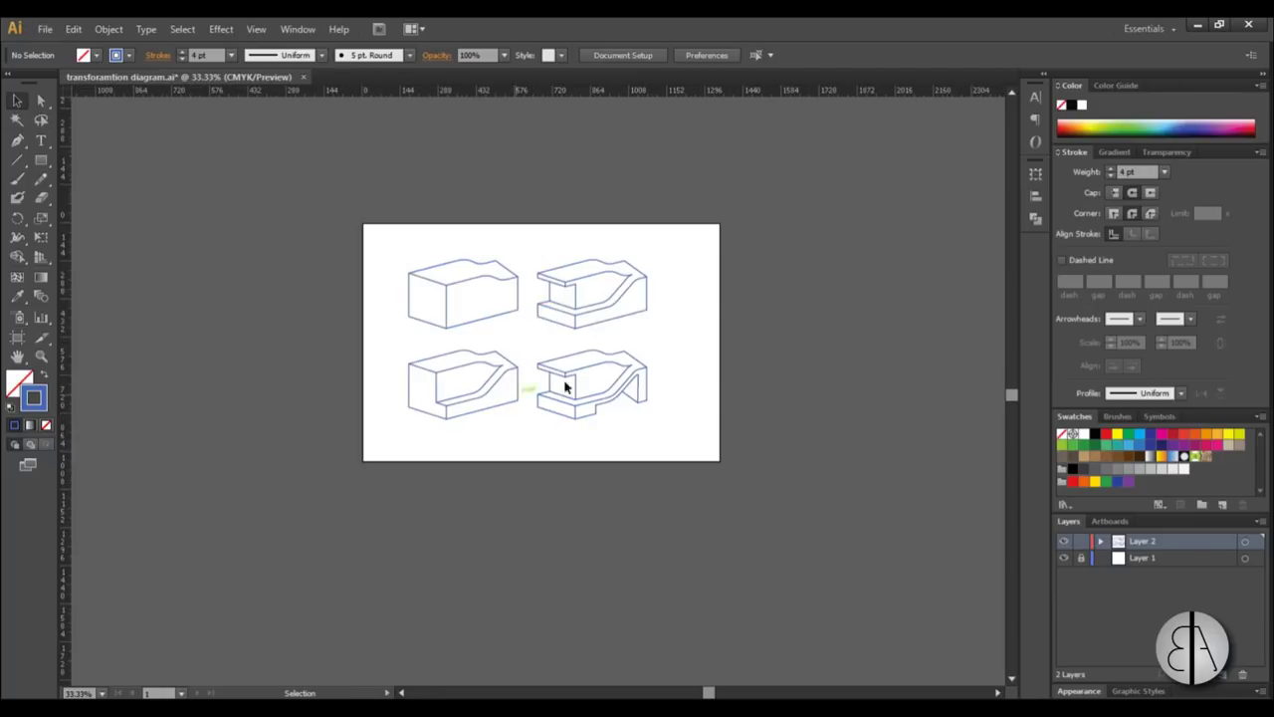
scroll(501, 298, up, 1)
key(alt)
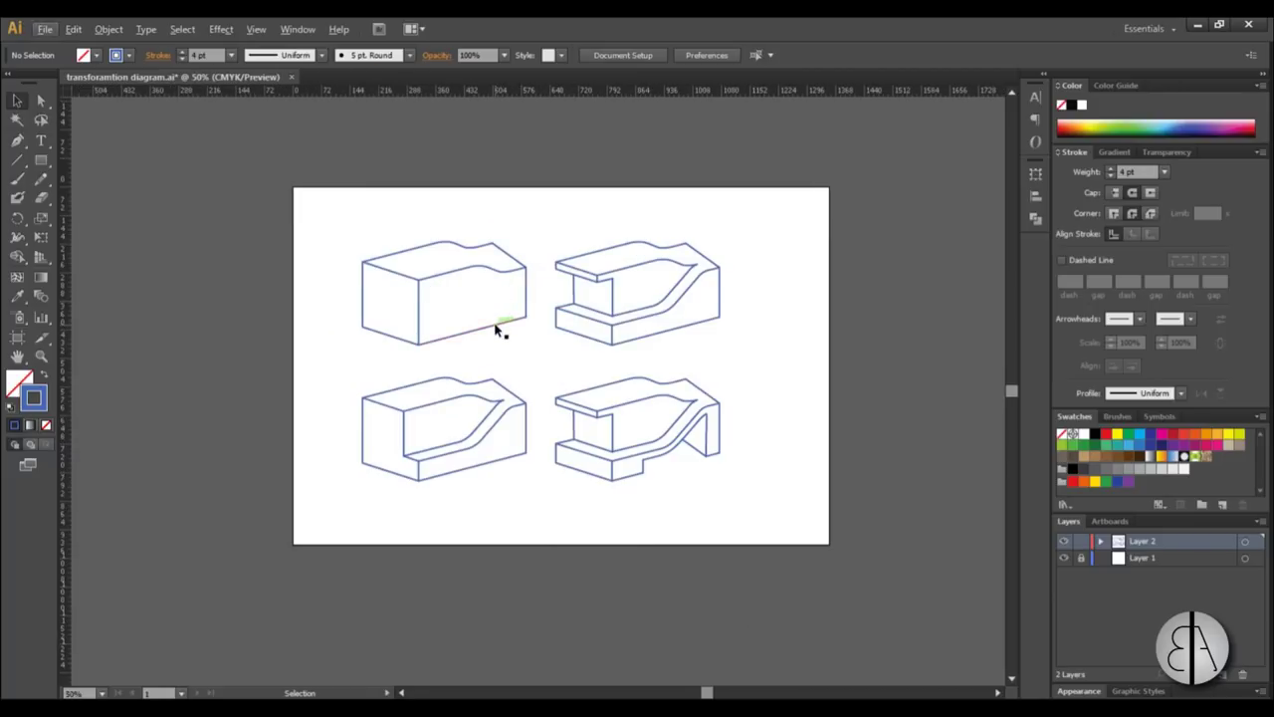
key(alt)
drag(783, 521, 336, 229)
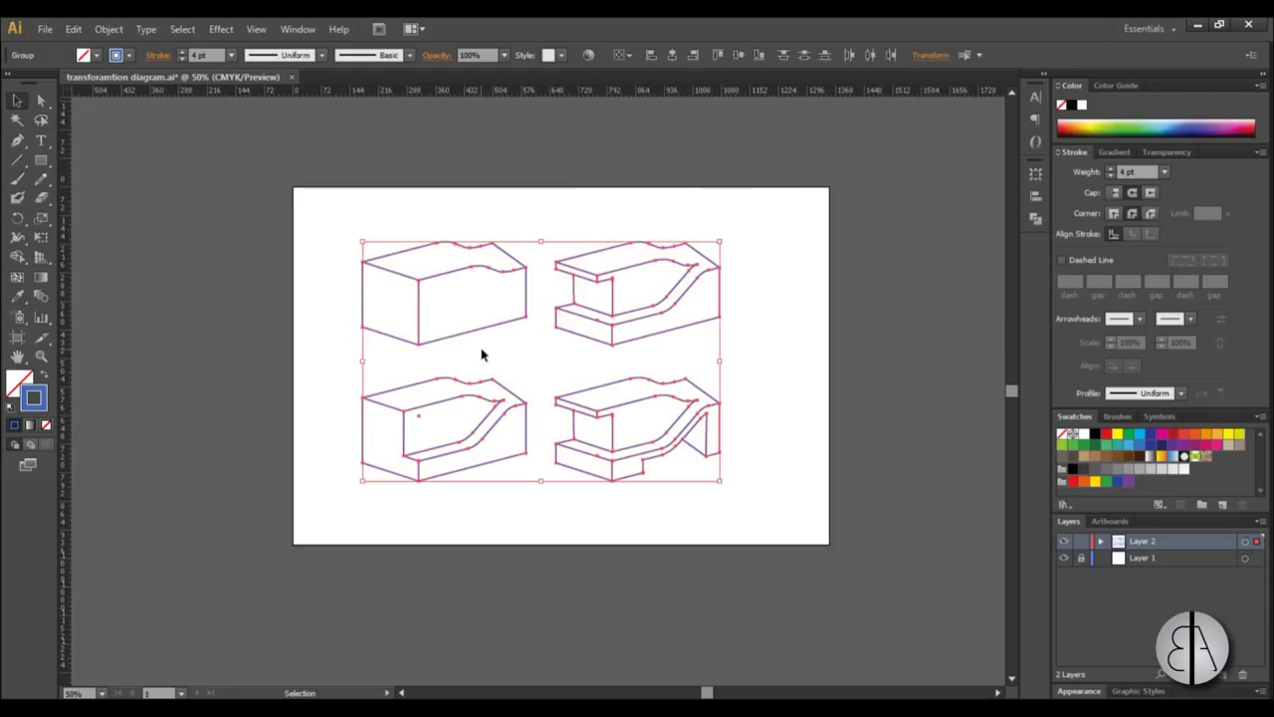
click(1165, 173)
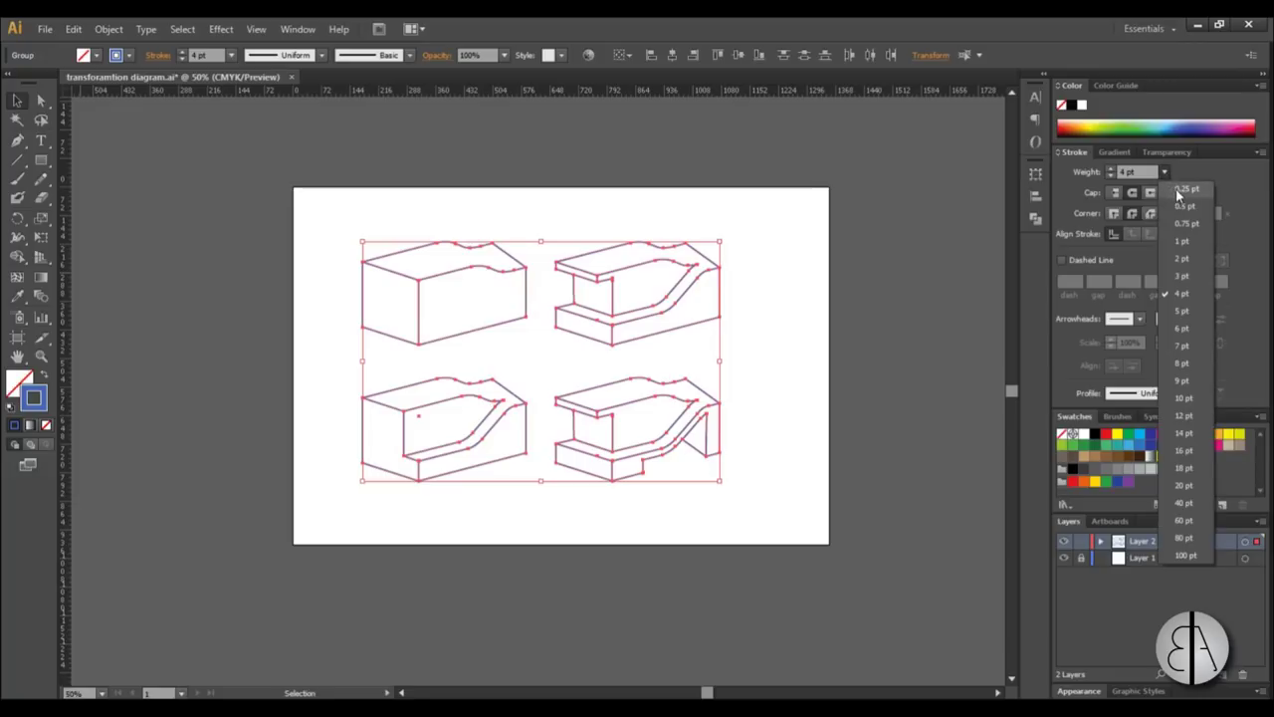
click(1186, 240)
click(755, 385)
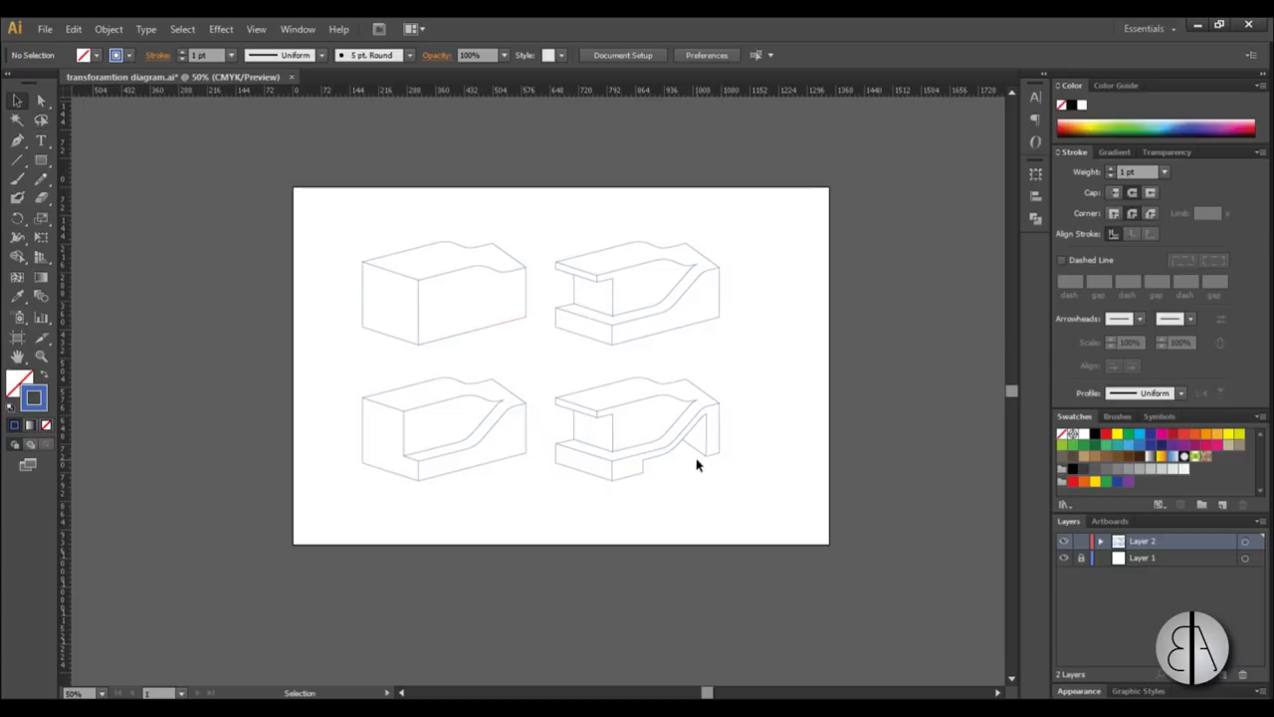
Scale all four diagrams down together to about one fifth of their size.
drag(766, 501, 318, 219)
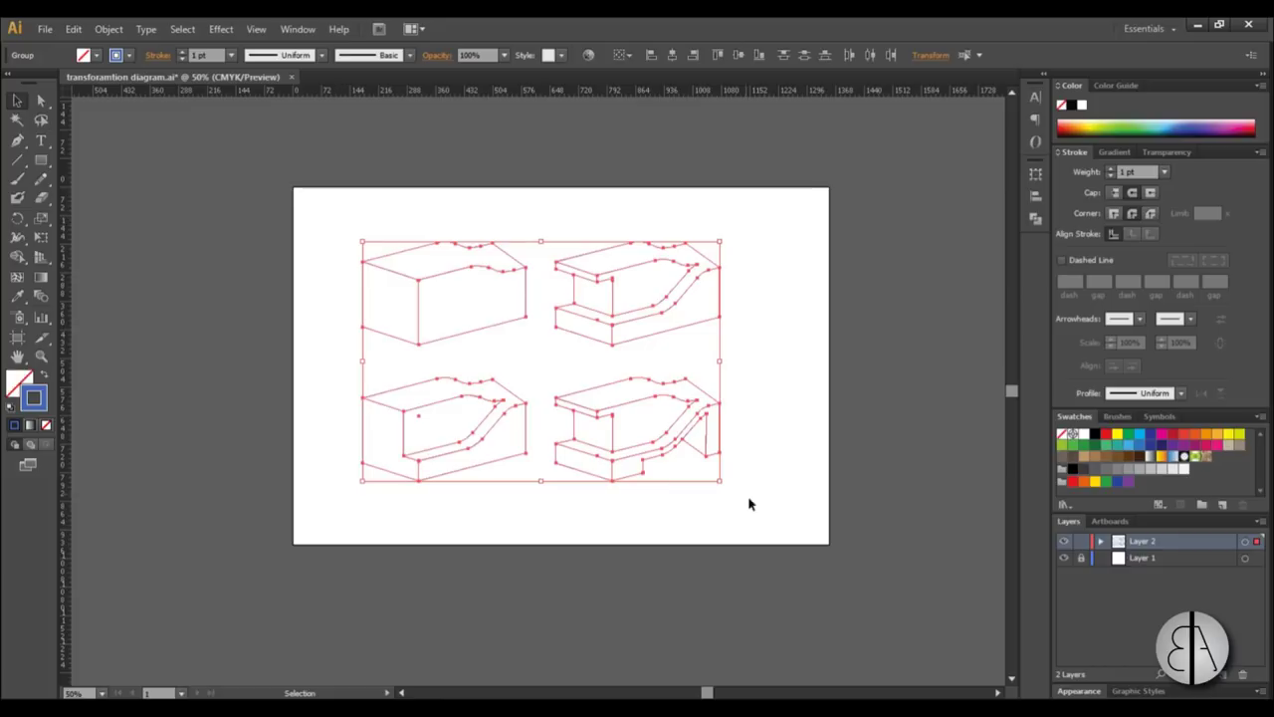
drag(718, 482, 453, 289)
key(ctrl+shift+a)
scroll(398, 285, up, 2)
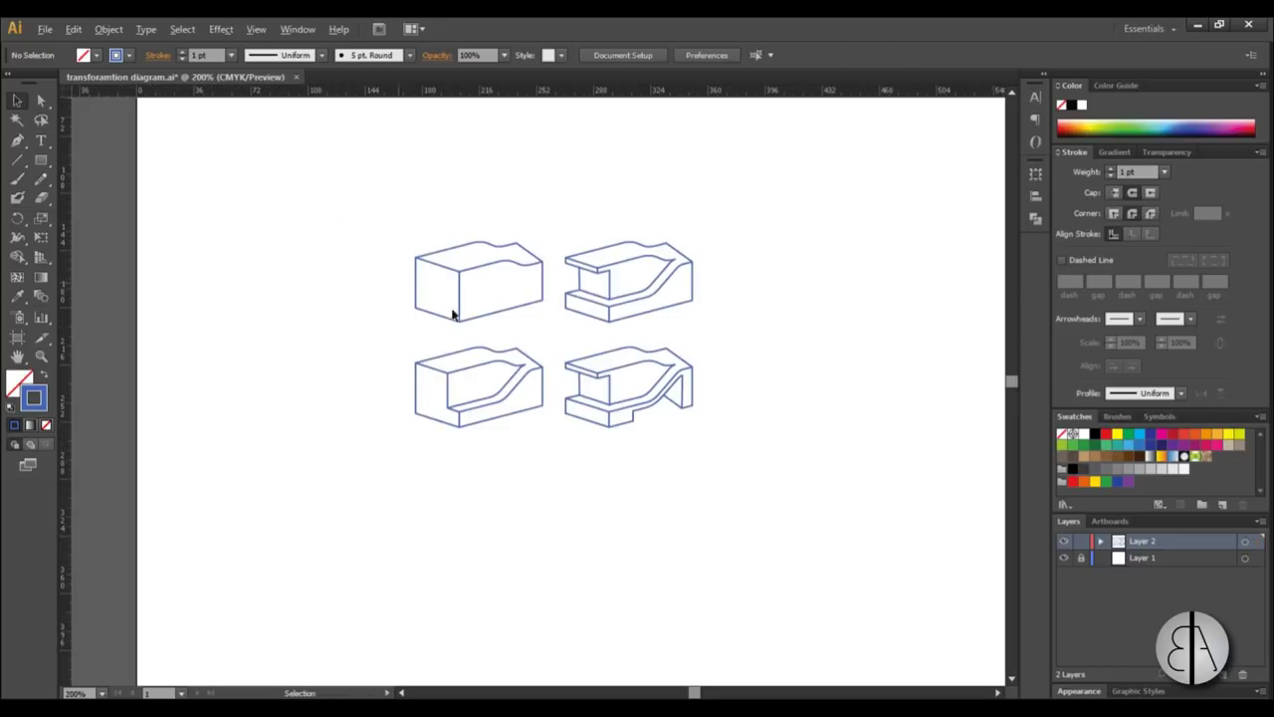
Move the scaled group of four diagrams toward the upper-left corner of the artboard.
scroll(722, 468, down, 1)
click(549, 328)
drag(555, 339, 457, 254)
key(ctrl+shift+a)
Move the two diagrams of the second column below the first column so all four stack vertically.
scroll(497, 250, up, 3)
scroll(565, 262, down, 1)
scroll(512, 341, up, 1)
drag(809, 511, 515, 143)
scroll(570, 177, down, 1)
drag(595, 199, 446, 420)
click(603, 376)
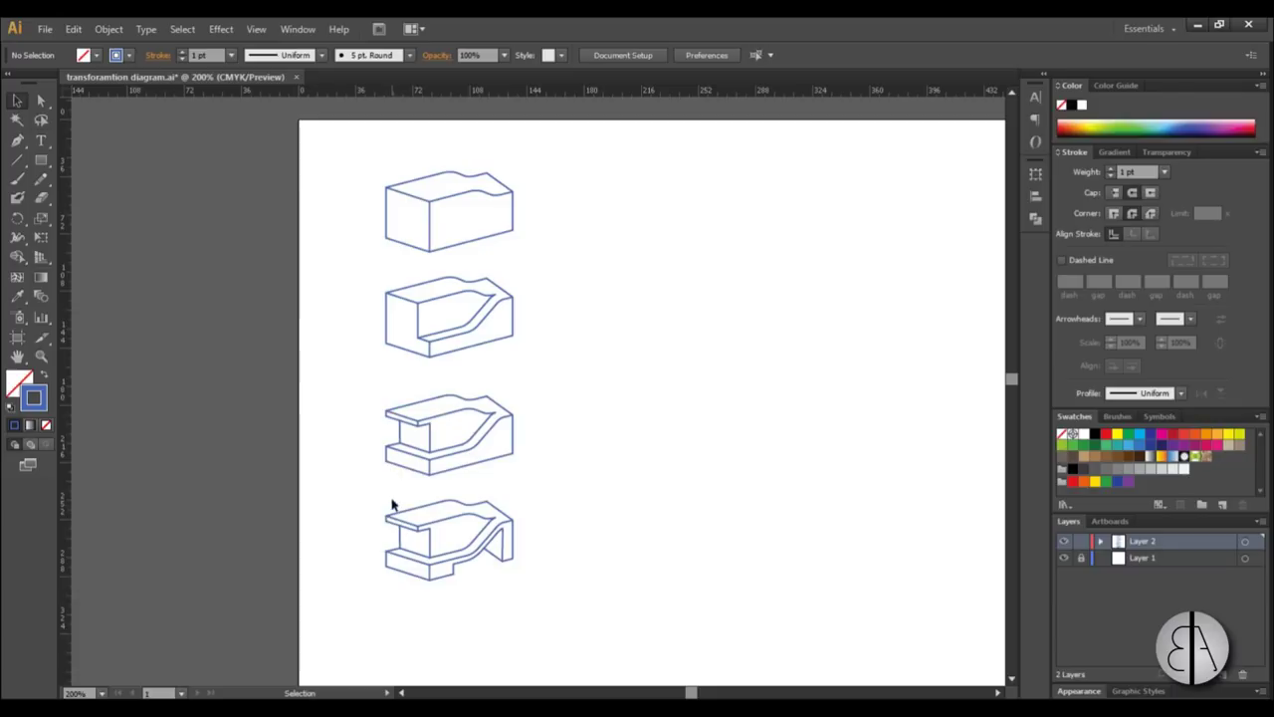
Examine the four stacked diagrams, comparing the plain block with the cut-out version below it.
scroll(329, 373, down, 1)
scroll(418, 263, up, 1)
scroll(388, 254, up, 1)
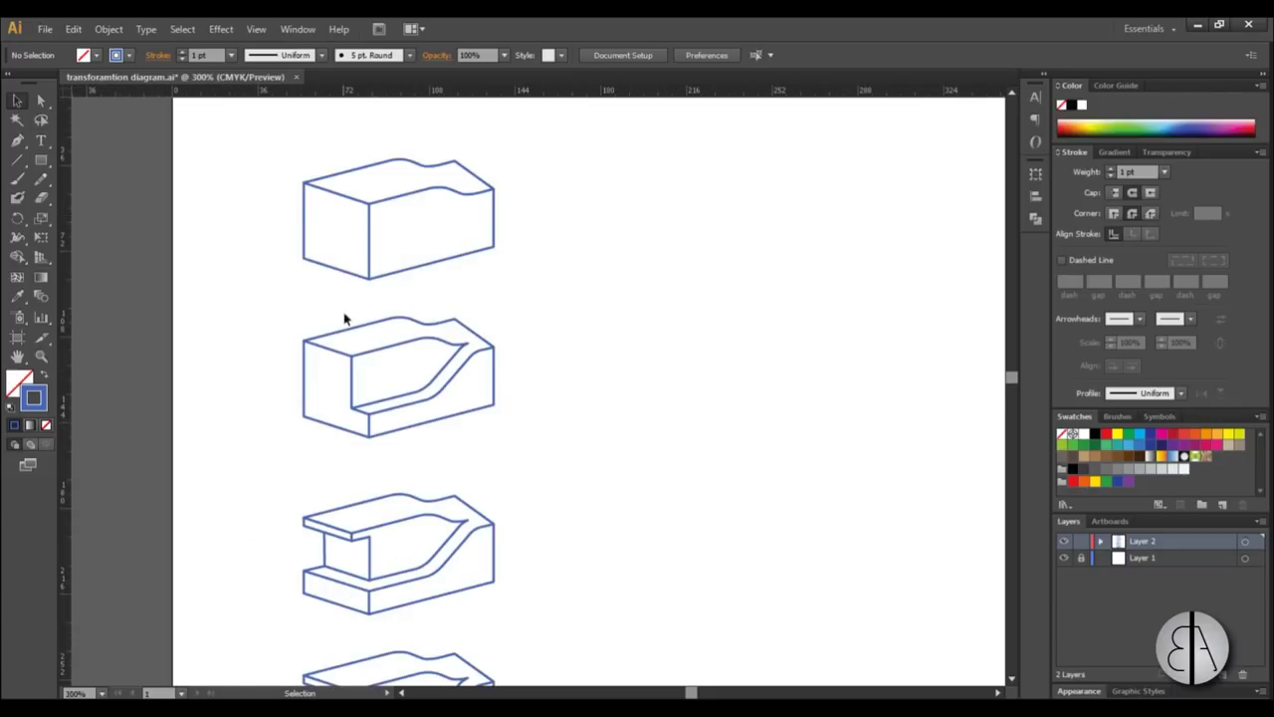
scroll(432, 305, down, 3)
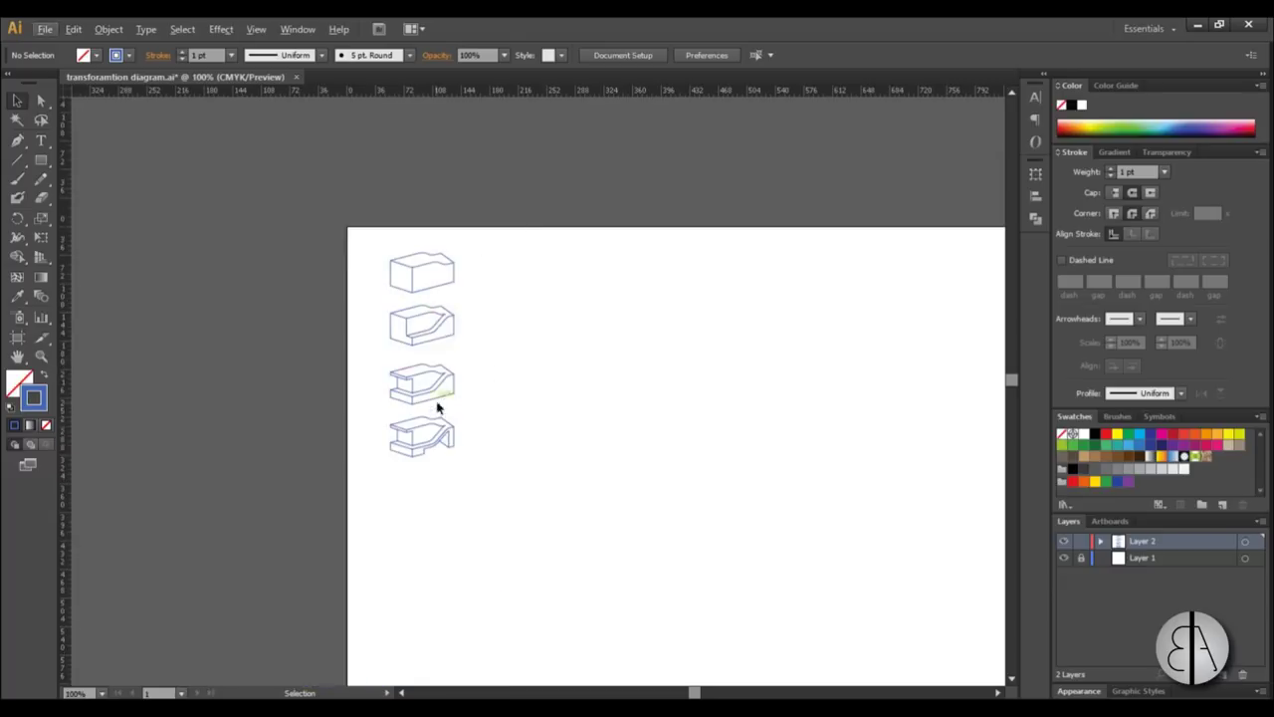
scroll(428, 450, up, 3)
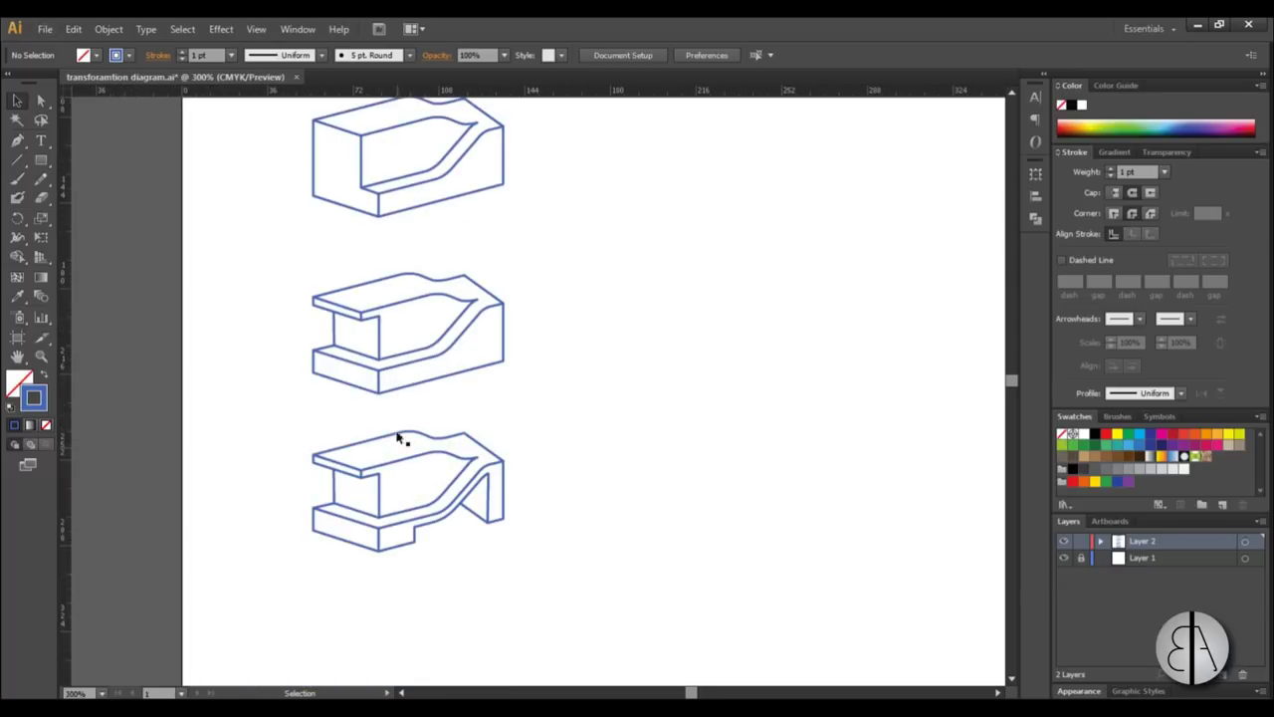
scroll(348, 531, down, 2)
scroll(402, 291, up, 1)
scroll(402, 290, up, 2)
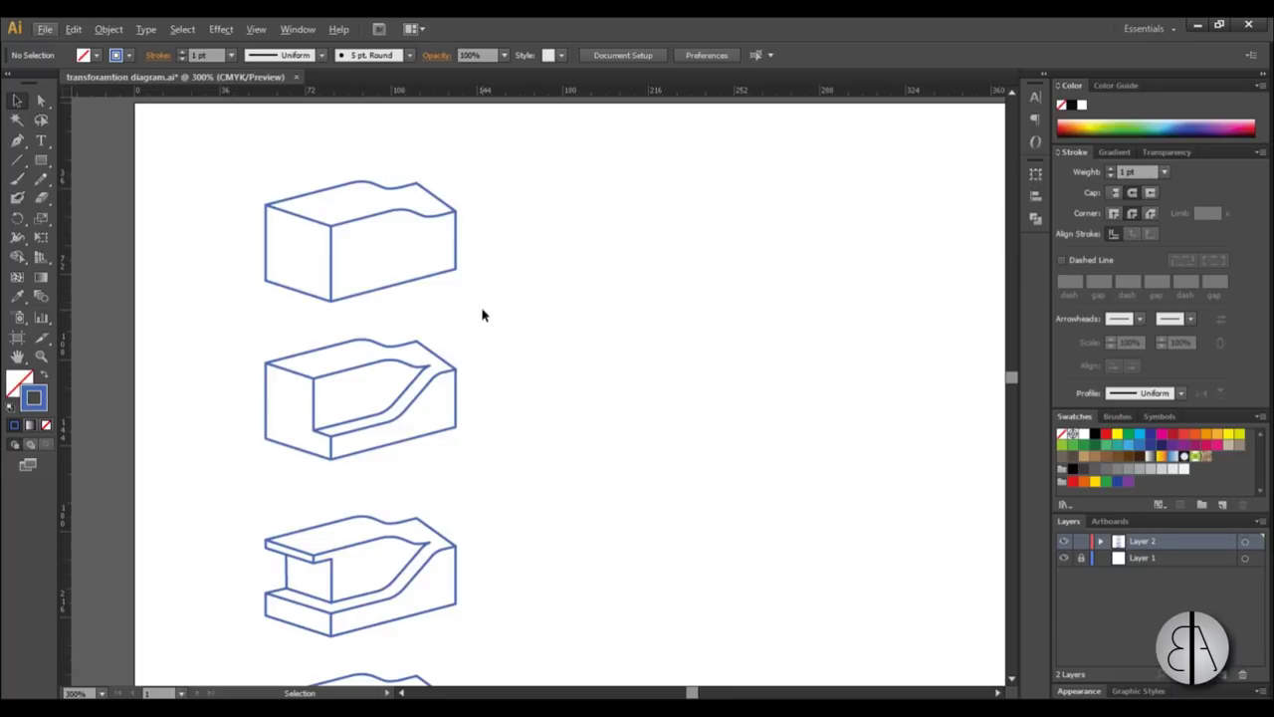
click(425, 277)
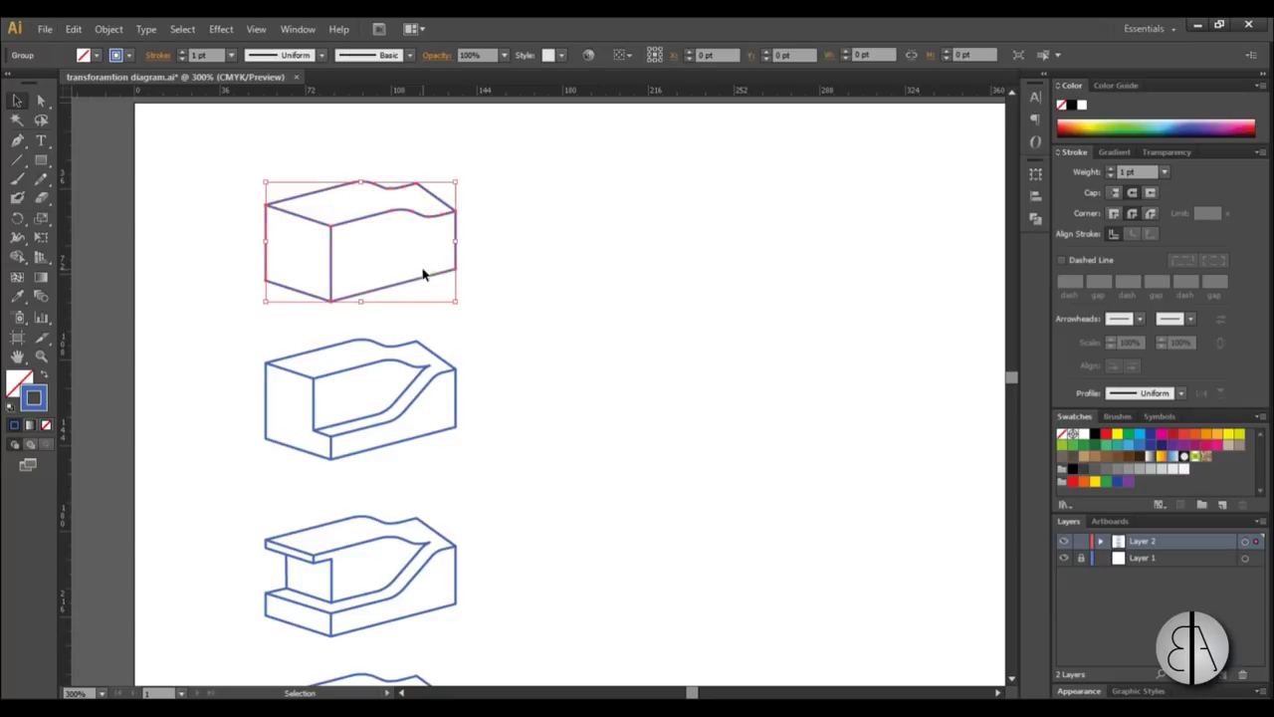
click(327, 378)
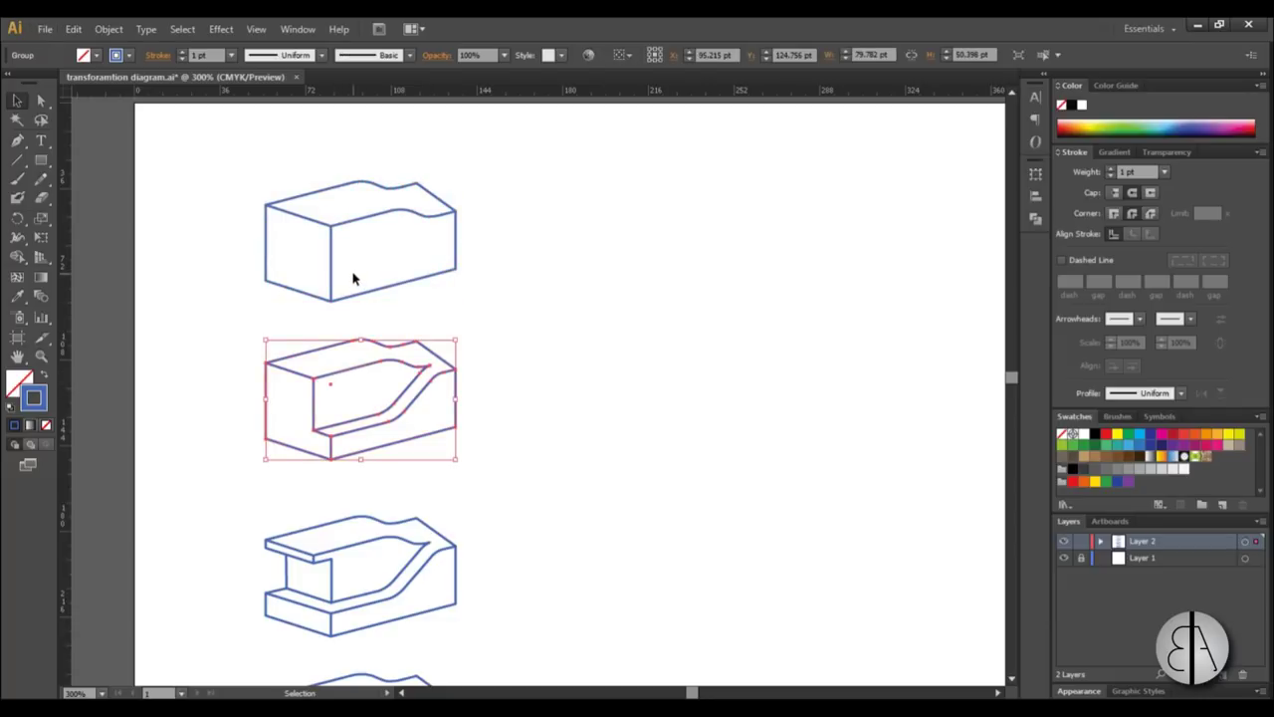
scroll(356, 300, down, 1)
scroll(366, 295, up, 1)
click(399, 310)
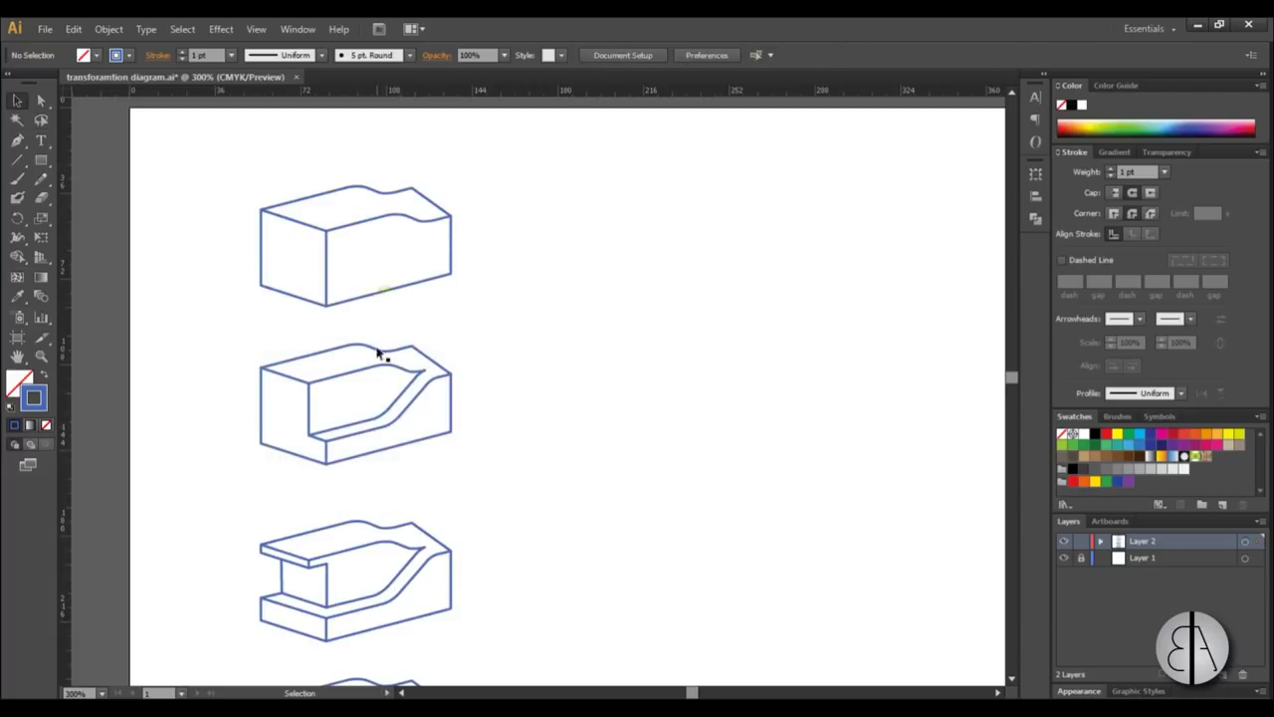
scroll(278, 407, down, 2)
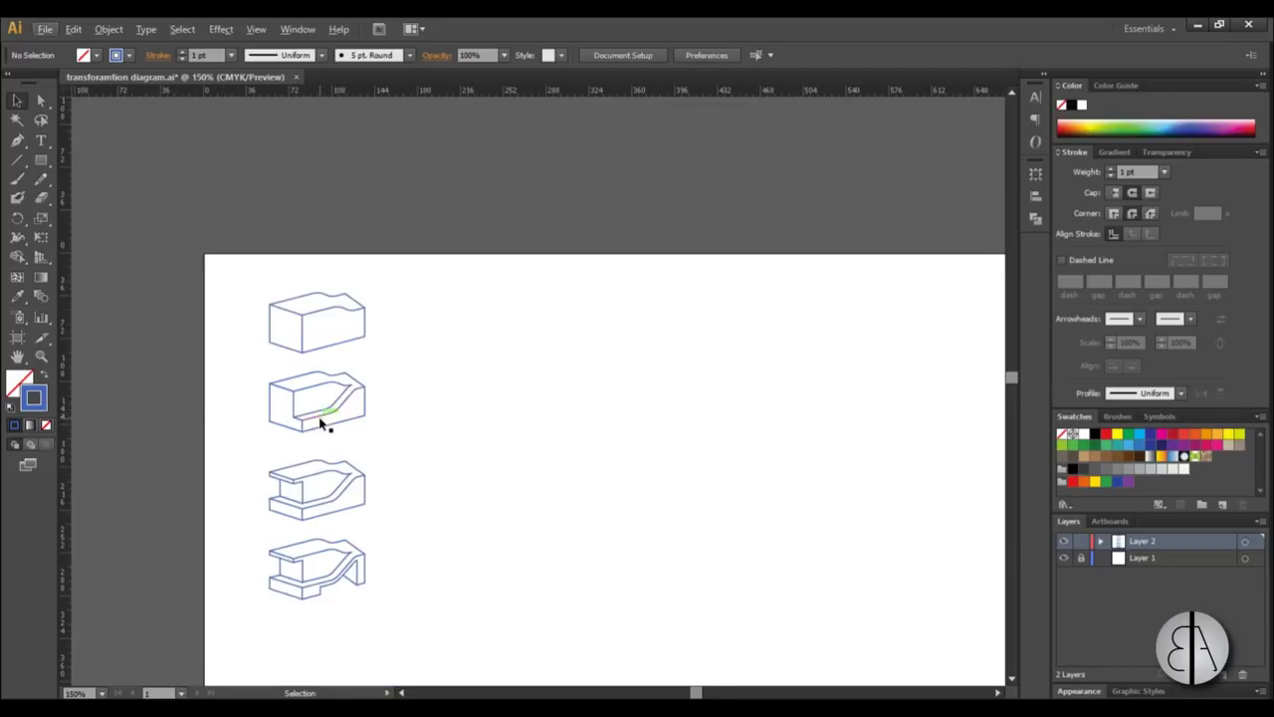
Duplicate the second diagram of the column, the block with the side cut-out, into the empty artboard area to its right.
click(320, 423)
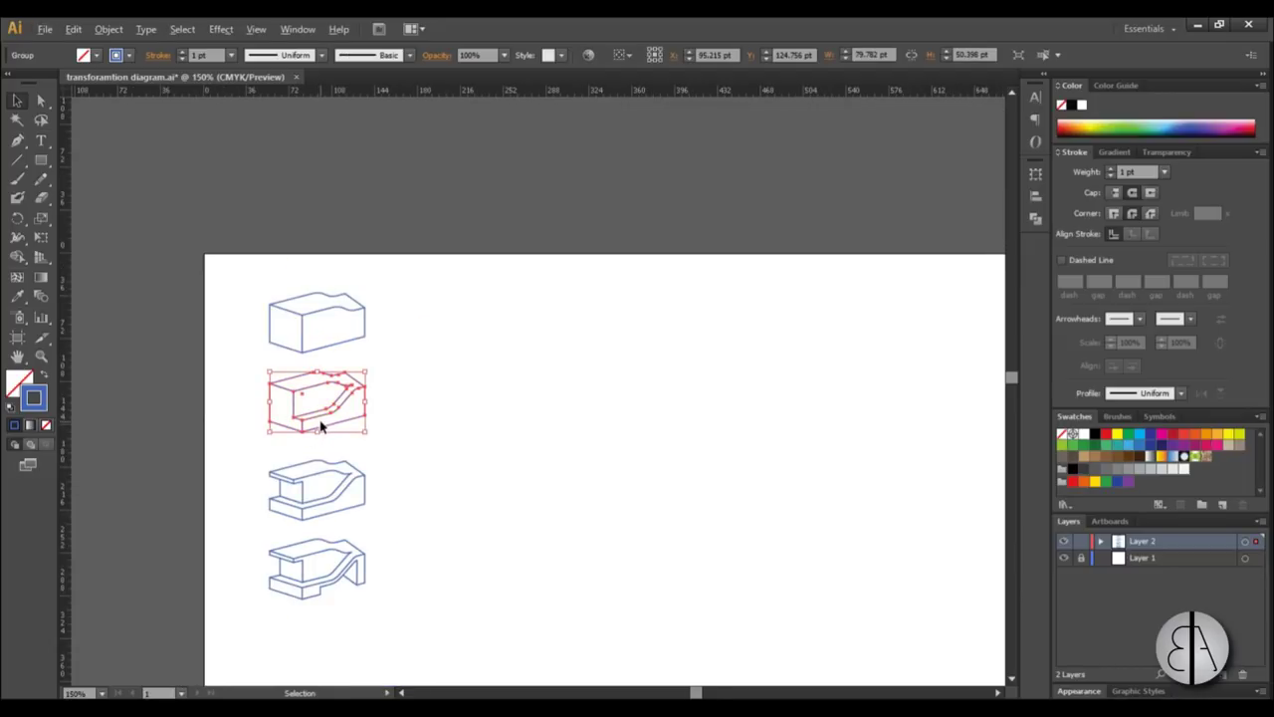
drag(318, 425, 521, 564)
click(682, 548)
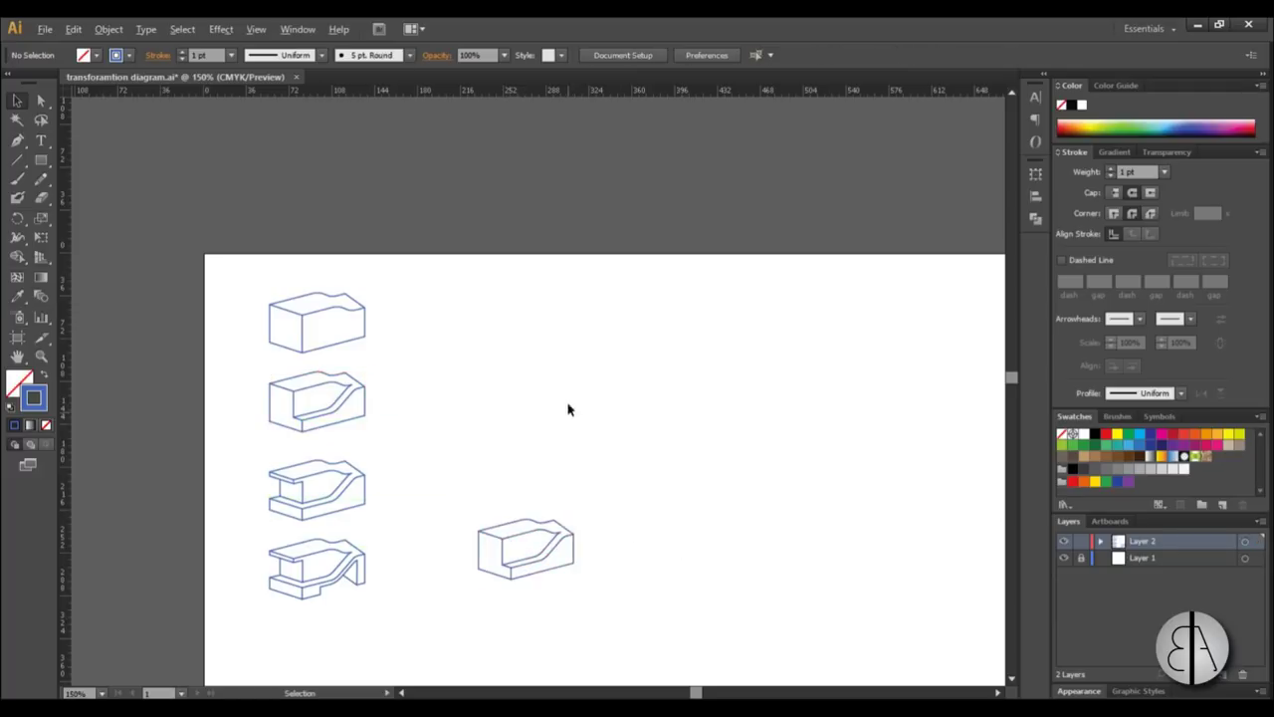
Duplicate the copied cut-out block once more, placing the second copy directly above it.
scroll(534, 346, down, 1)
scroll(521, 477, up, 3)
key(alt)
drag(503, 484, 509, 351)
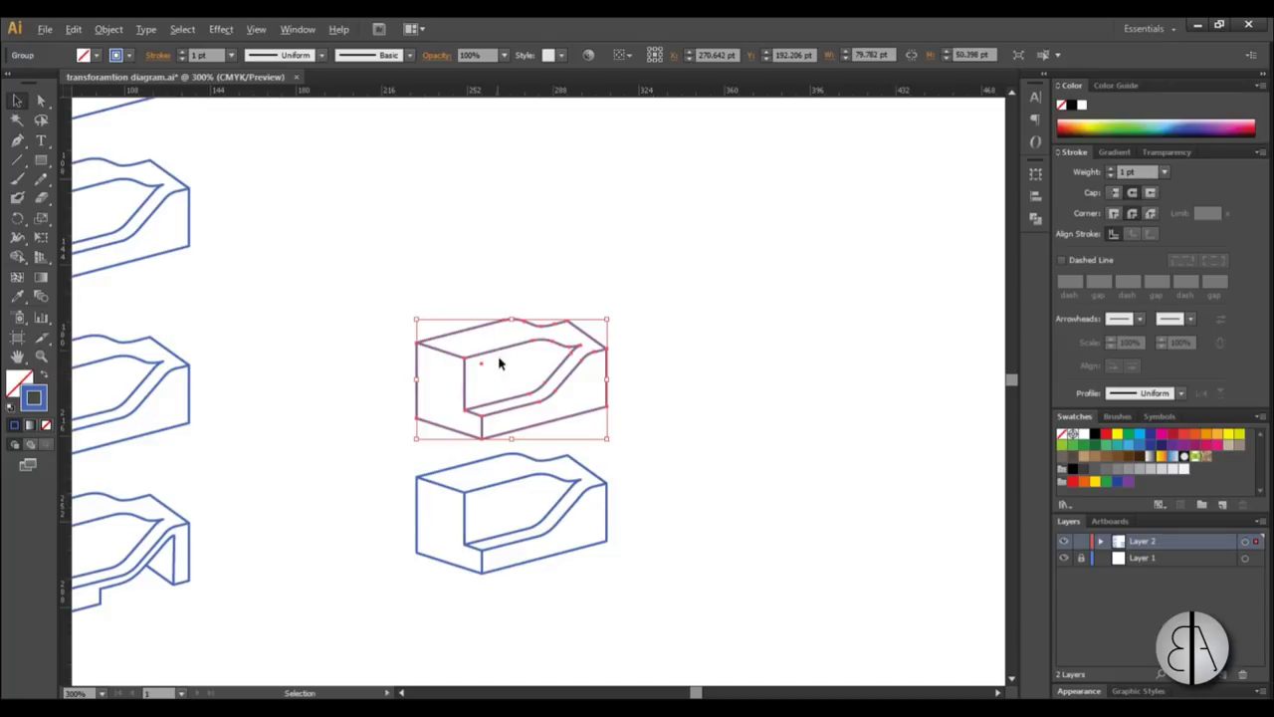
Isolate the upper copy's group and move the short slanted edge at the cut-out's lower corner straight up.
alt+scroll(521, 398, up, 3)
alt+scroll(472, 335, up, 2)
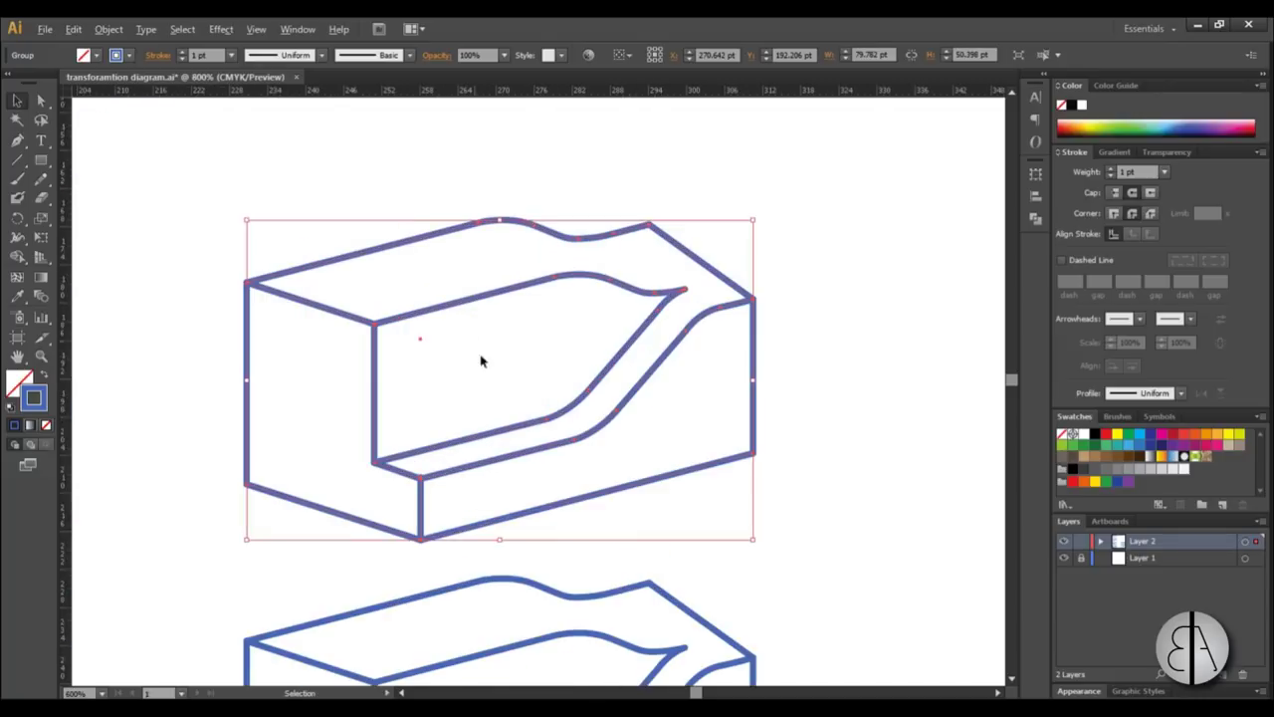
double_click(488, 443)
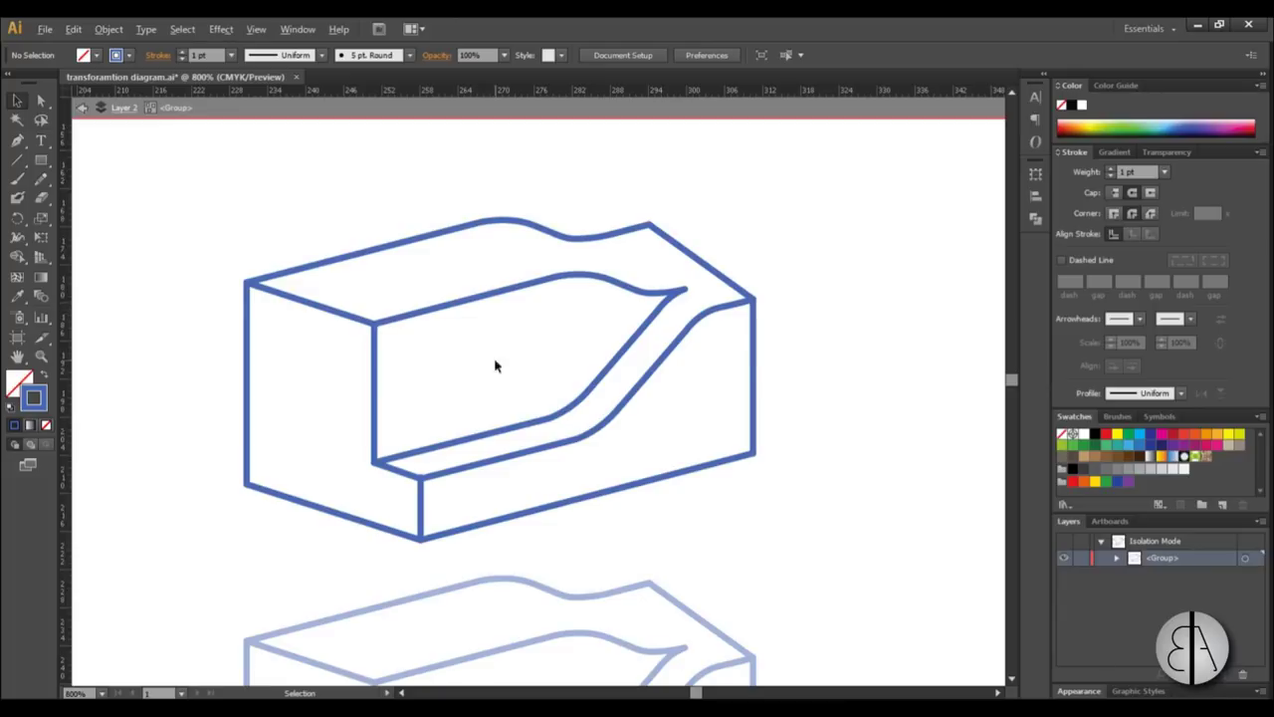
scroll(465, 408, up, 1)
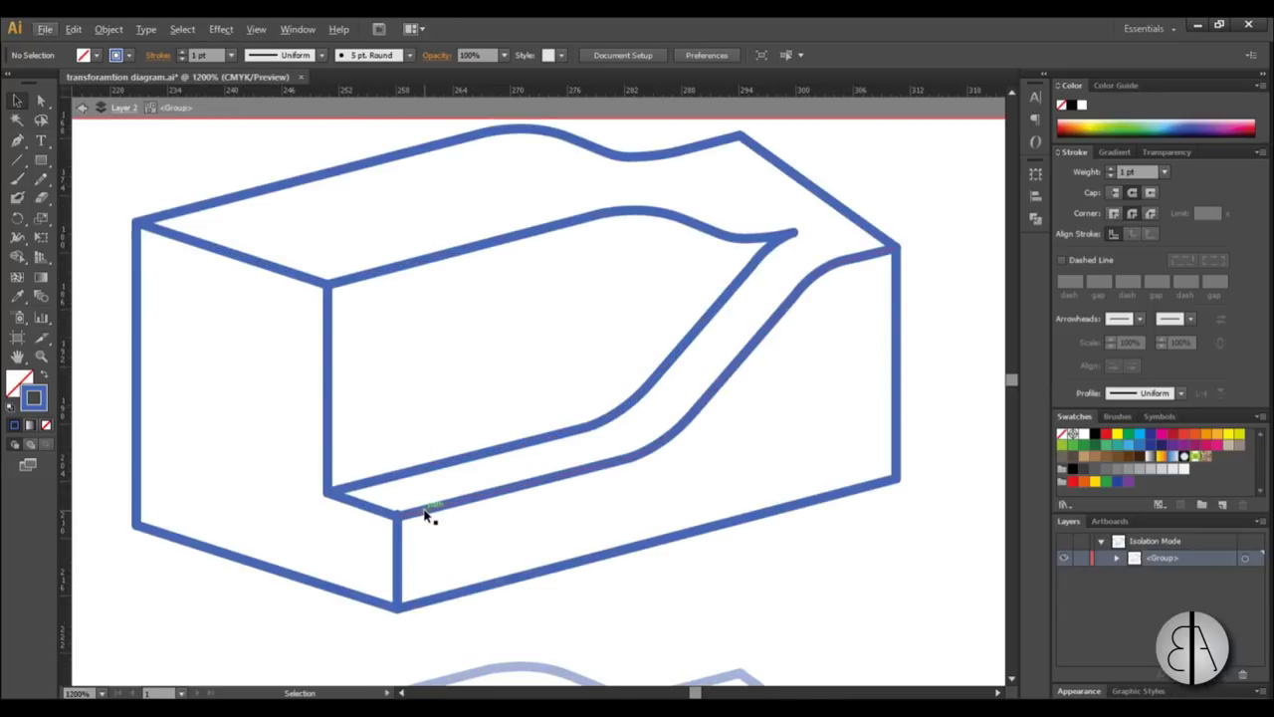
click(360, 503)
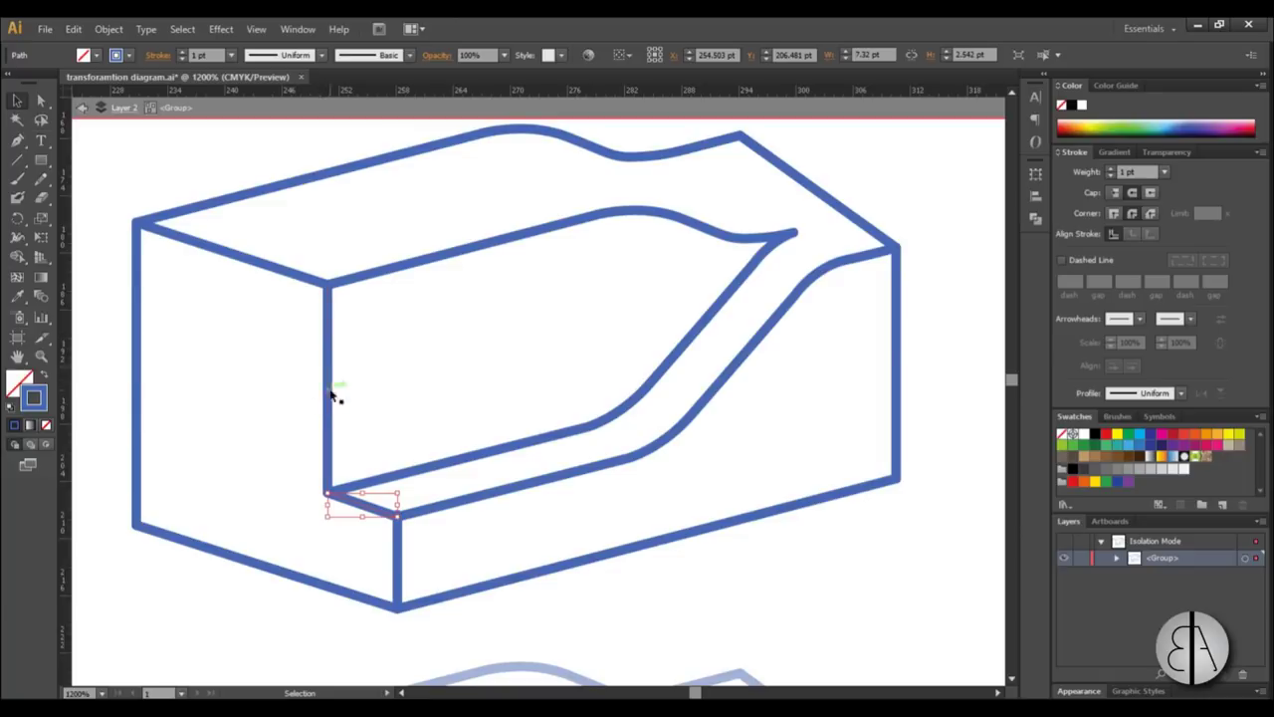
drag(364, 508, 365, 455)
click(449, 490)
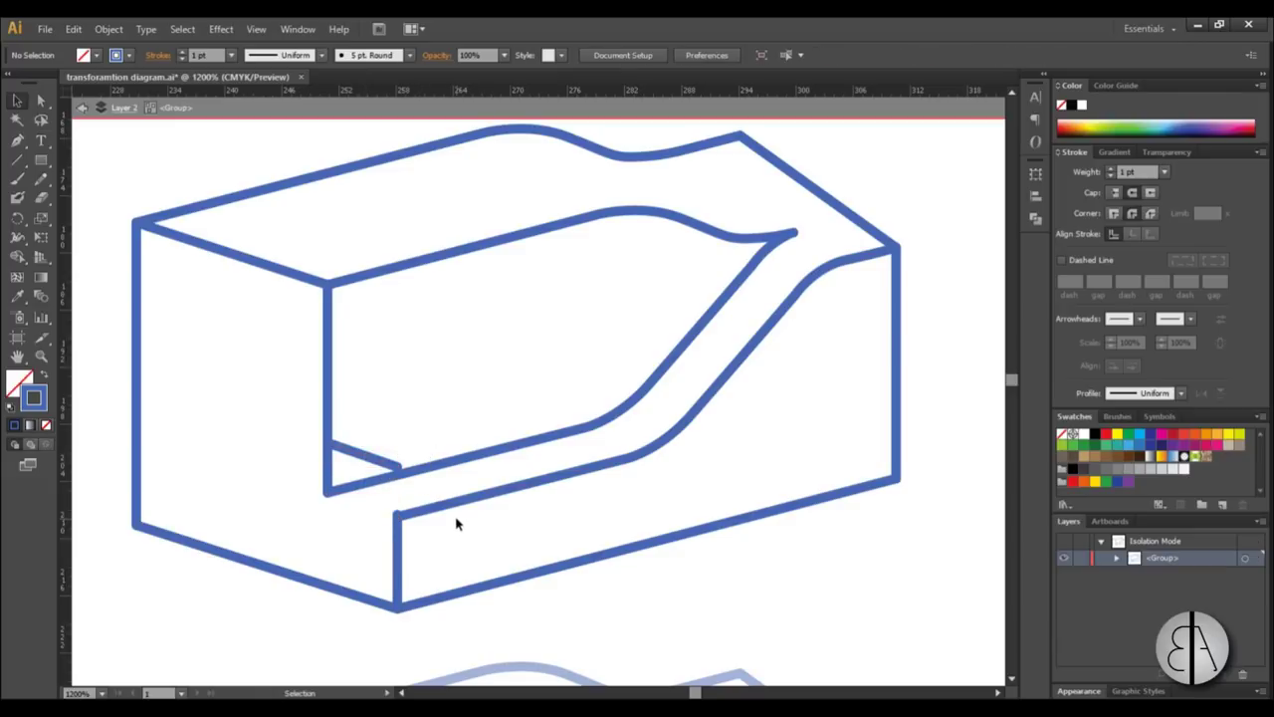
Delete the cut-out's inner sloping curve and move the outer curve up to meet the raised short edge.
click(453, 458)
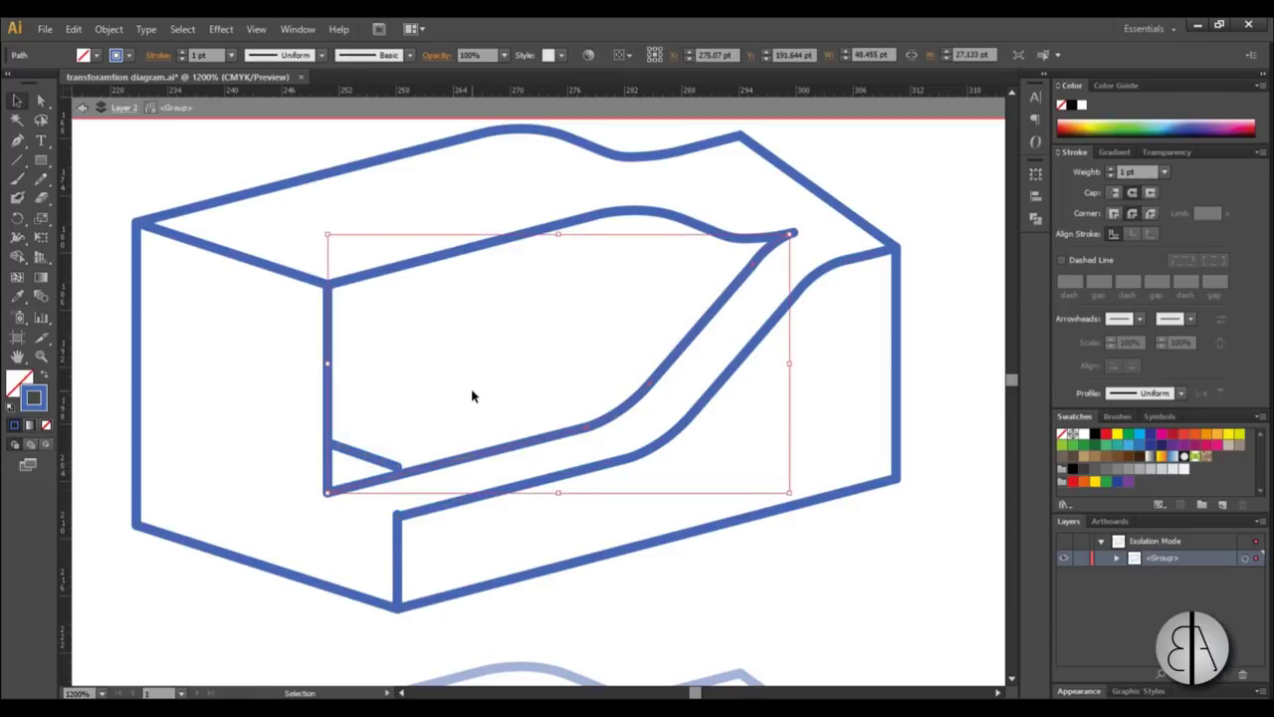
key(Delete)
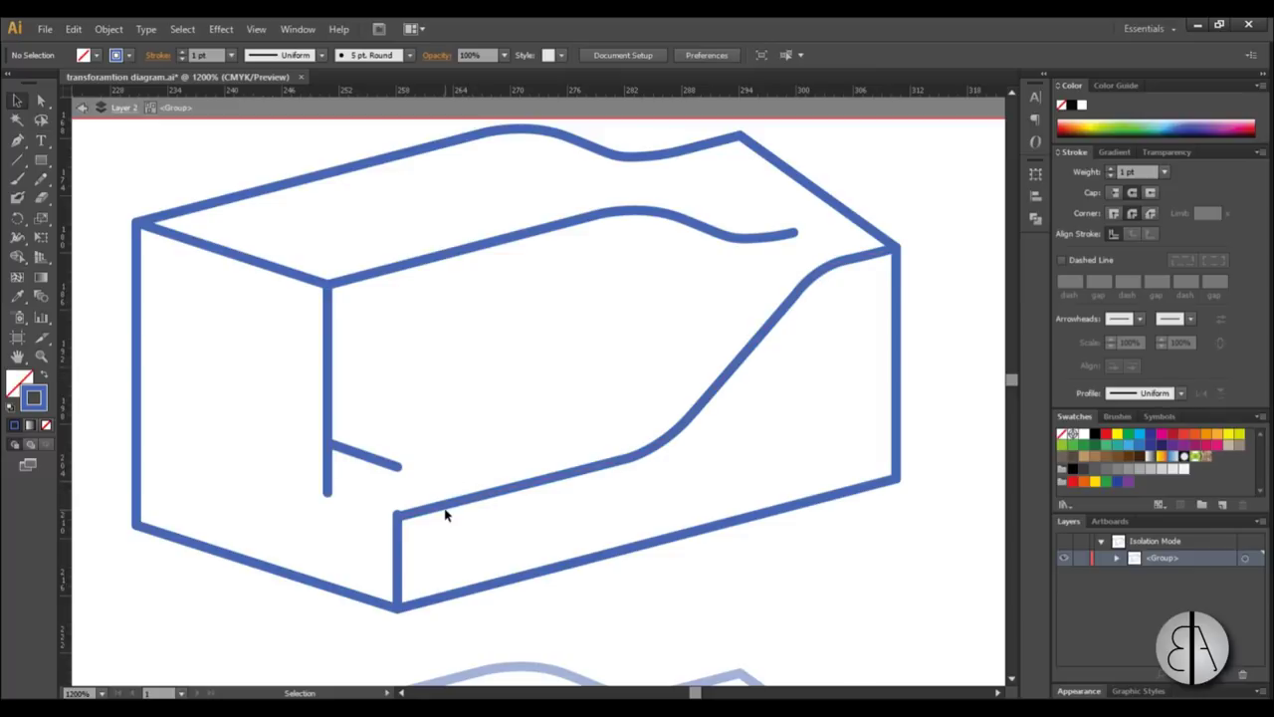
drag(420, 518, 421, 465)
click(528, 492)
Select the raised curve and switch to the Direct Selection tool for editing its anchor points.
scroll(931, 203, up, 1)
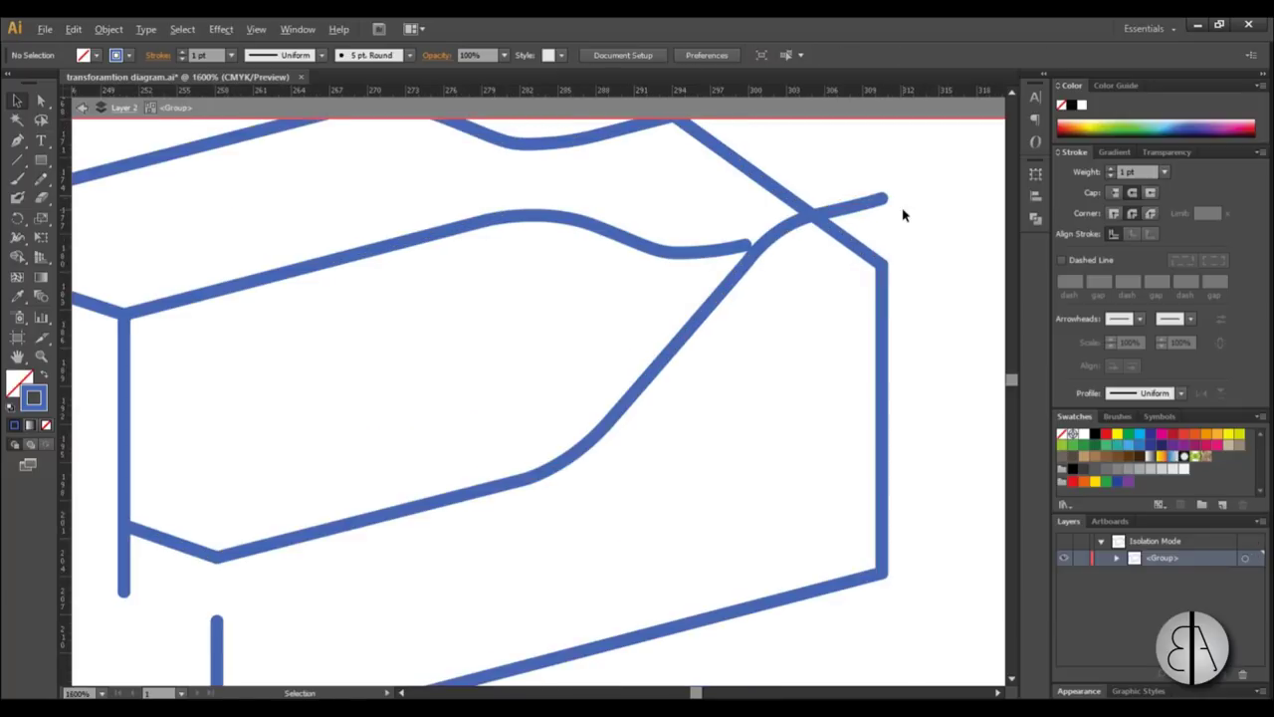
scroll(896, 207, down, 1)
click(882, 205)
scroll(932, 206, up, 2)
scroll(906, 205, down, 1)
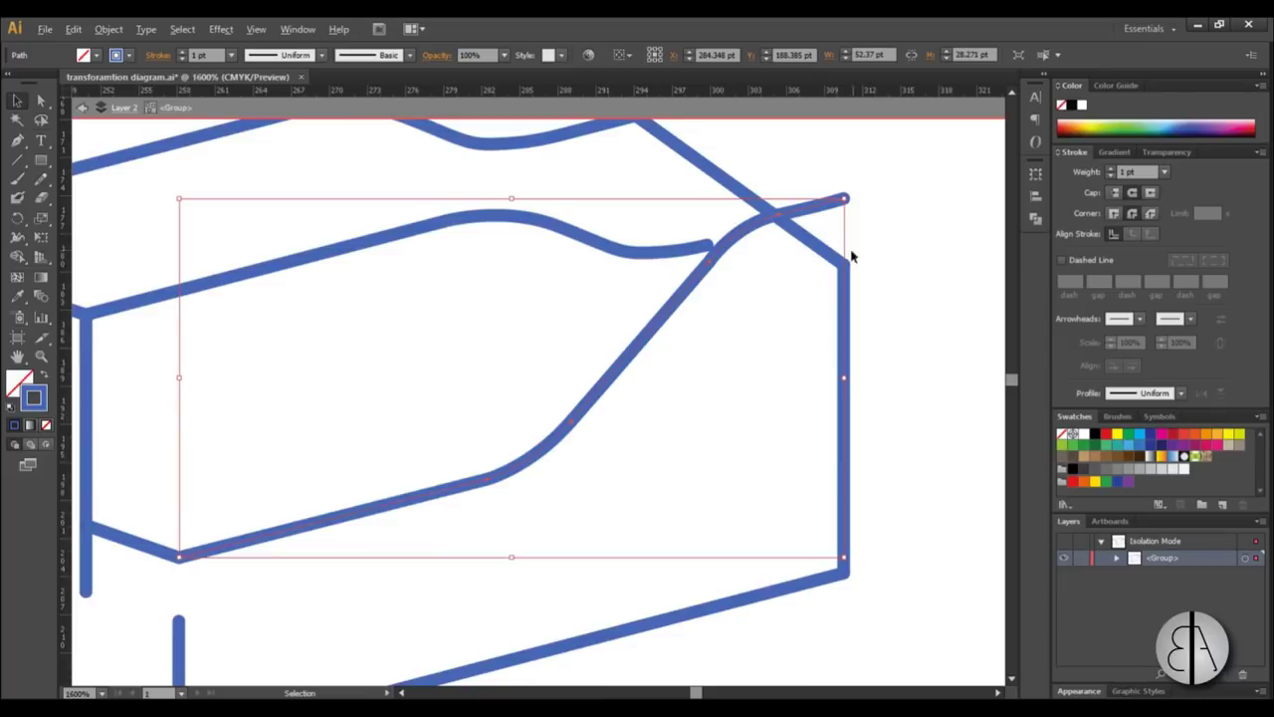
key(alt)
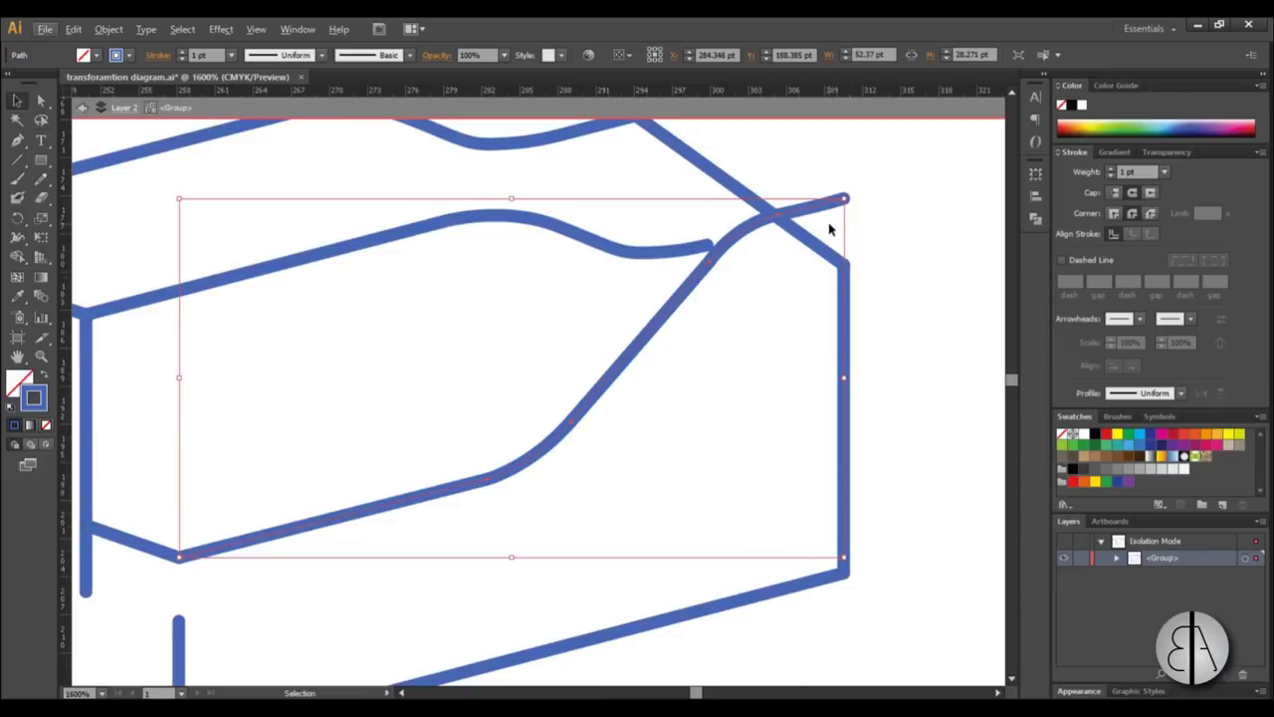
click(42, 104)
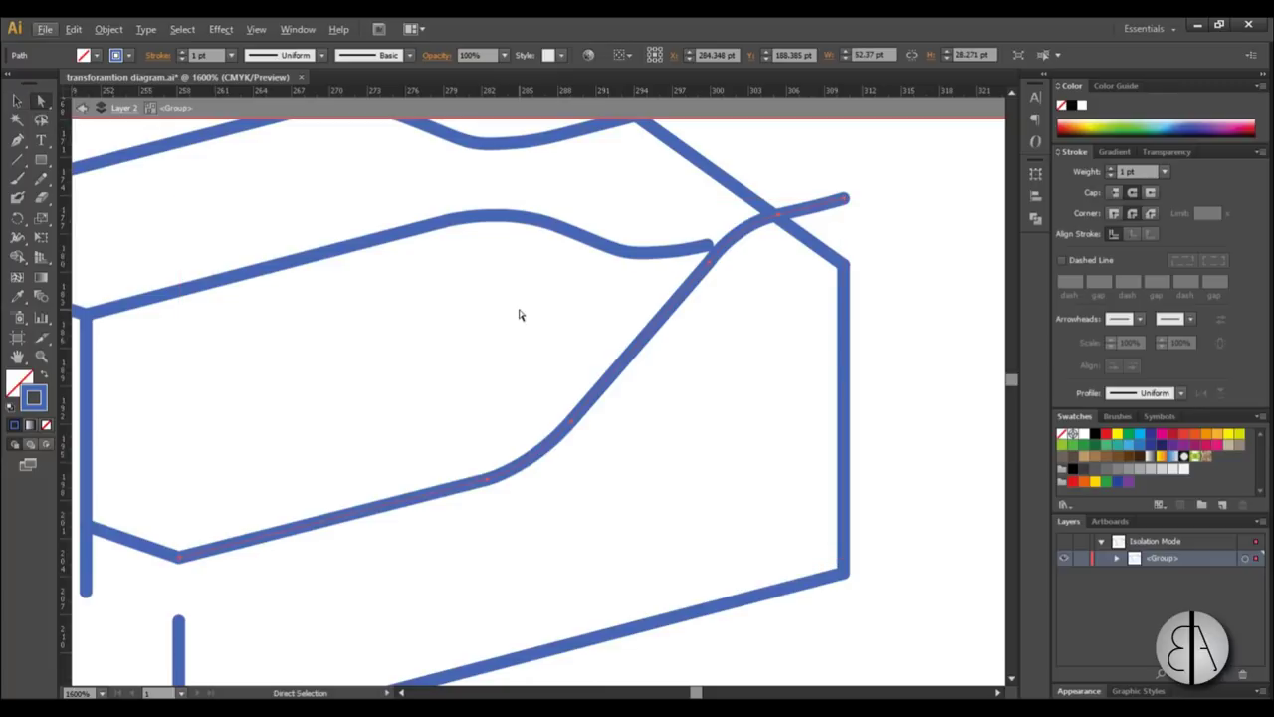
Try to move the raised curve's right end down onto the block's upper-right corner, and undo the move.
drag(836, 204, 846, 204)
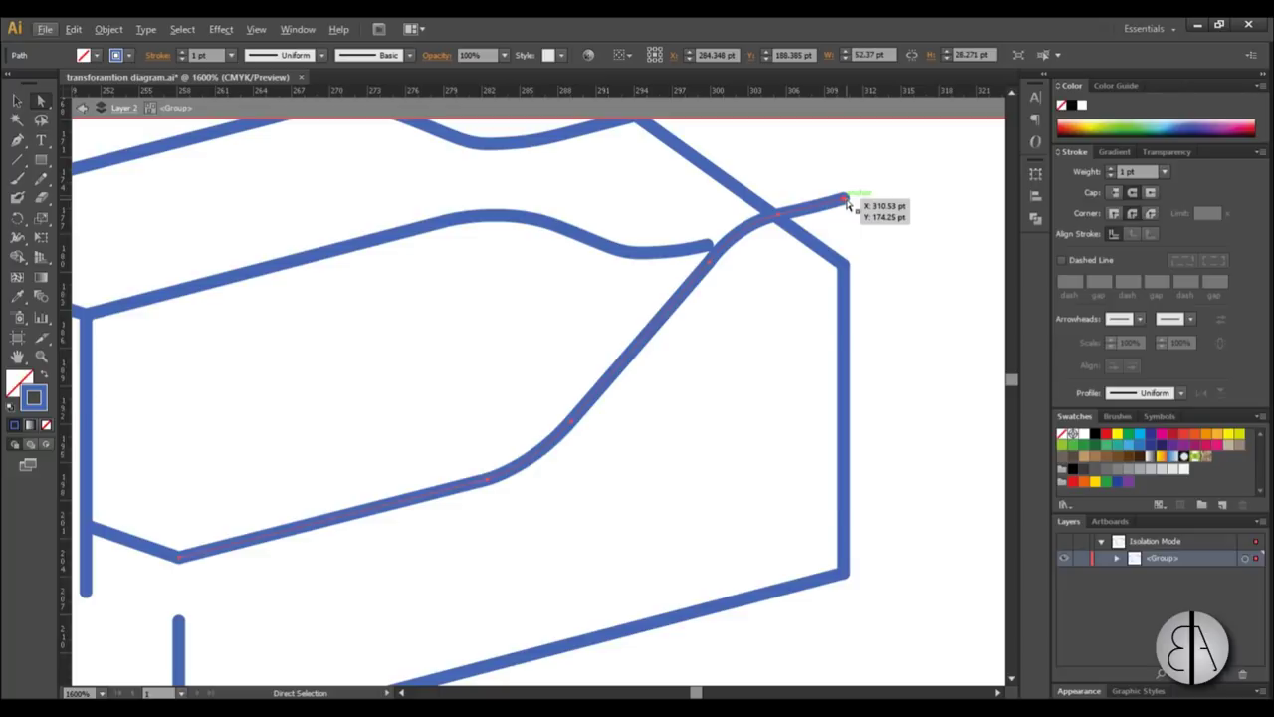
drag(846, 202, 844, 264)
click(74, 29)
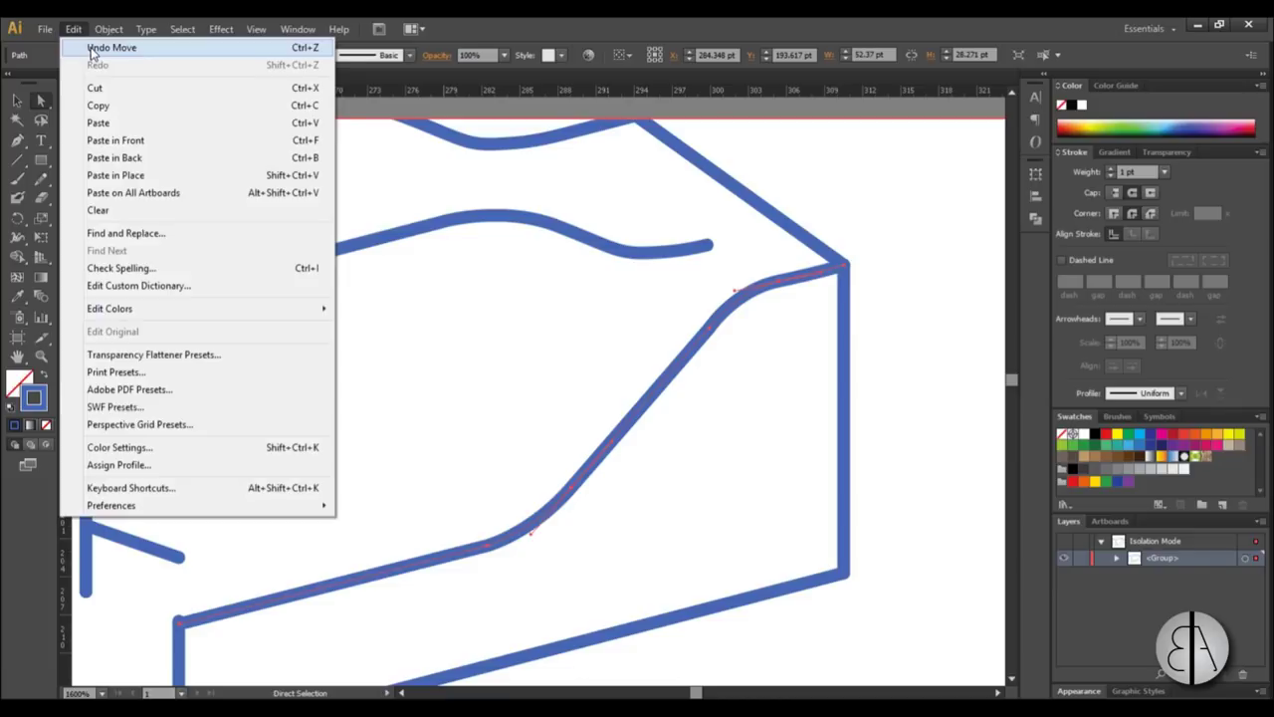
click(95, 46)
Move the raised curve's outer end anchor down onto the block's corner and reshape the curve's bends to follow.
click(846, 203)
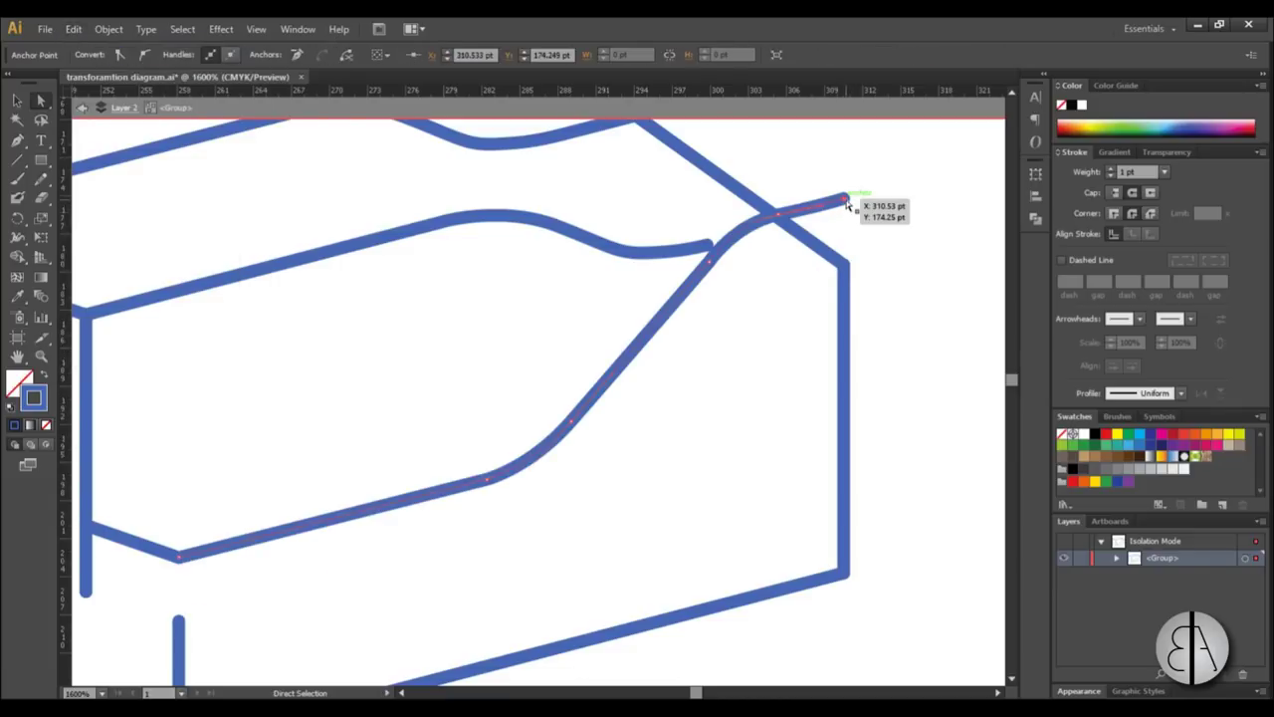
drag(846, 201, 843, 268)
drag(778, 214, 677, 341)
drag(754, 283, 711, 294)
drag(684, 346, 672, 343)
drag(572, 427, 580, 434)
drag(669, 342, 666, 345)
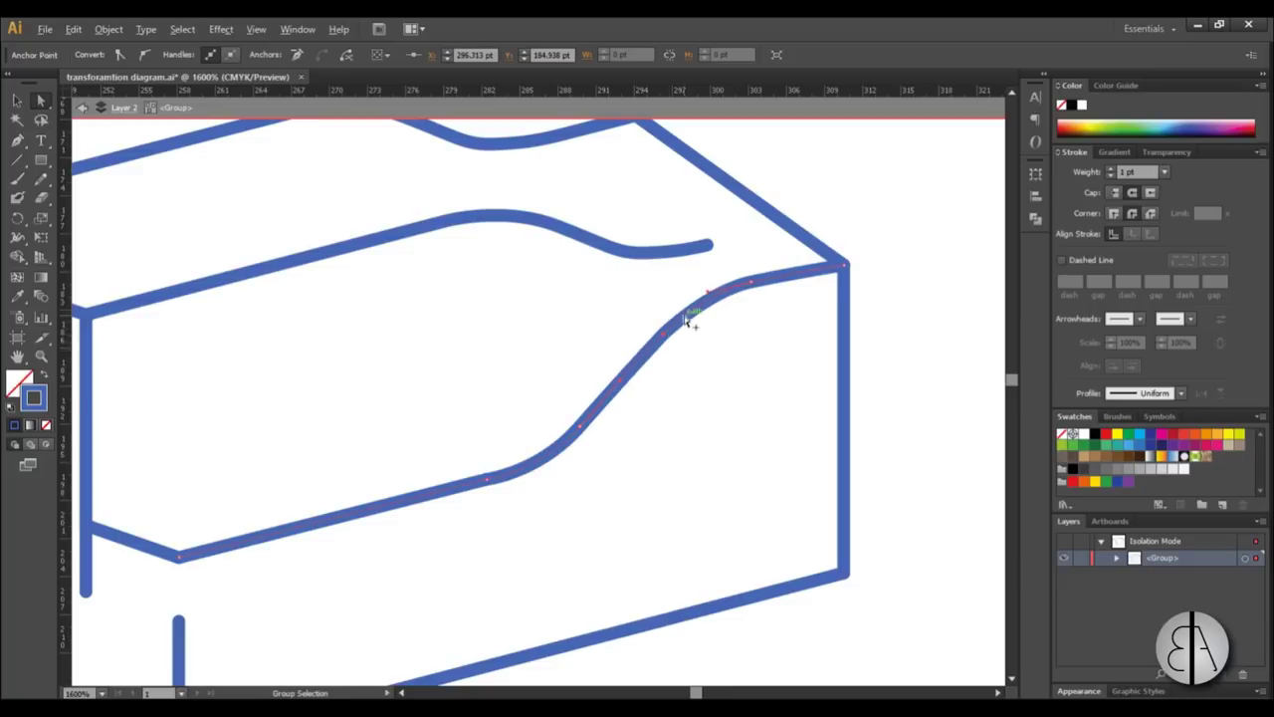
Smooth the raised curve's upper bend by adjusting its anchor points and handle.
alt+scroll(681, 318, down, 1)
alt+scroll(703, 315, up, 1)
alt+scroll(687, 316, down, 1)
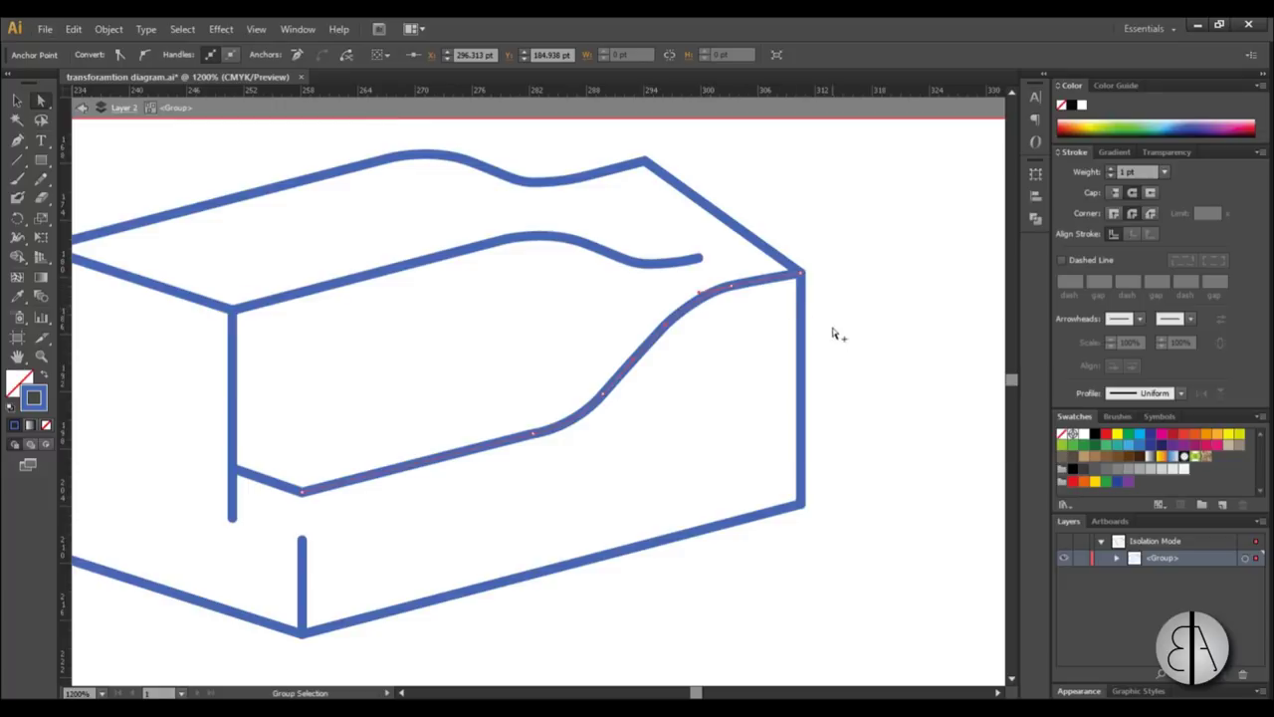
alt+scroll(817, 322, down, 1)
alt+scroll(635, 305, up, 1)
alt+scroll(833, 318, up, 1)
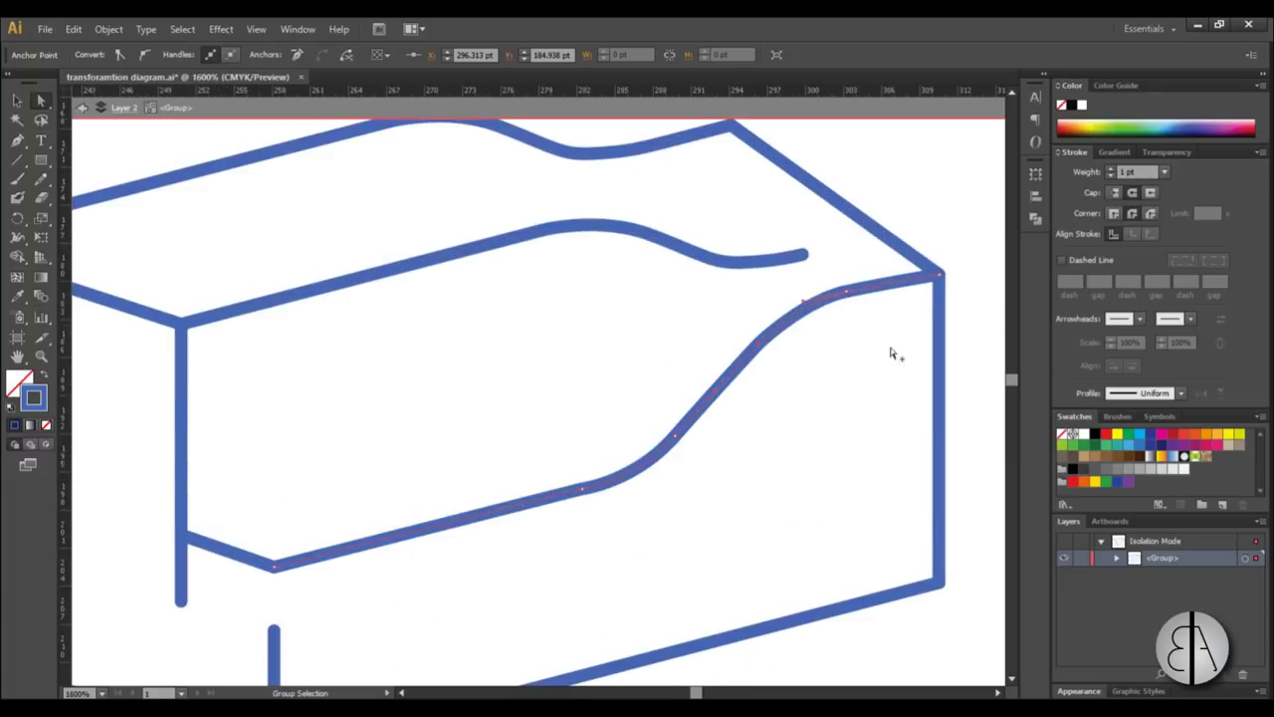
alt+scroll(747, 339, down, 2)
alt+scroll(455, 407, up, 2)
alt+scroll(843, 312, down, 2)
alt+scroll(904, 288, up, 3)
drag(856, 288, 798, 311)
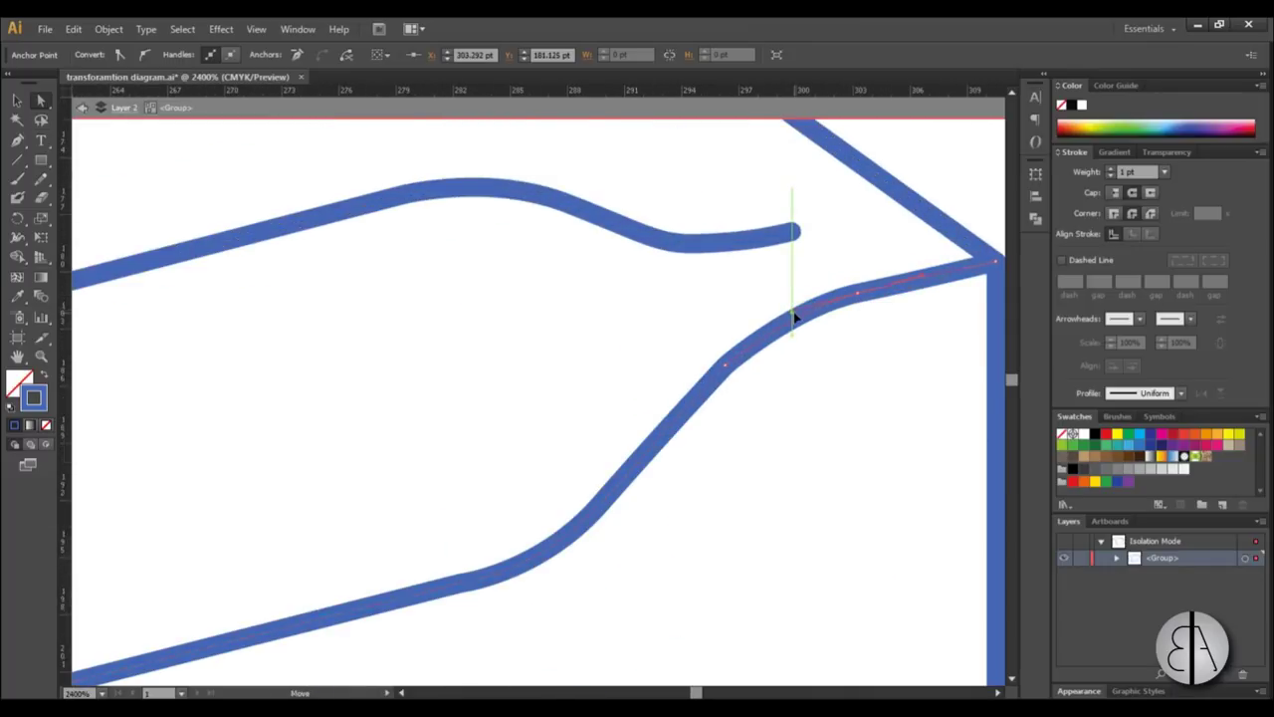
click(732, 376)
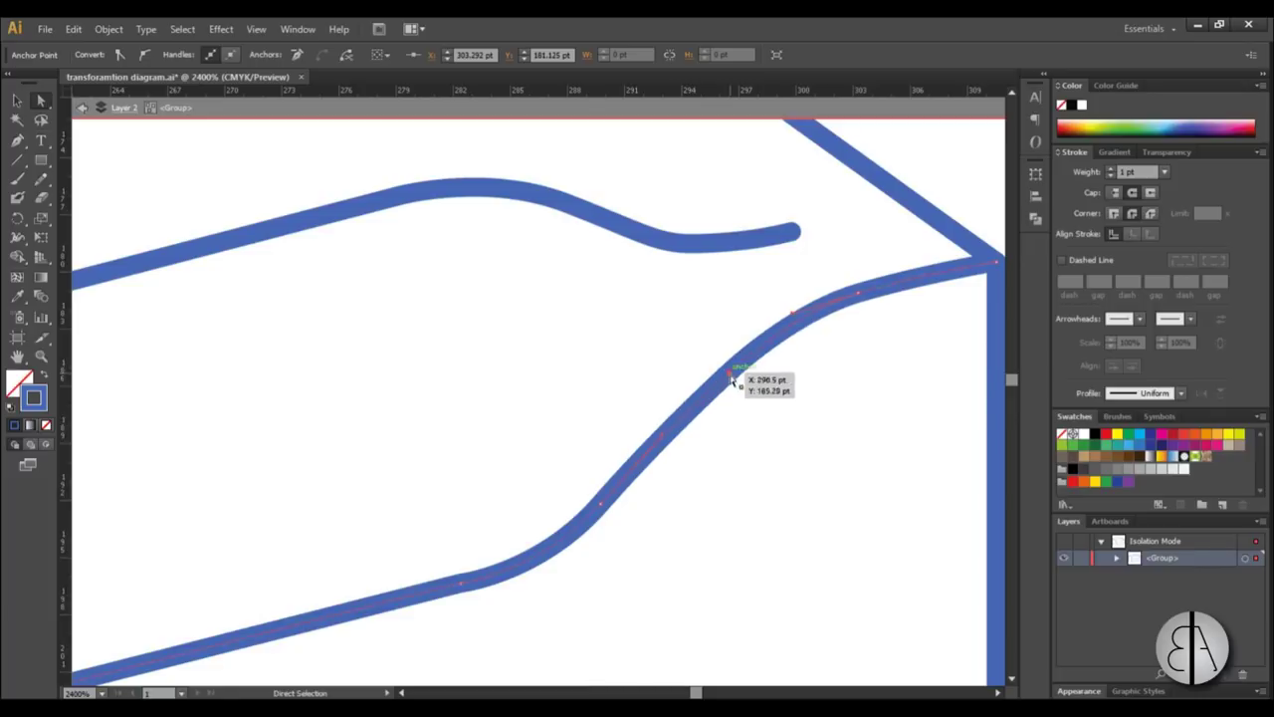
click(770, 362)
Copy the whole reshaped curve to the inner end of the ledge's short slanted edge.
alt+scroll(771, 360, down, 2)
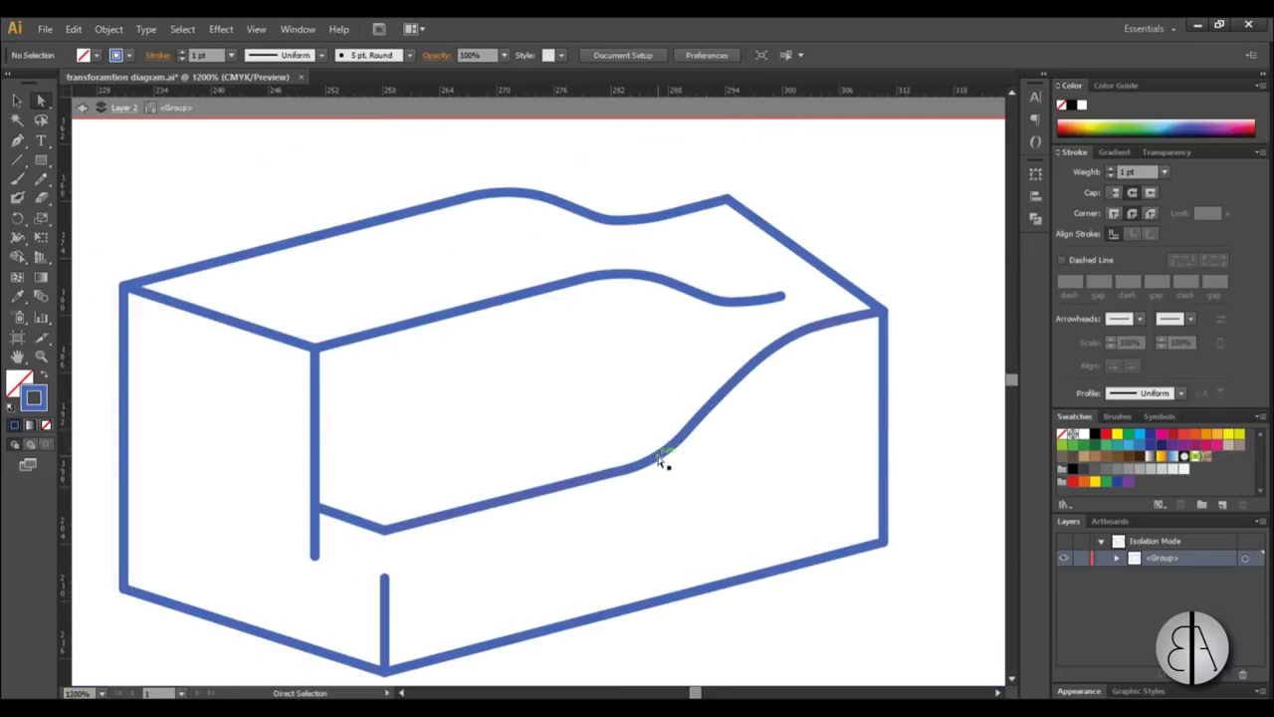
click(659, 460)
click(20, 101)
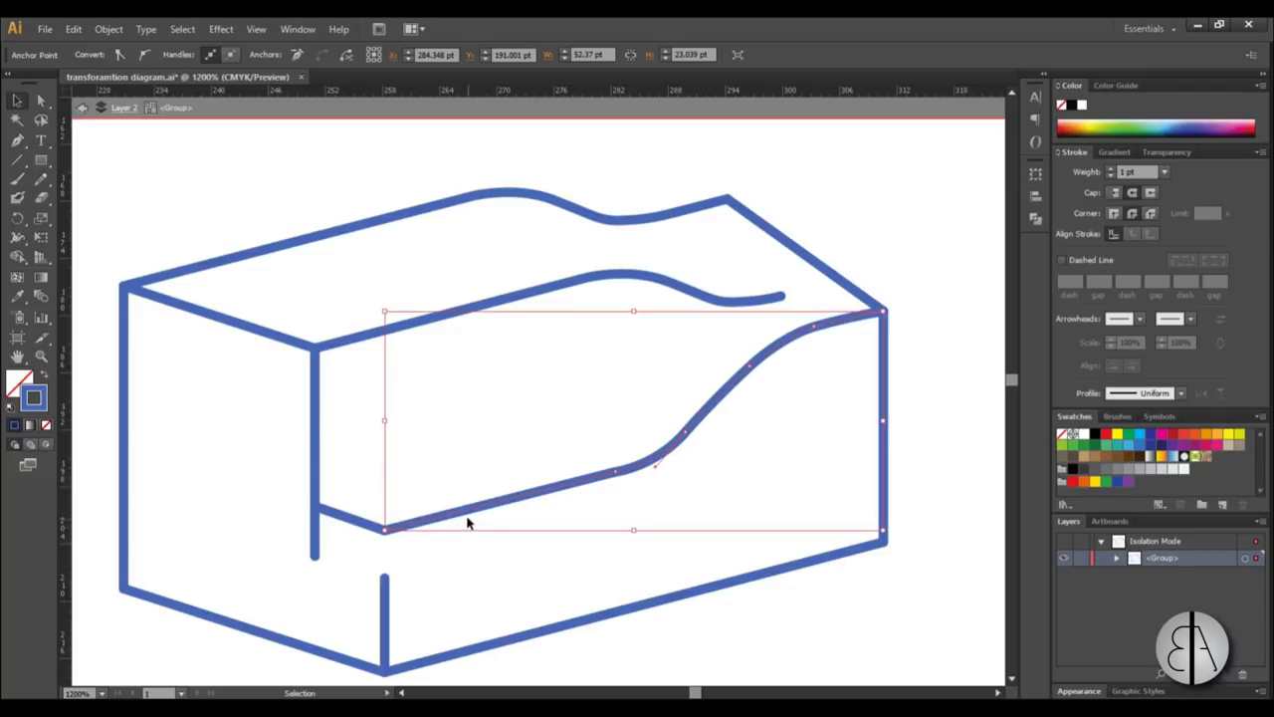
drag(463, 515, 392, 492)
click(660, 581)
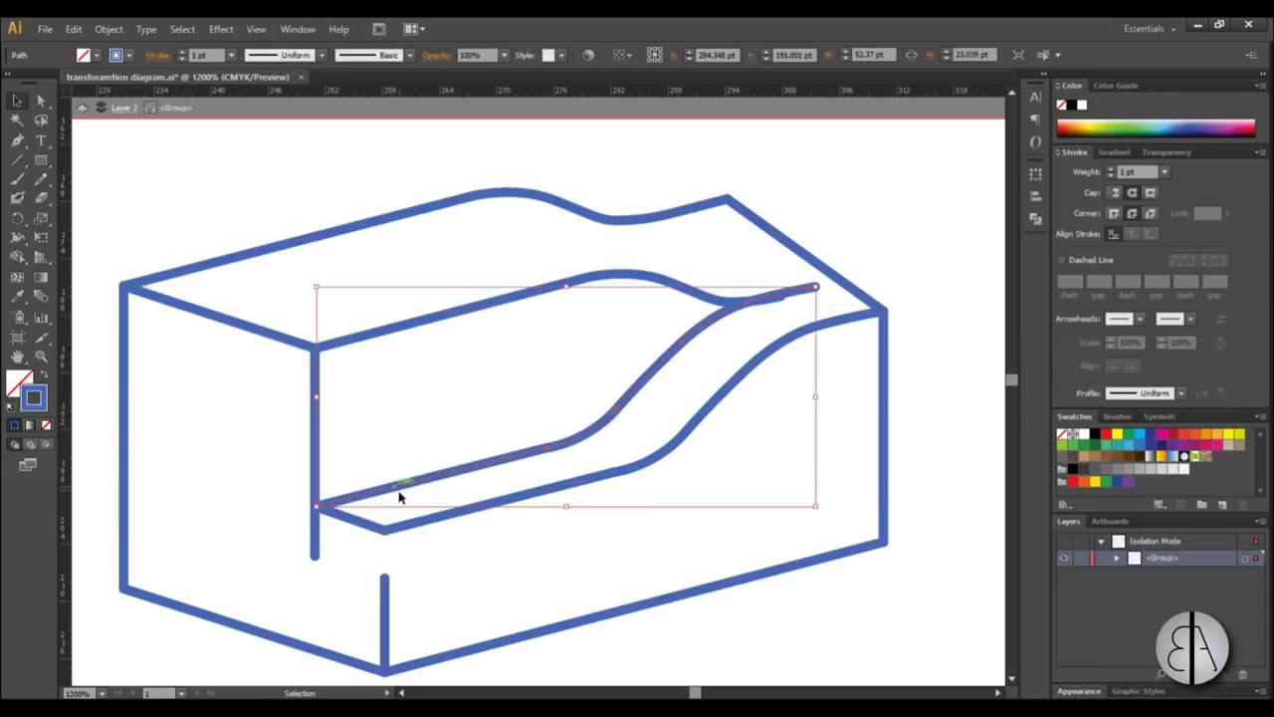
Move the copied curve's upper end onto the wavy line's end and lower its upper bend anchors to suit.
scroll(793, 280, up, 1)
scroll(793, 280, up, 1)
click(792, 311)
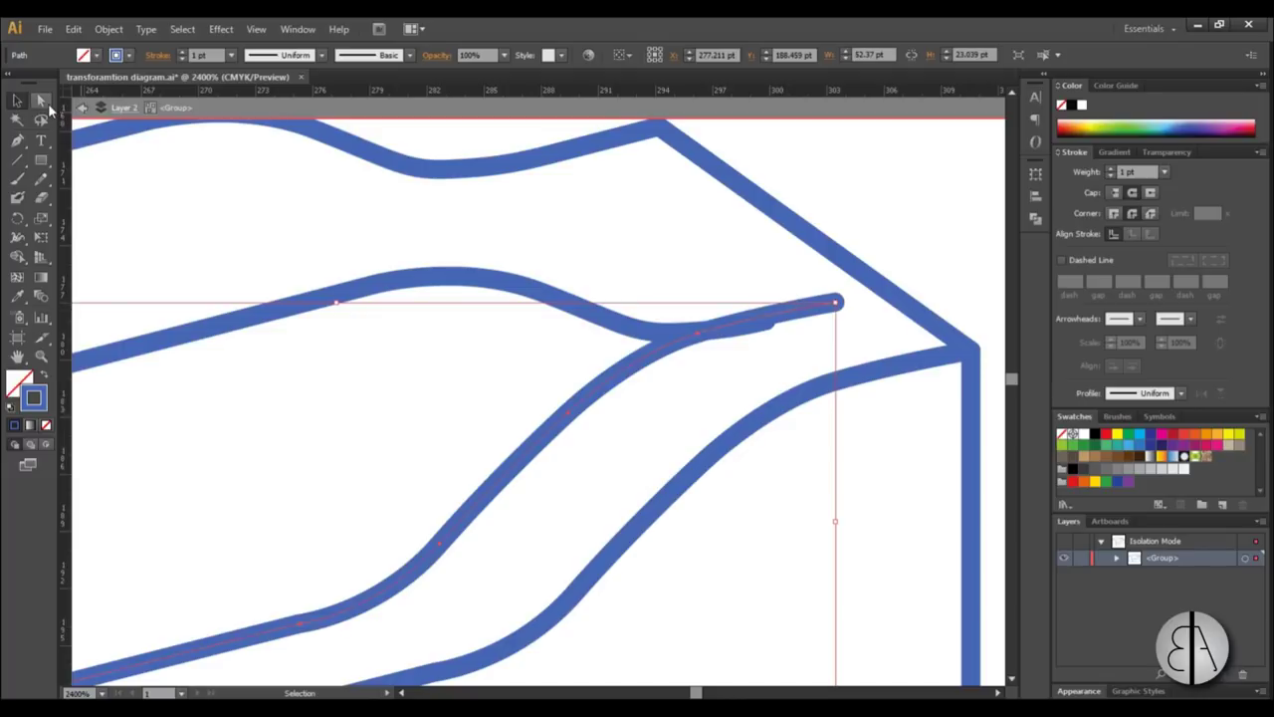
click(46, 104)
drag(836, 304, 667, 353)
drag(571, 425, 562, 440)
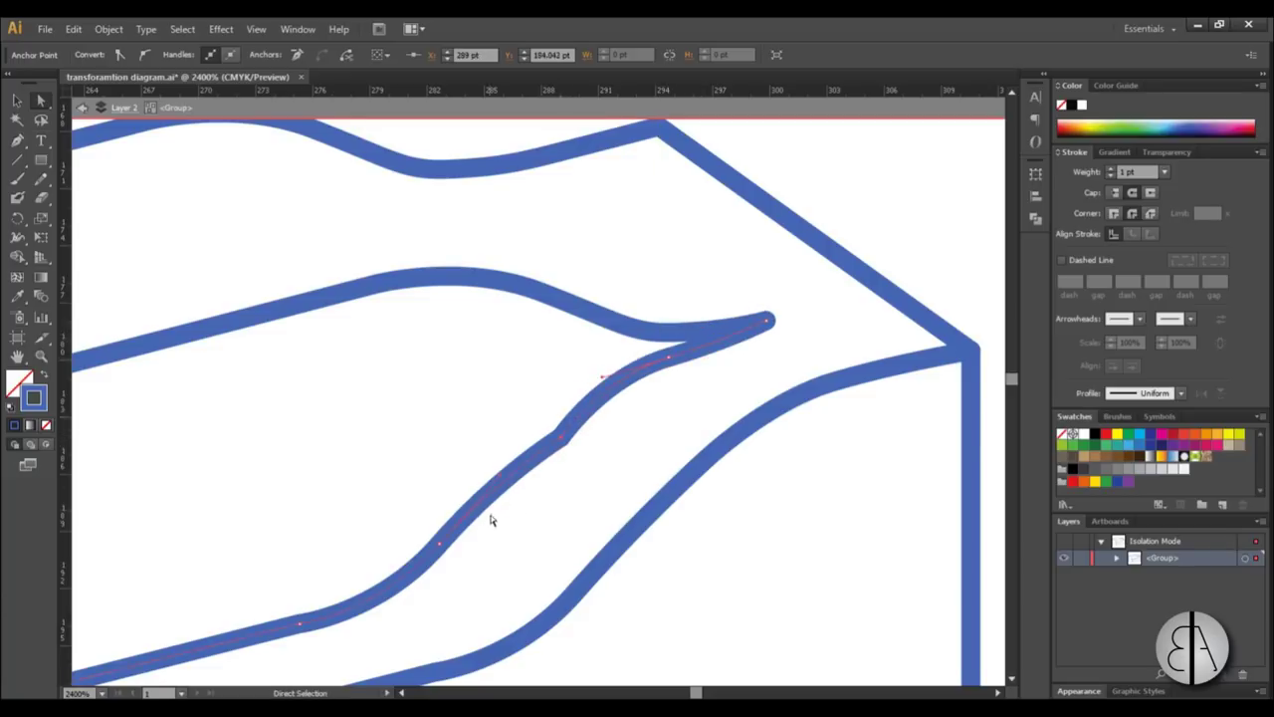
Reshape the copied curve's lower bend and middle section into a smooth slope parallel to the outer curve.
drag(445, 553, 368, 554)
scroll(569, 455, down, 2)
scroll(569, 455, left, 2)
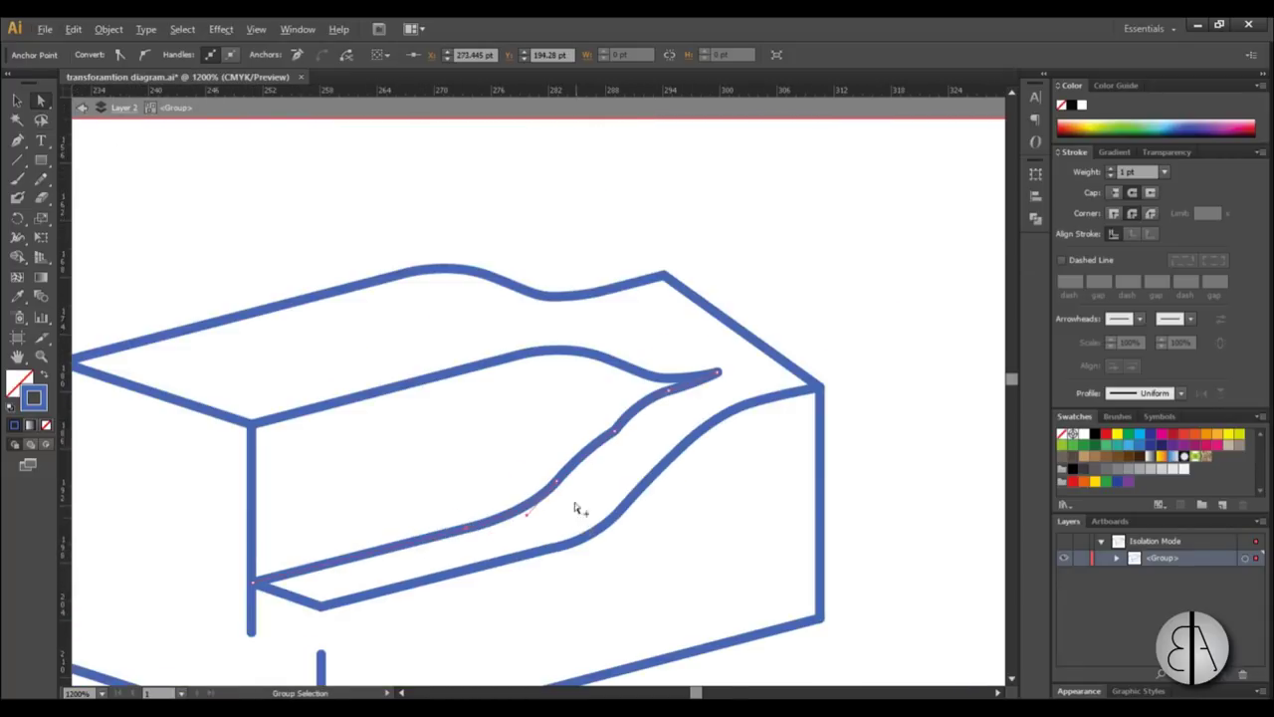
drag(552, 474, 657, 356)
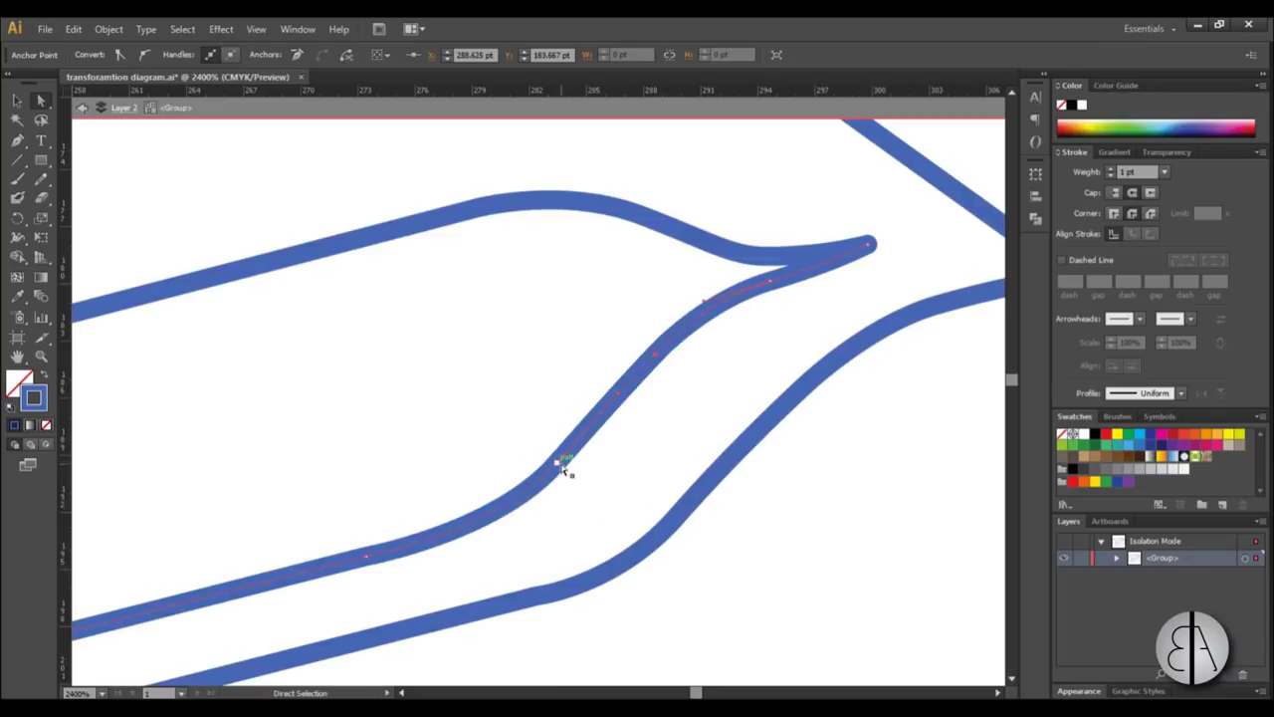
scroll(794, 288, up, 1)
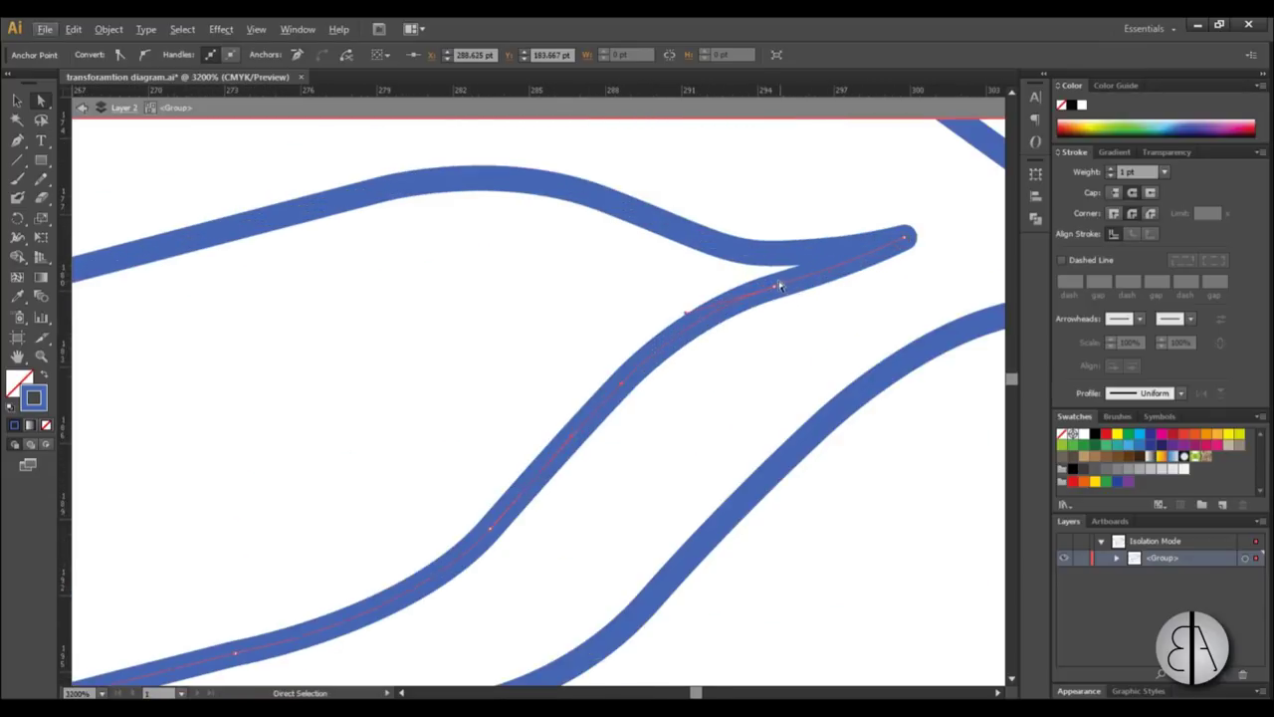
key(ctrl+shift+a)
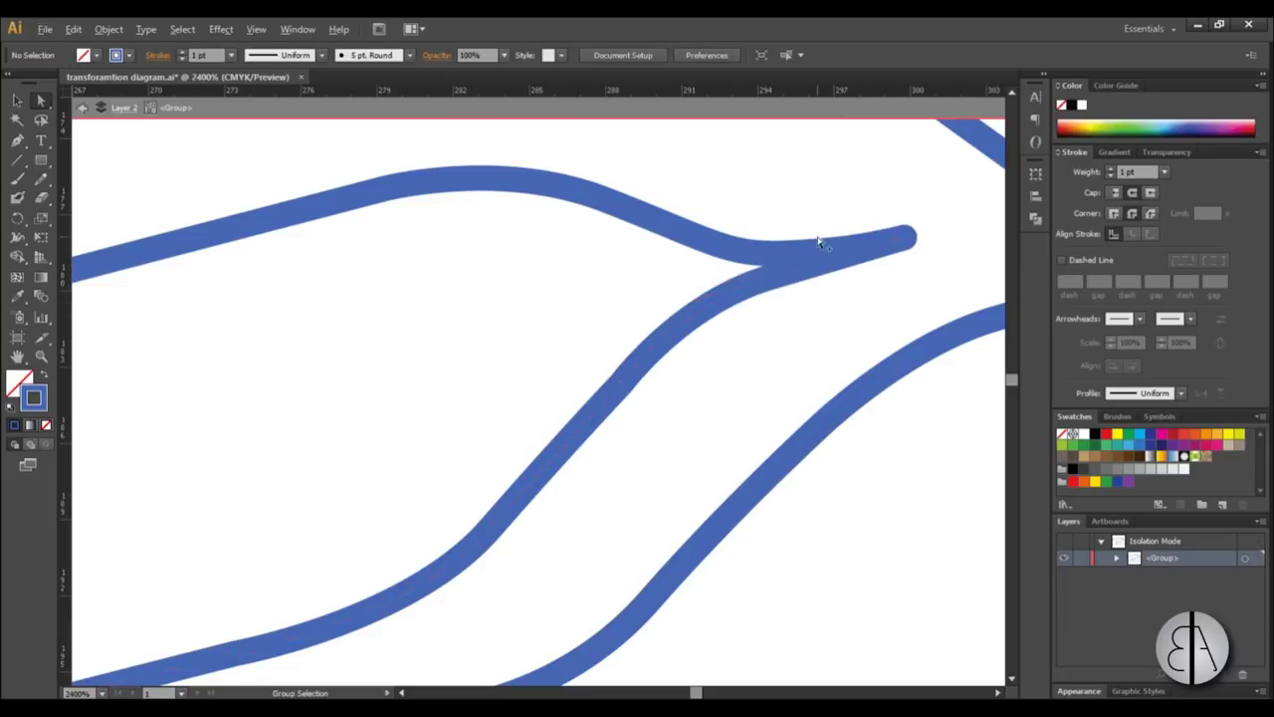
scroll(793, 274, down, 4)
scroll(792, 269, up, 1)
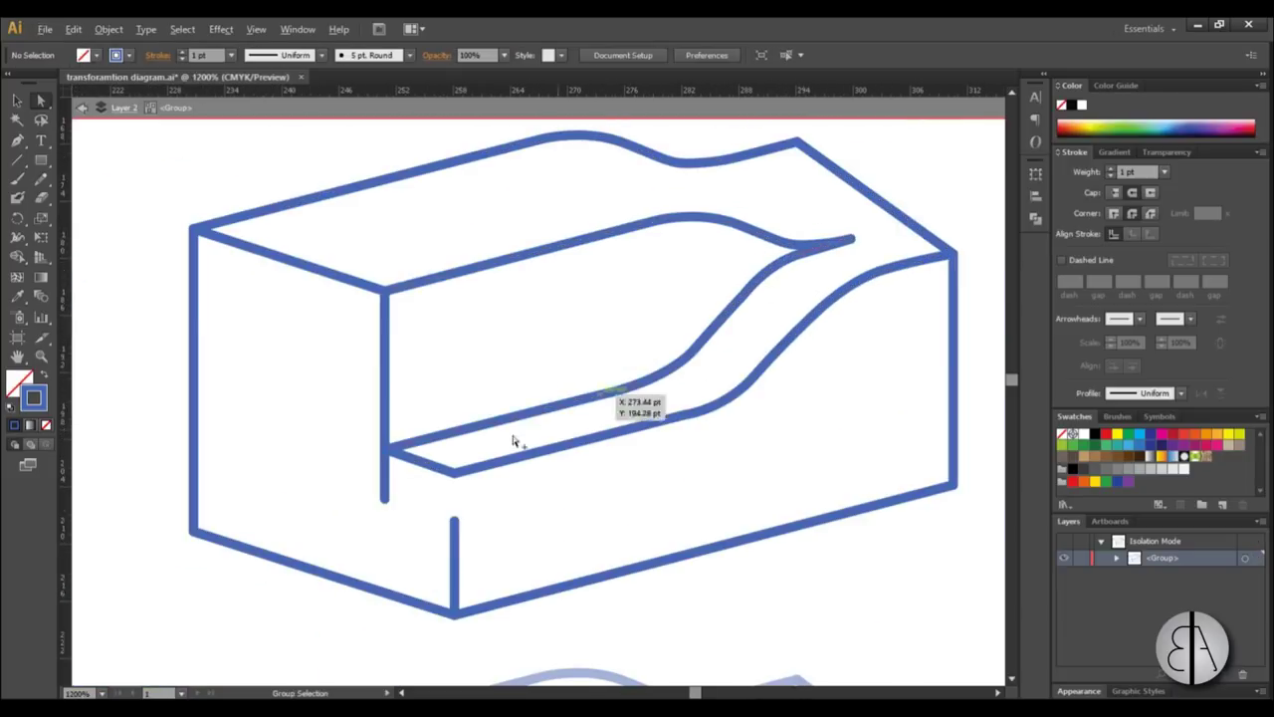
Adjust the two vertical edges at the cut-out so they end exactly at the raised ledge's inner and outer corners.
click(16, 101)
click(386, 499)
drag(386, 500, 386, 449)
click(457, 525)
drag(457, 520, 454, 467)
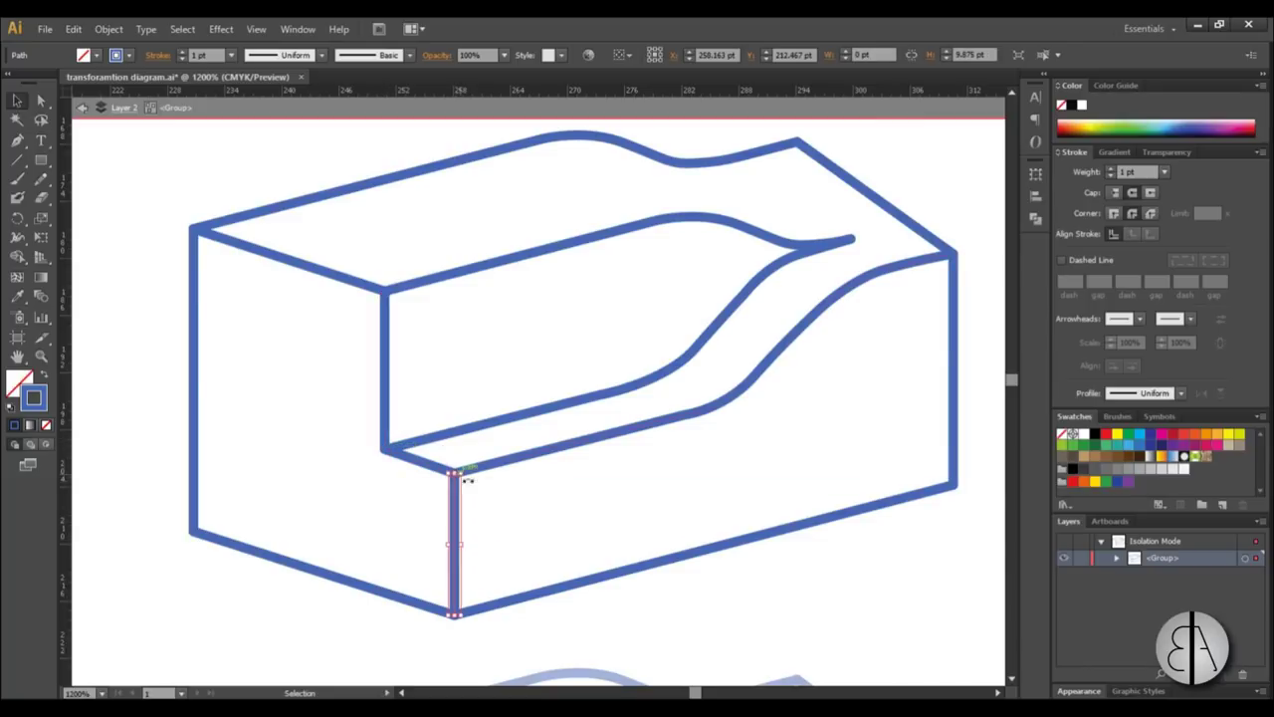
click(520, 449)
scroll(522, 441, down, 2)
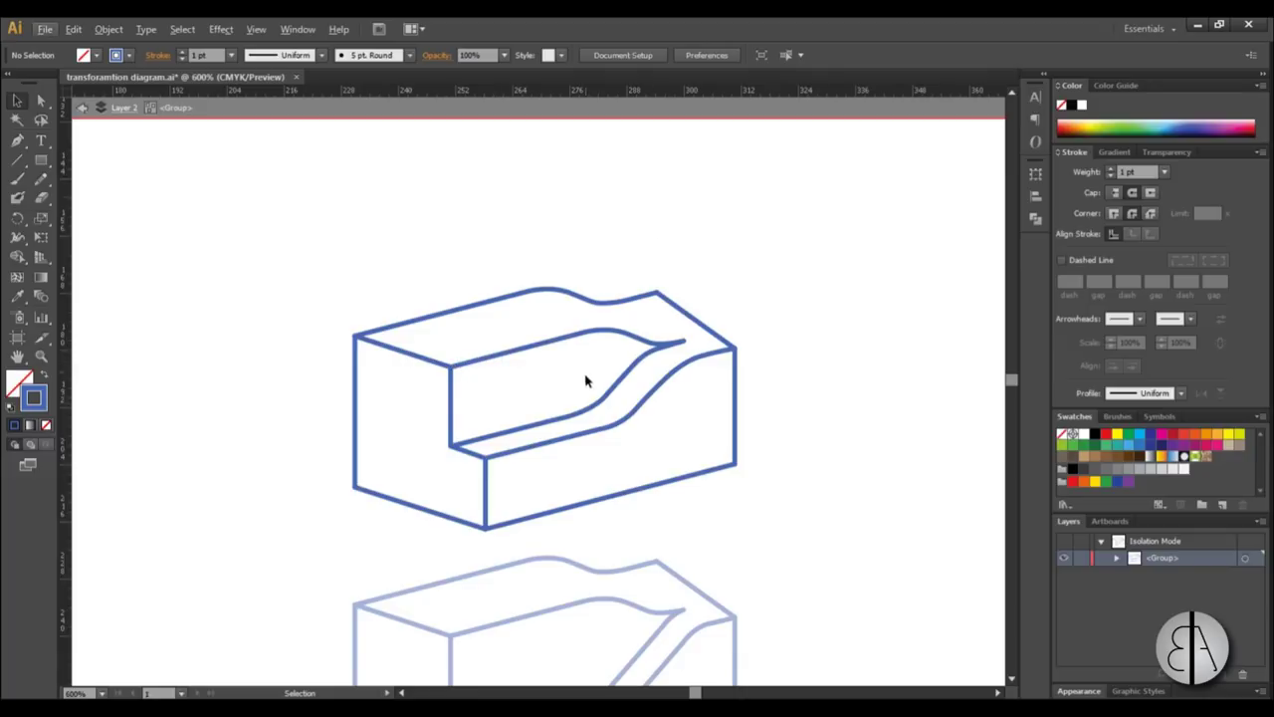
scroll(586, 377, up, 1)
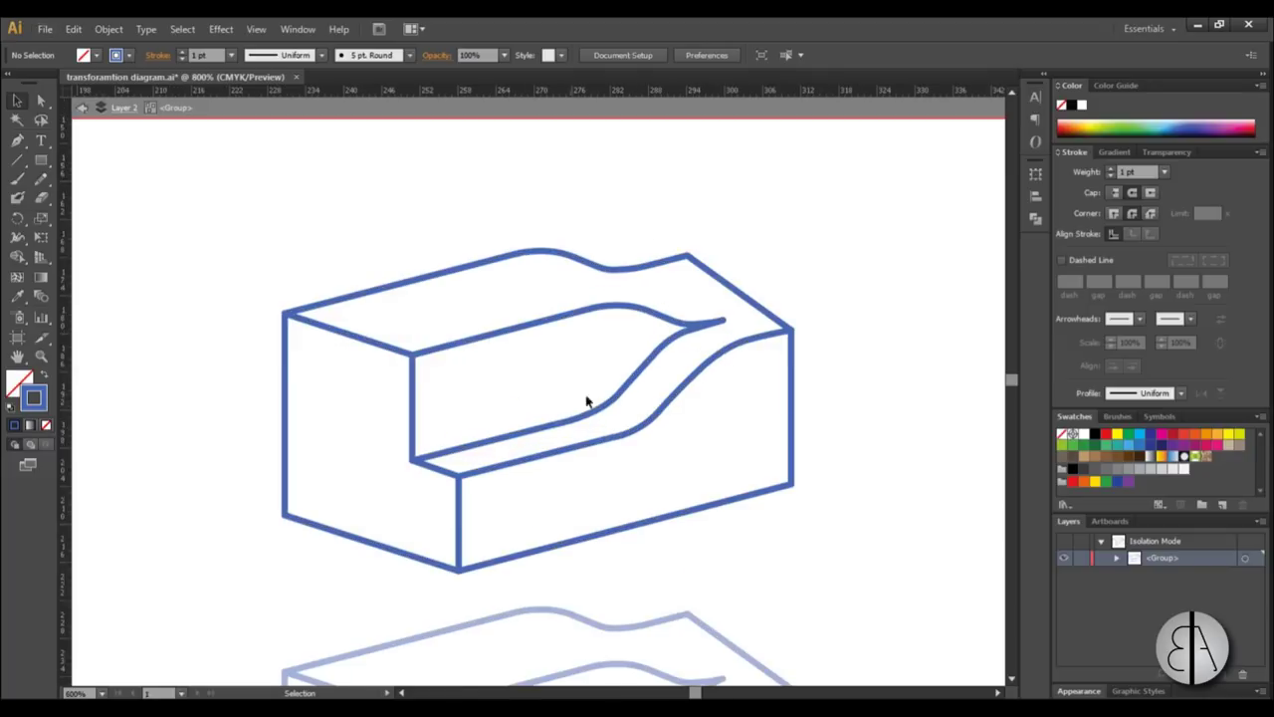
Leave the isolated group and duplicate the edited block straight up above itself.
click(499, 112)
scroll(652, 477, down, 2)
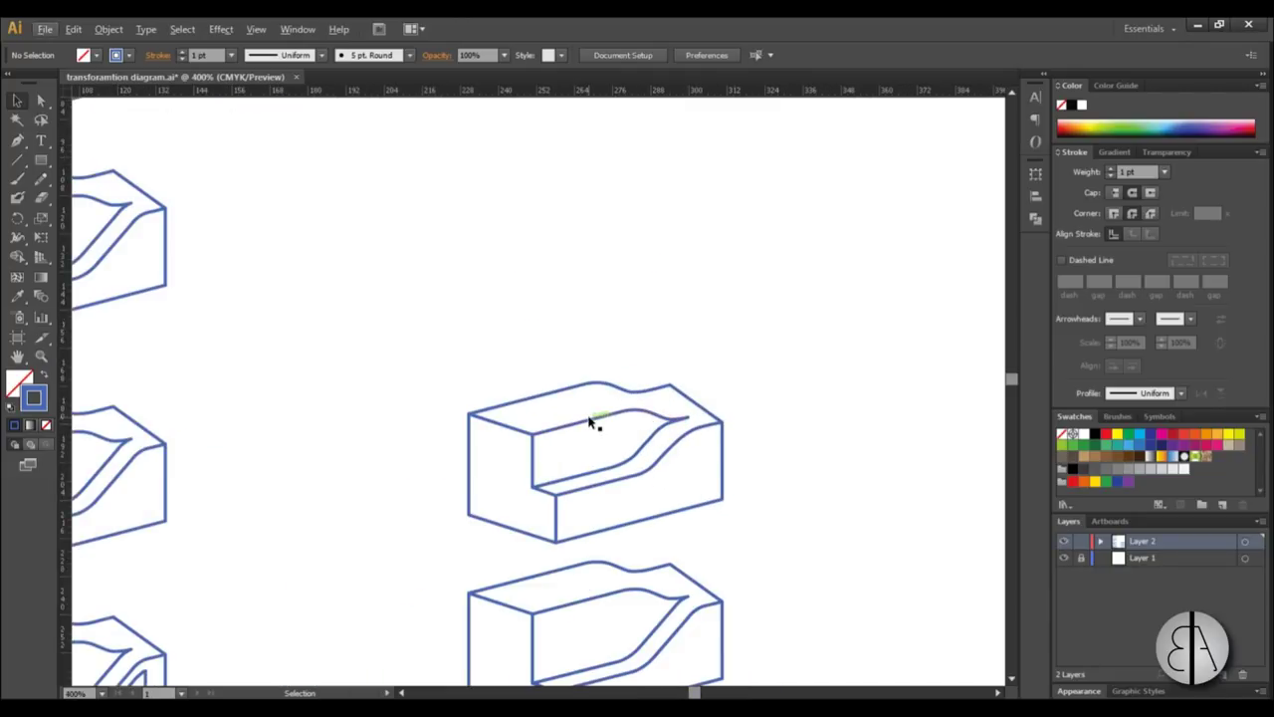
click(589, 424)
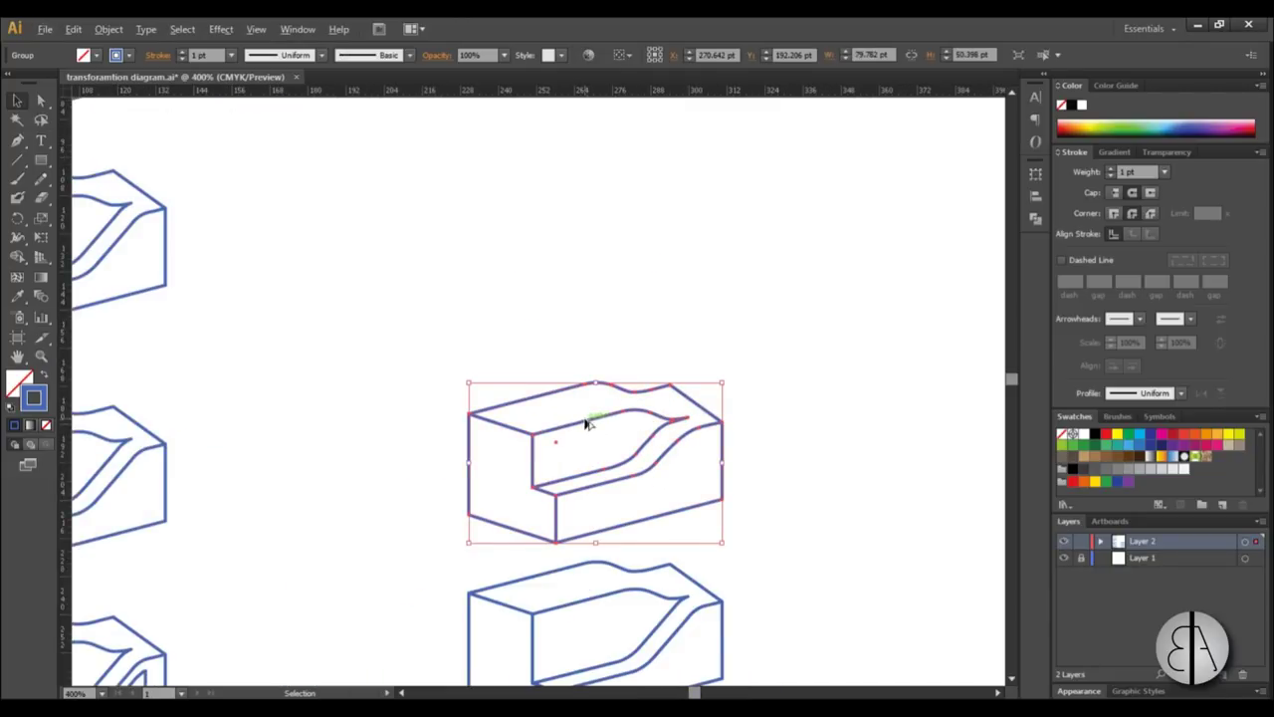
drag(588, 424, 590, 237)
click(625, 540)
Isolate the new upper copy, raise its ledge's short edge and outer curve, and flatten the curve to meet the block's corner.
scroll(588, 404, down, 2)
scroll(626, 432, up, 5)
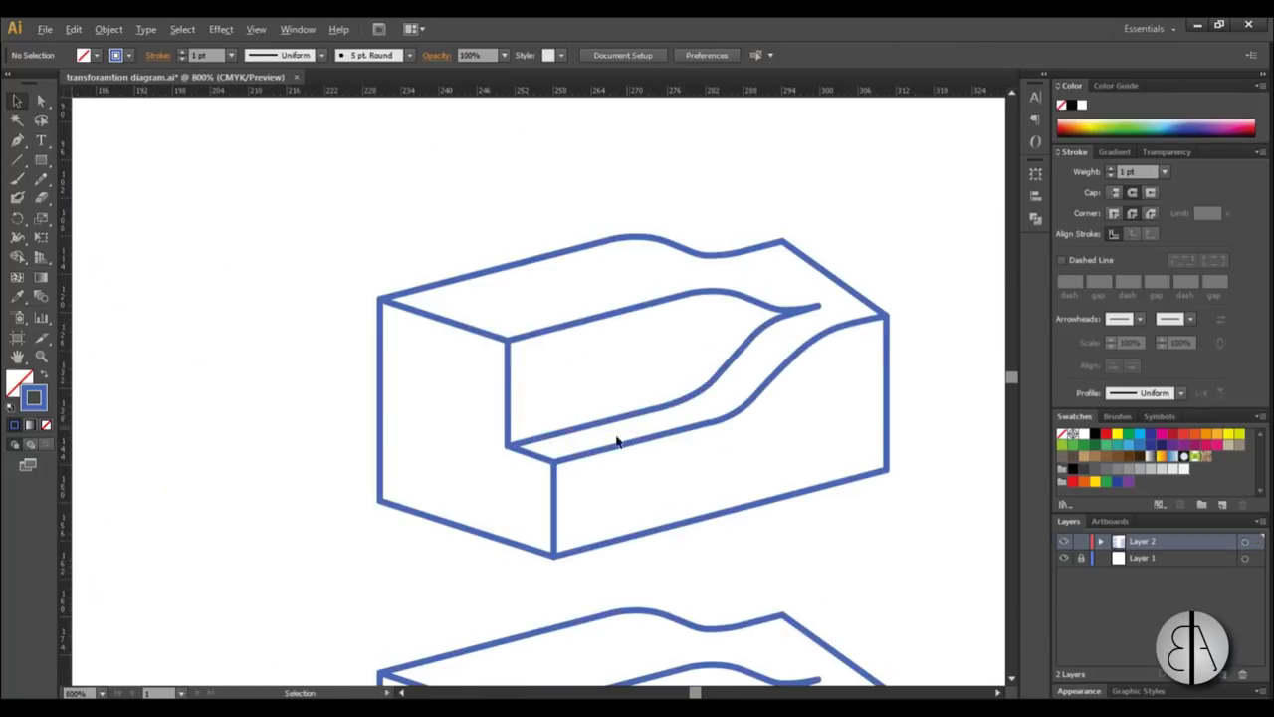
scroll(329, 310, down, 1)
scroll(438, 418, up, 1)
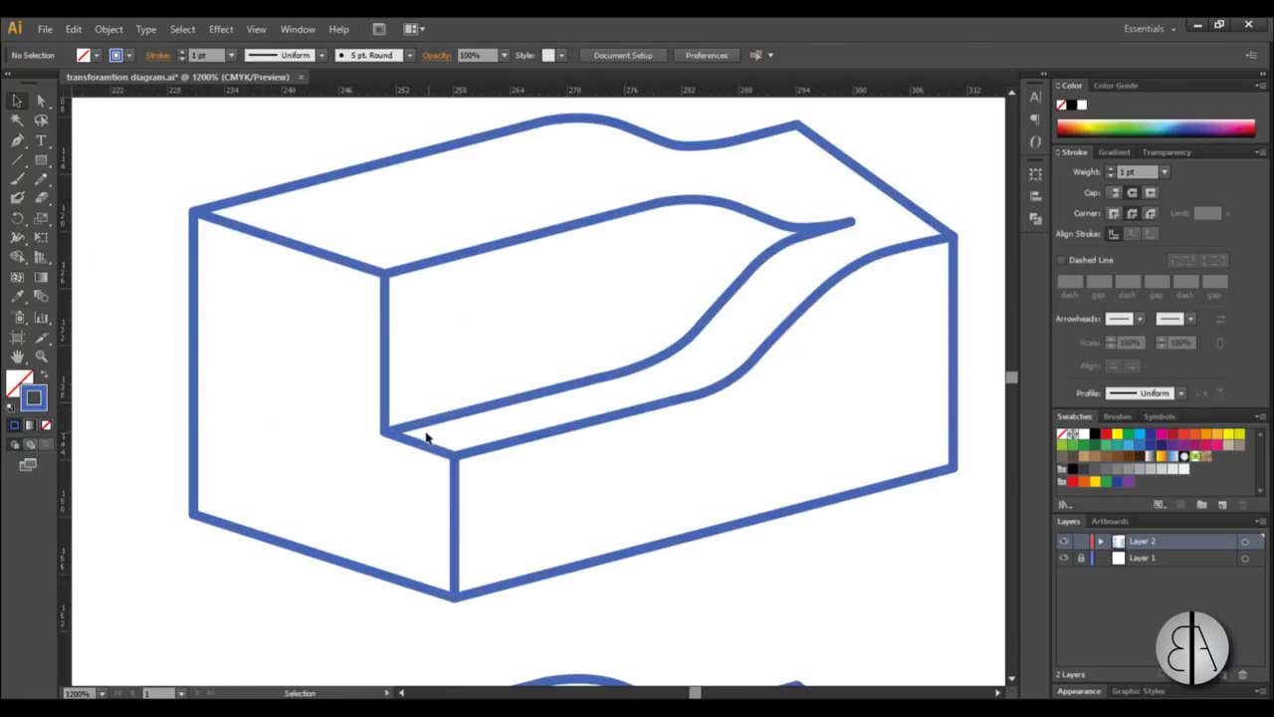
double_click(420, 445)
scroll(562, 418, down, 1)
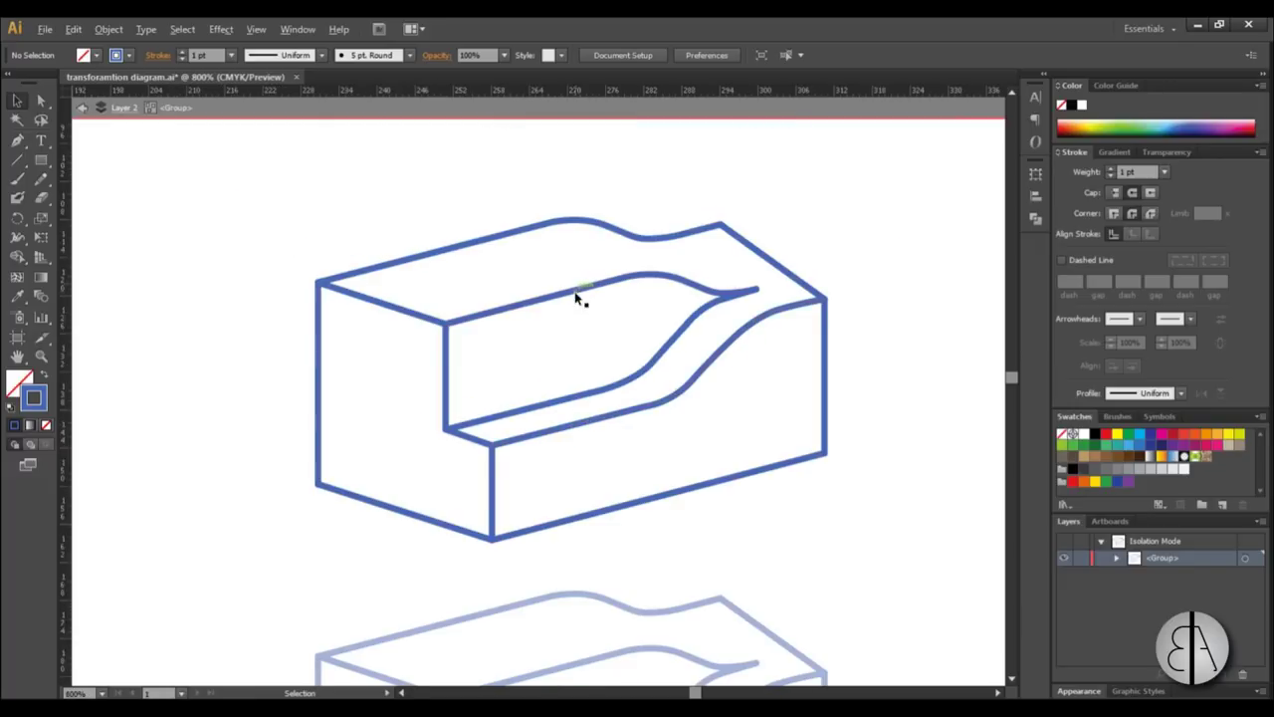
scroll(581, 293, up, 1)
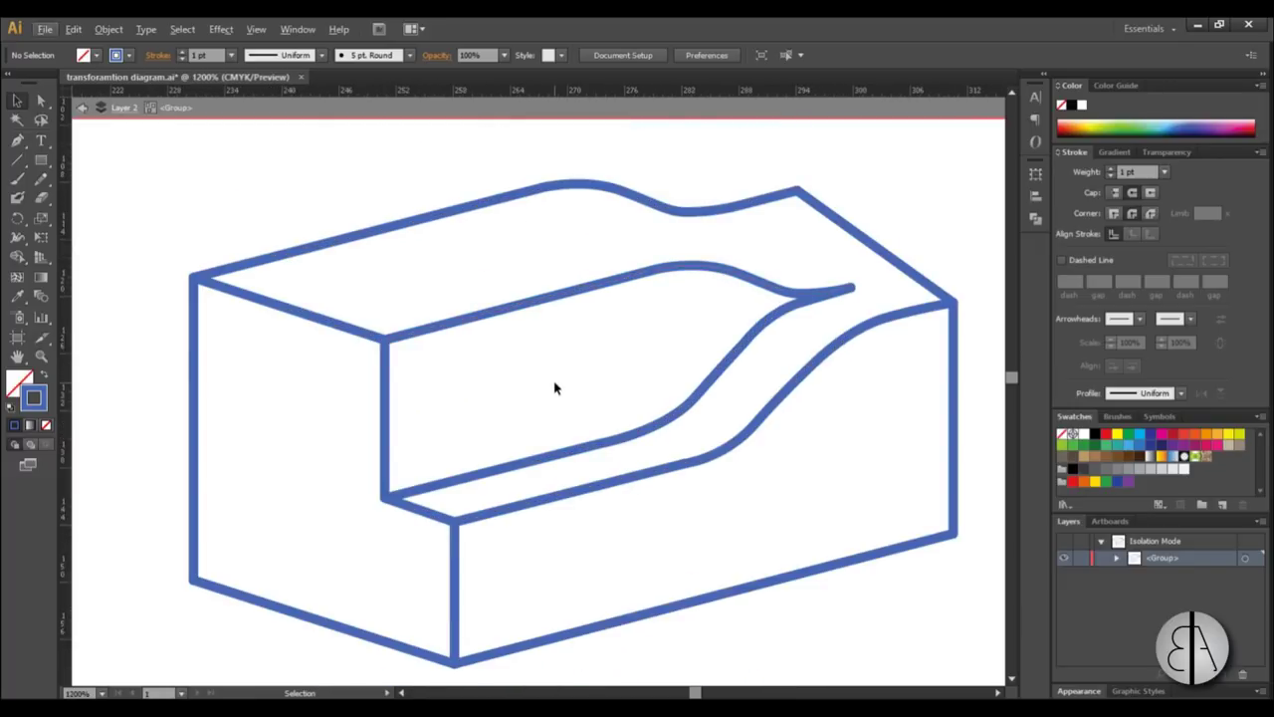
scroll(473, 450, down, 1)
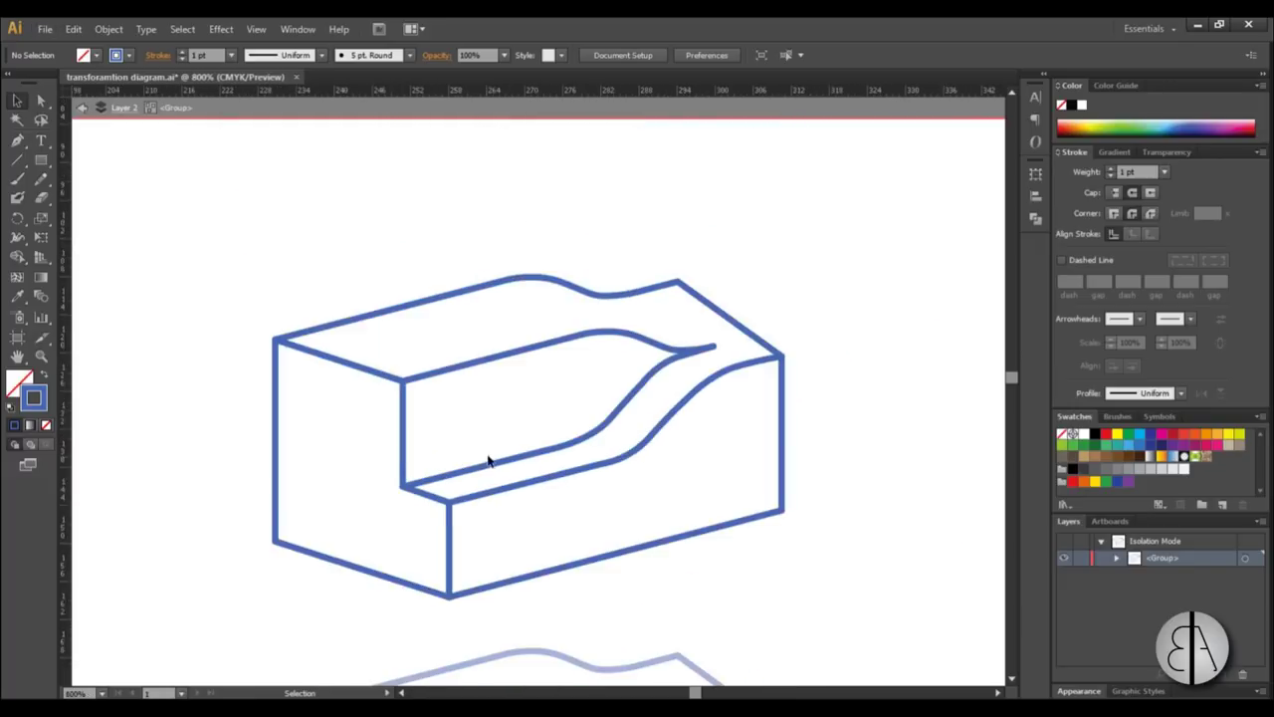
scroll(487, 455, up, 1)
click(367, 506)
drag(367, 506, 592, 427)
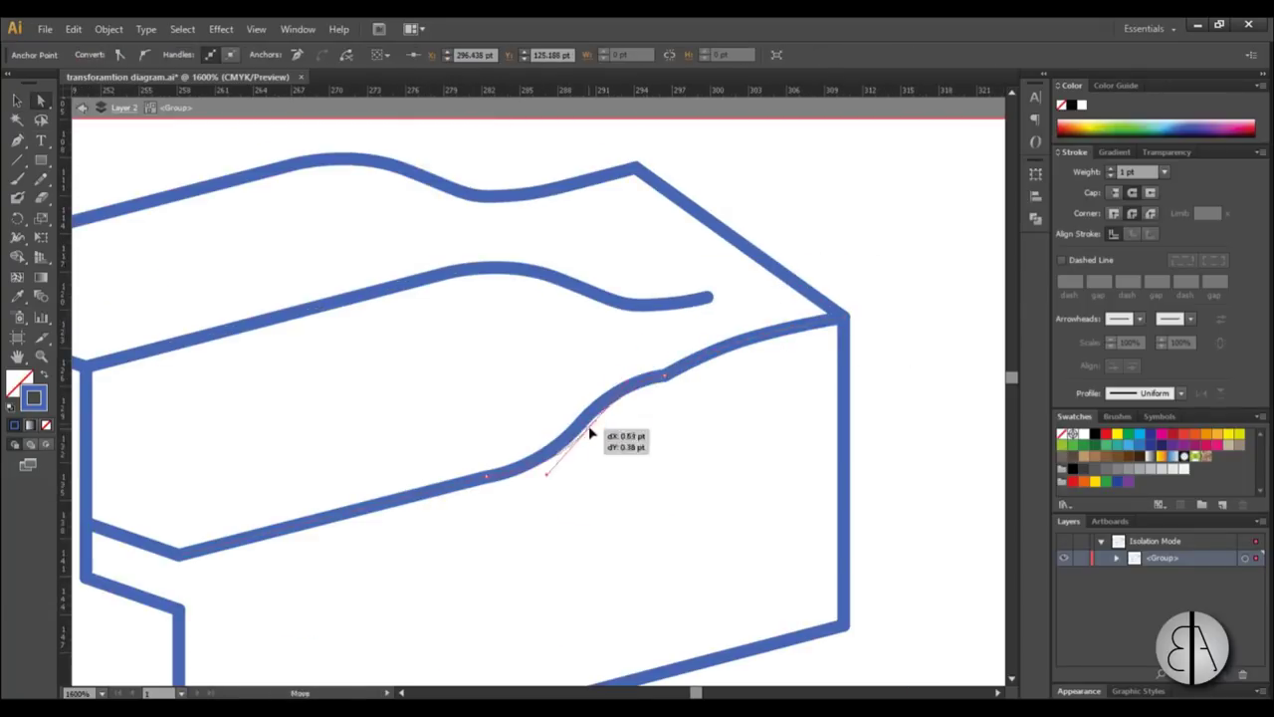
scroll(365, 412, down, 1)
scroll(365, 412, up, 3)
Rebuild the ledge's inner curve to match the raised outer curve and meet the wavy line's end.
drag(318, 460, 631, 348)
scroll(323, 460, down, 2)
key(a)
scroll(627, 387, up, 1)
scroll(628, 388, down, 1)
scroll(628, 387, down, 3)
scroll(389, 469, up, 2)
scroll(365, 441, down, 2)
key(v)
Duplicate the edited block upward once more and raise the copy's ledge close to its top edge with flatter curves.
click(305, 108)
scroll(442, 156, up, 1)
double_click(379, 445)
scroll(378, 445, up, 1)
key(a)
drag(403, 448, 506, 427)
scroll(403, 448, up, 1)
drag(525, 373, 791, 301)
scroll(653, 412, down, 1)
click(104, 170)
scroll(285, 441, up, 2)
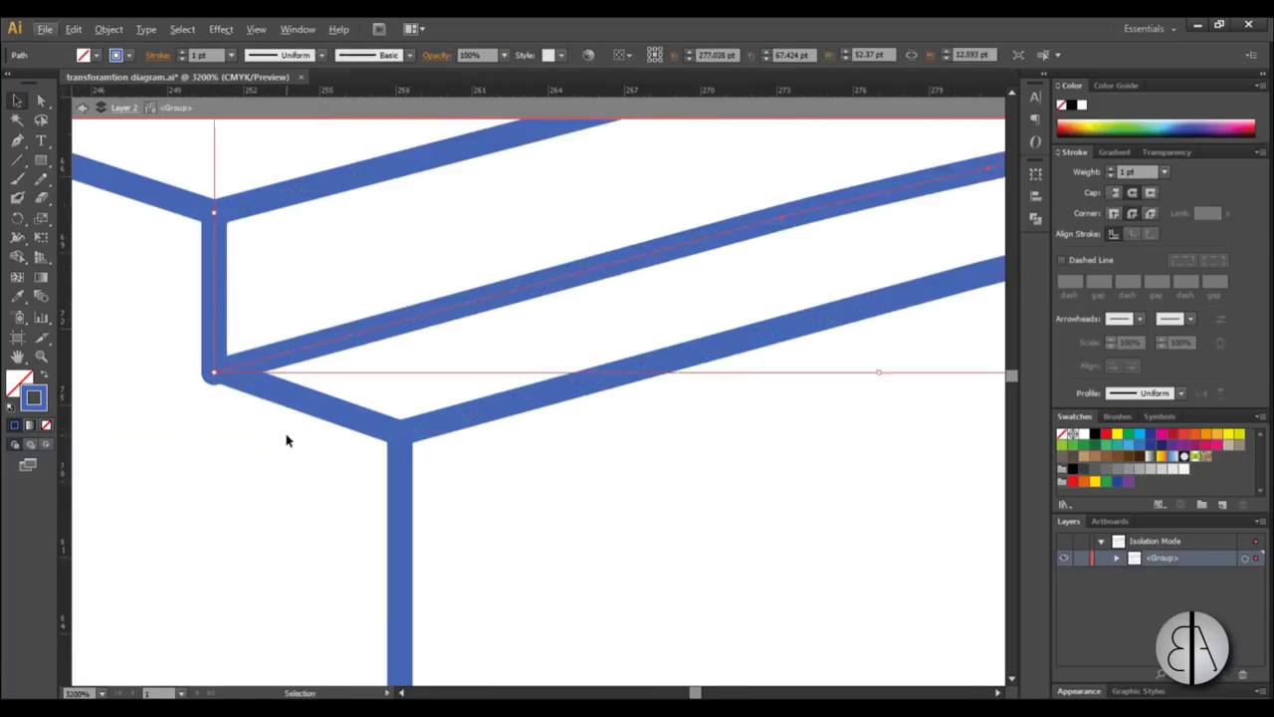
Line up the intermediate blocks in sequence in the main column and shift the last two stage blocks below them.
scroll(398, 408, up, 2)
scroll(512, 369, right, 5)
click(476, 364)
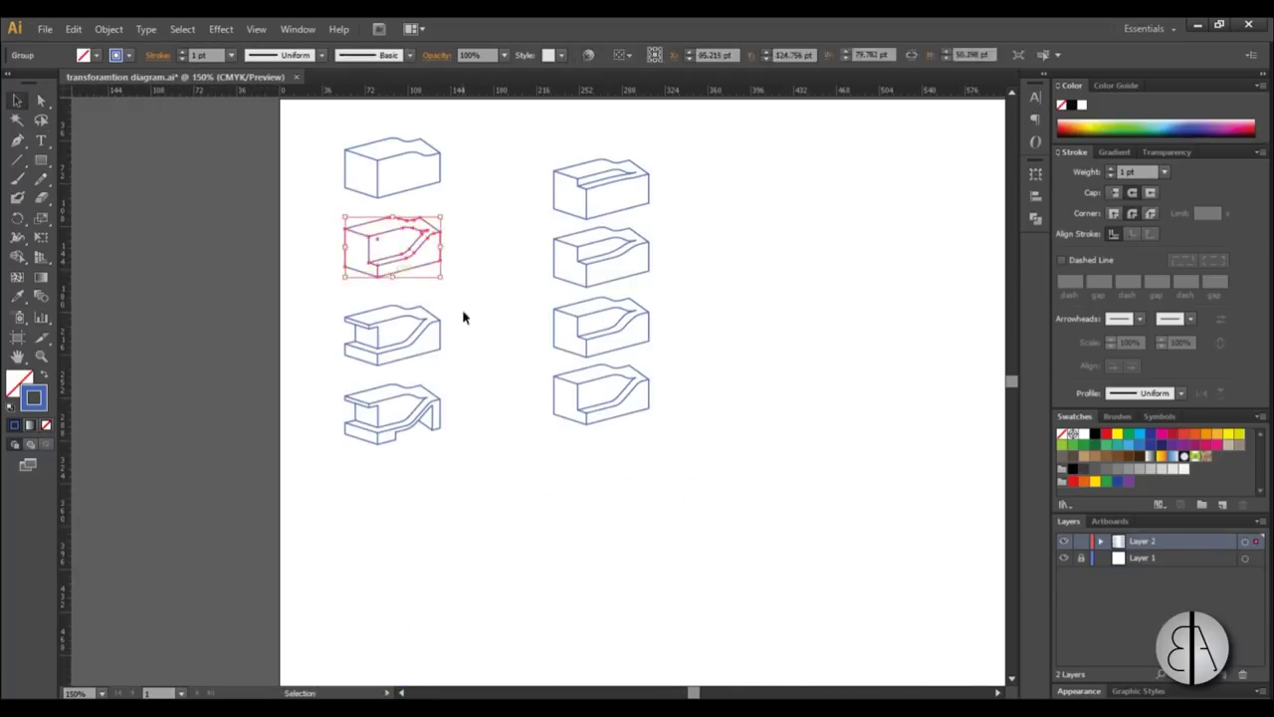
drag(560, 206, 348, 278)
scroll(595, 319, down, 1)
scroll(508, 523, down, 2)
scroll(680, 367, up, 2)
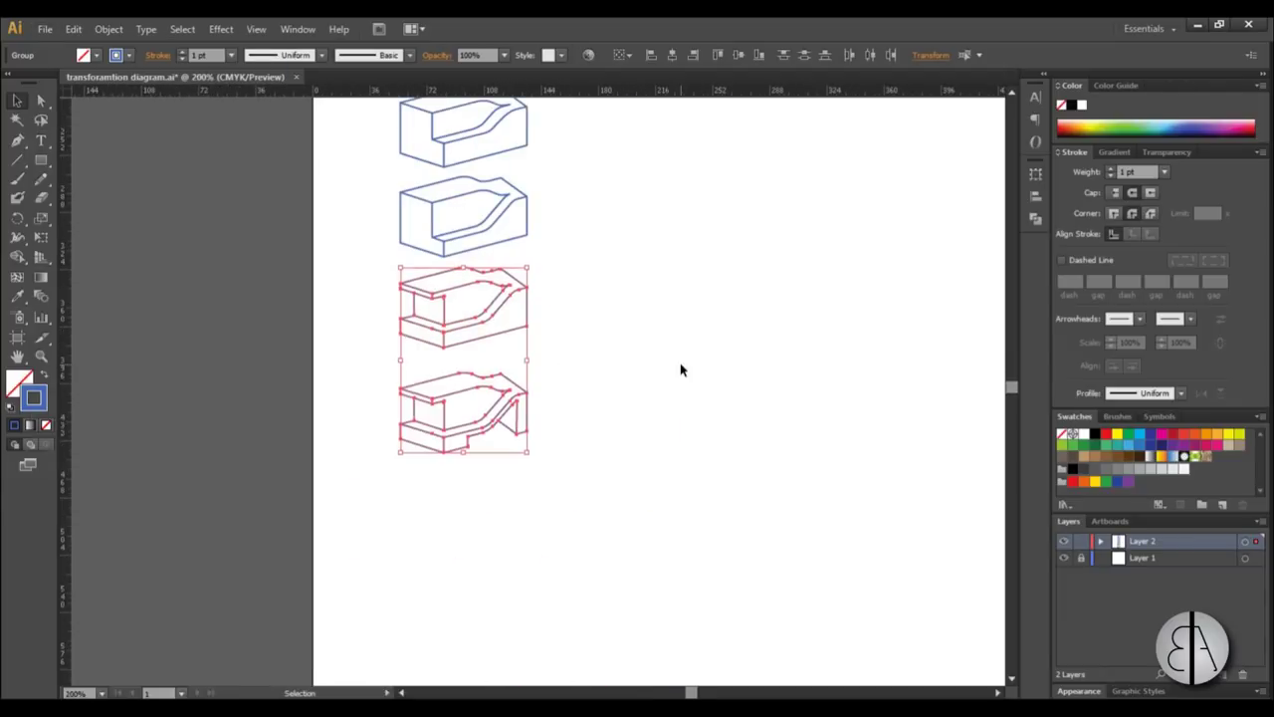
Edit a side copy of the recessed block, moving the inner curve's lower end to meet the recess floor line.
drag(319, 412, 604, 413)
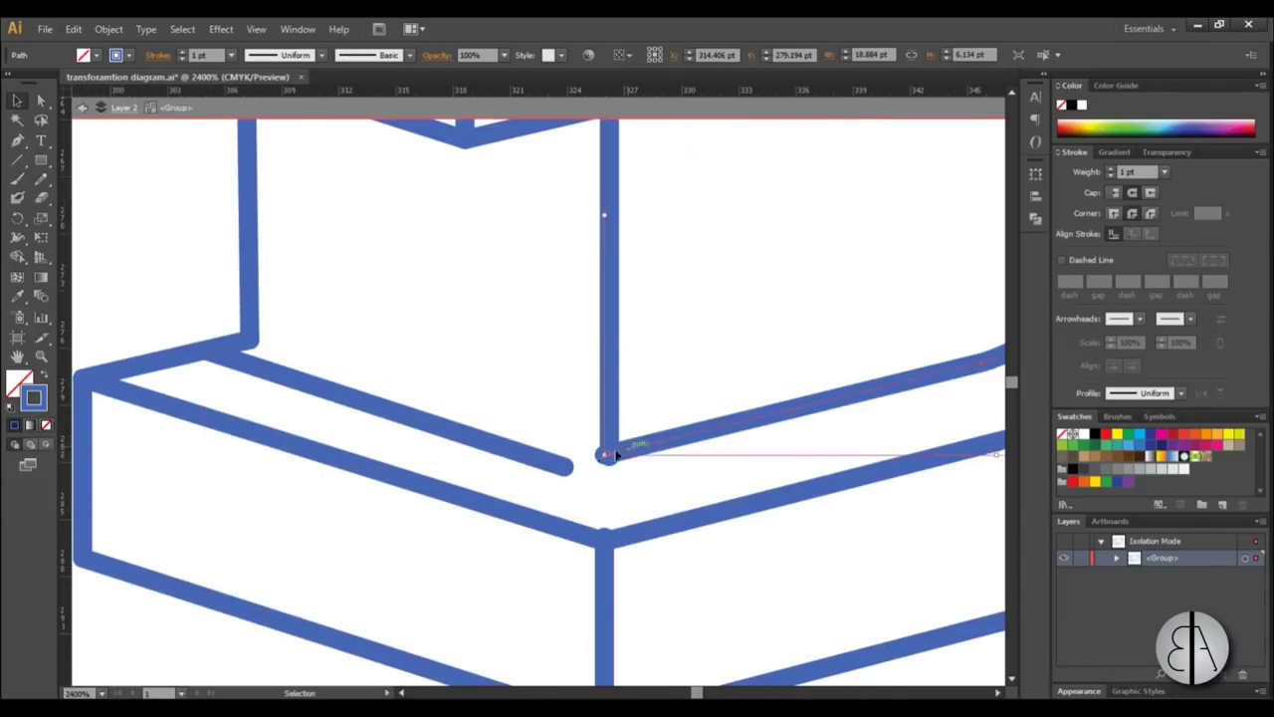
drag(343, 336, 333, 273)
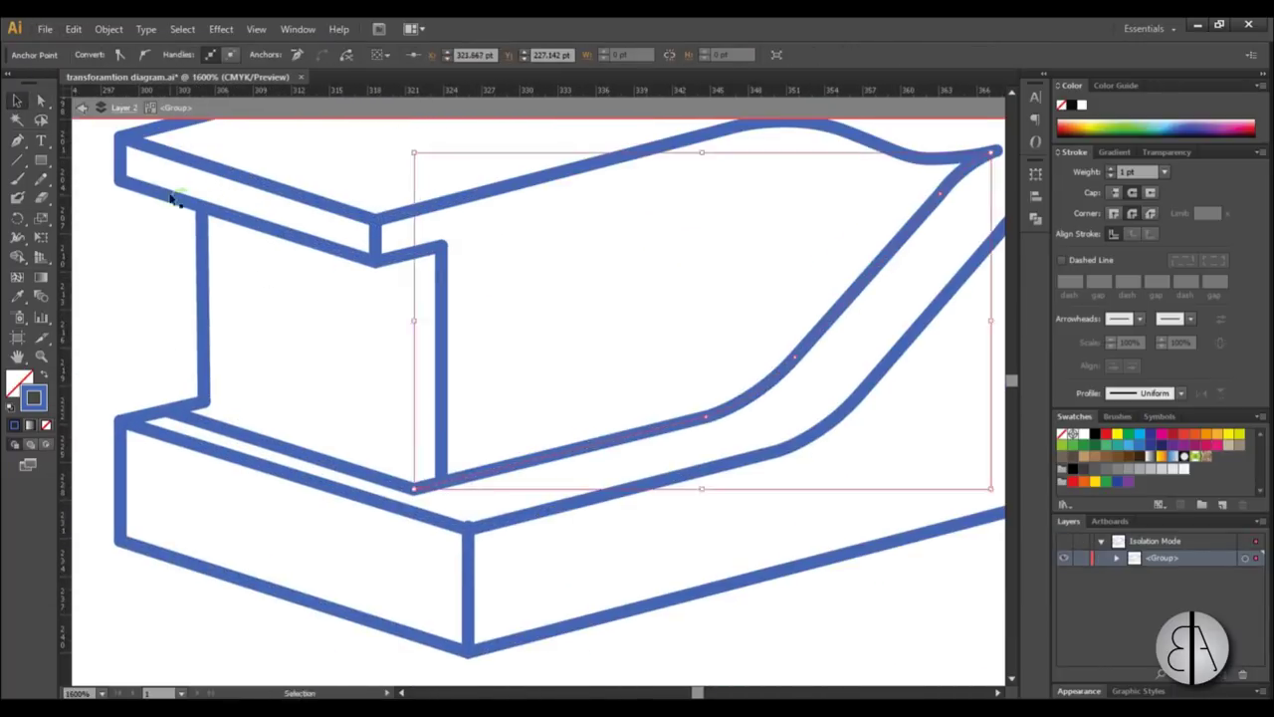
drag(291, 393, 286, 393)
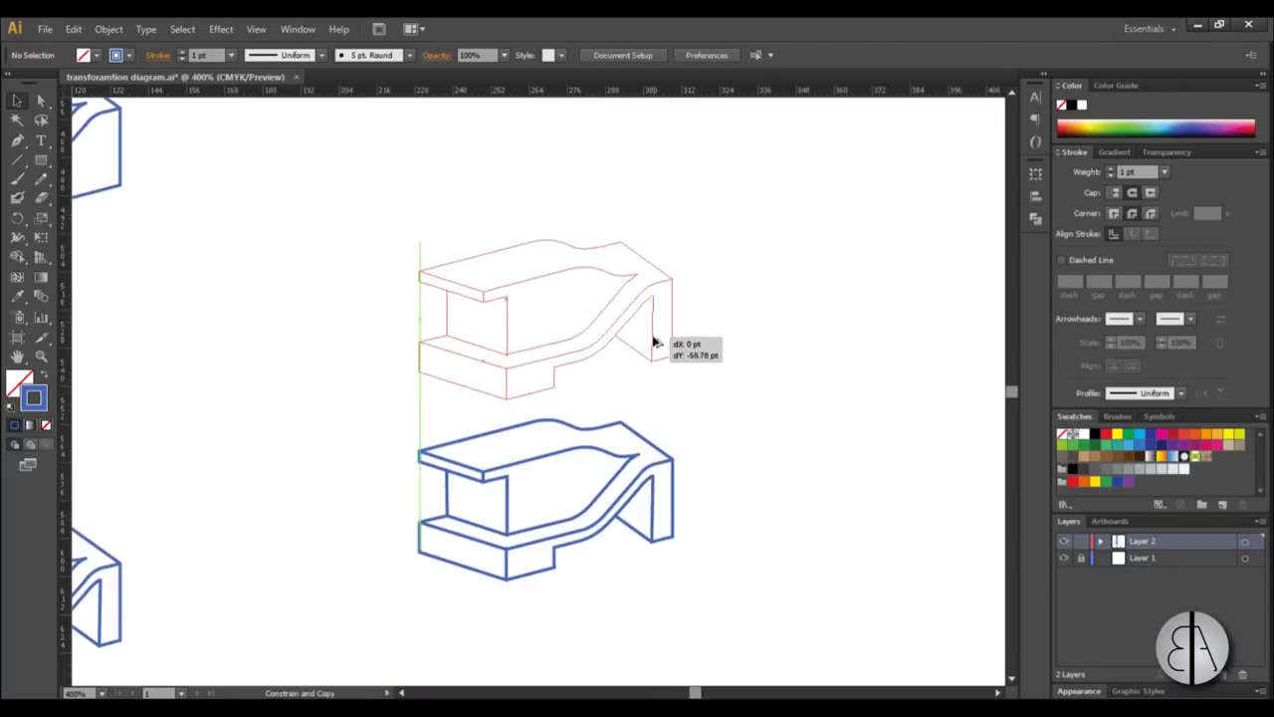
Duplicate the arched block upward and edit the copies' openings, extending the support's base line toward the lower block's step.
drag(619, 366, 561, 383)
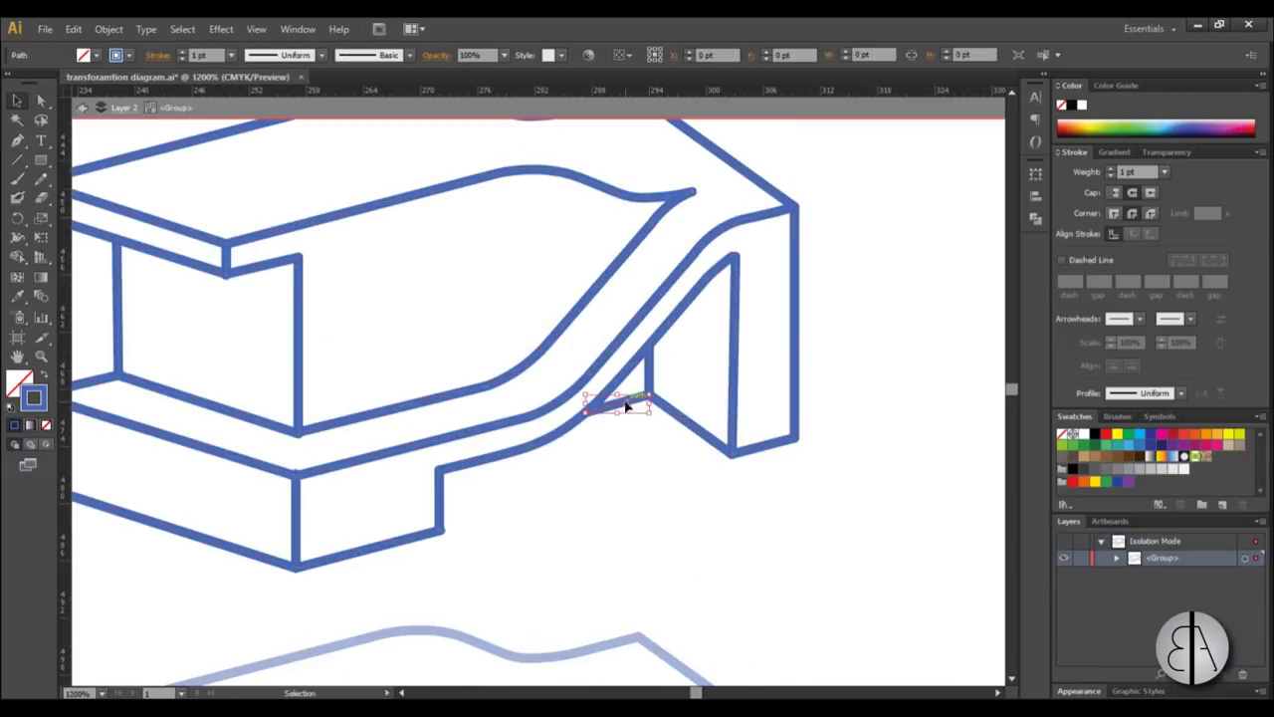
drag(627, 403, 705, 408)
key(ctrl+equal)
key(ctrl+equal)
key(ctrl+equal)
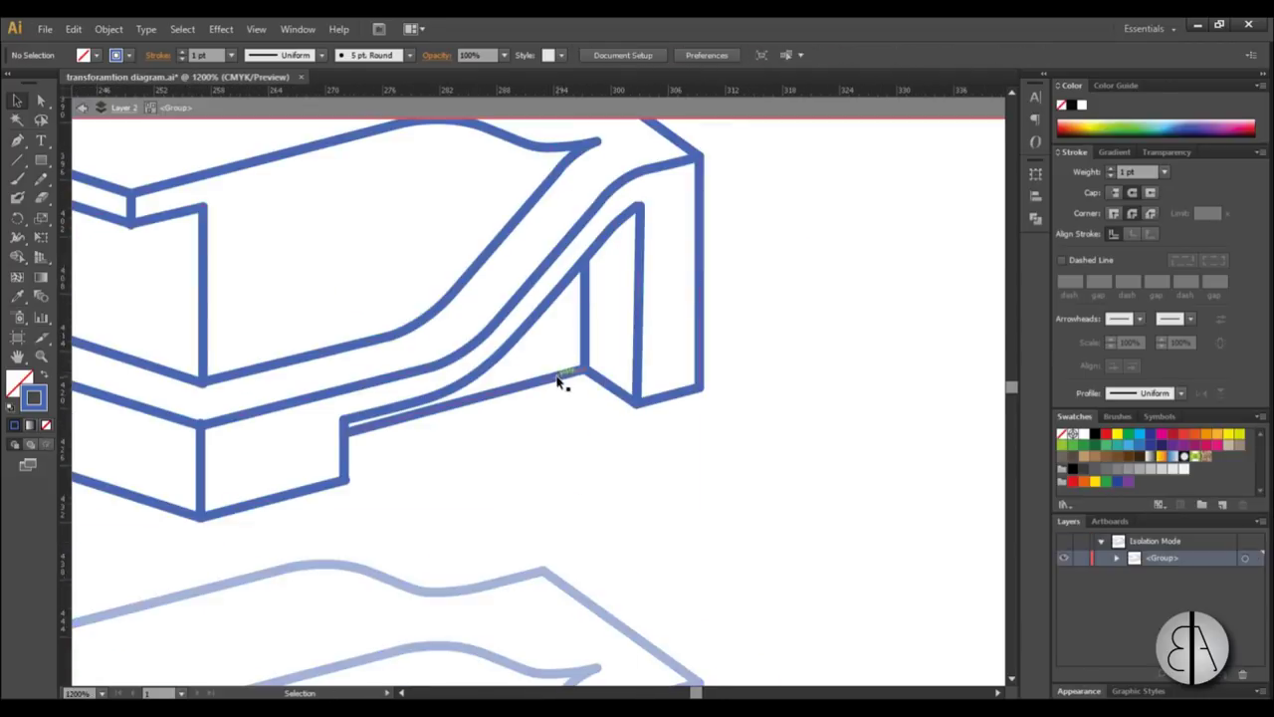
drag(737, 345, 762, 270)
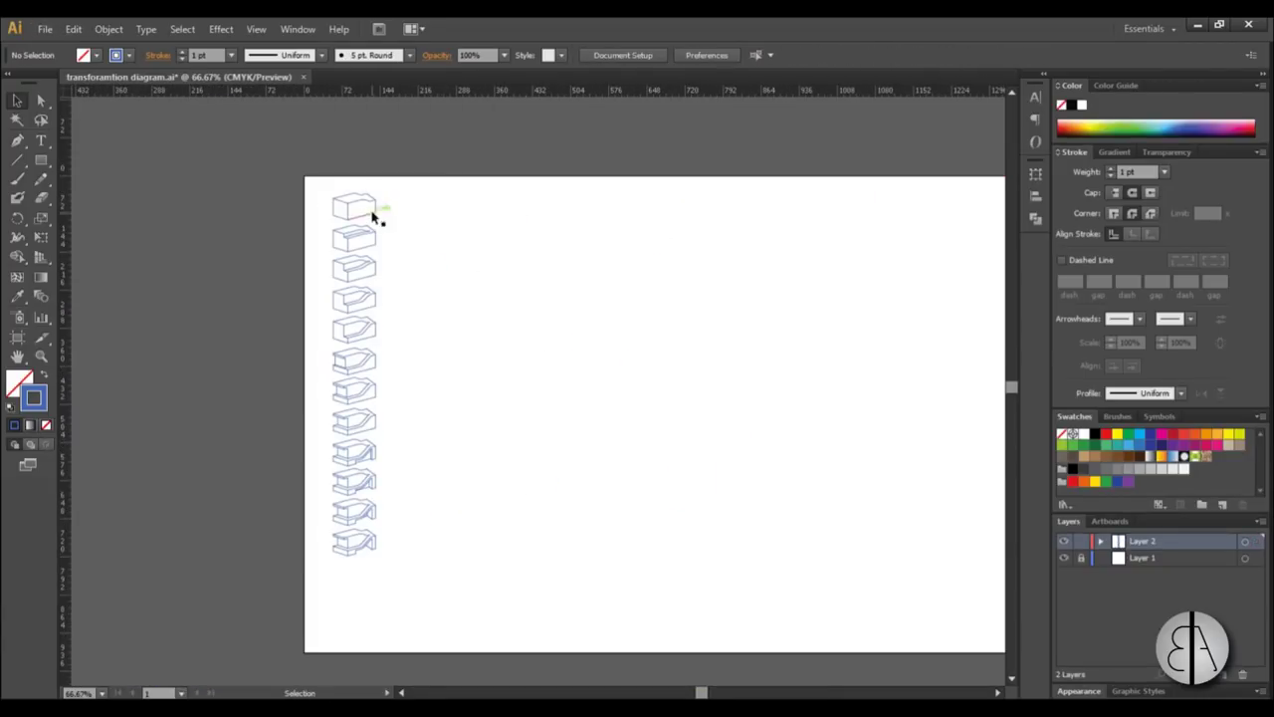
drag(375, 217, 364, 535)
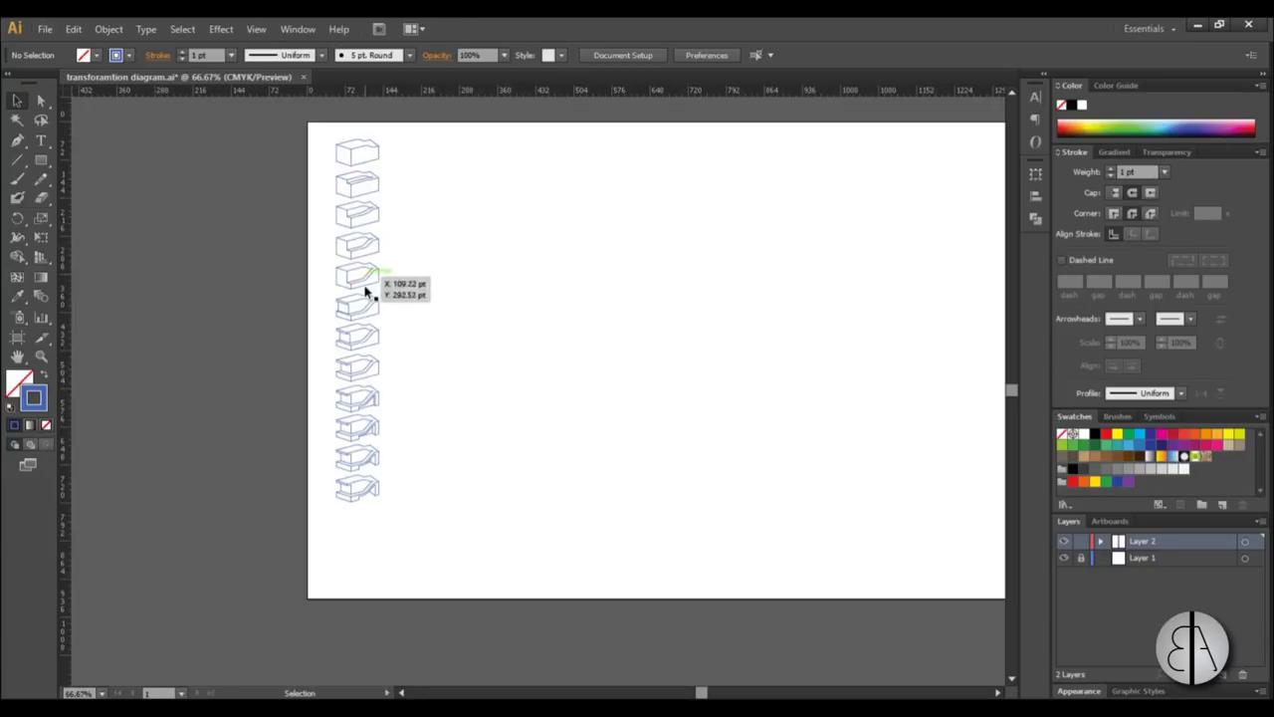
scroll(387, 195, up, 2)
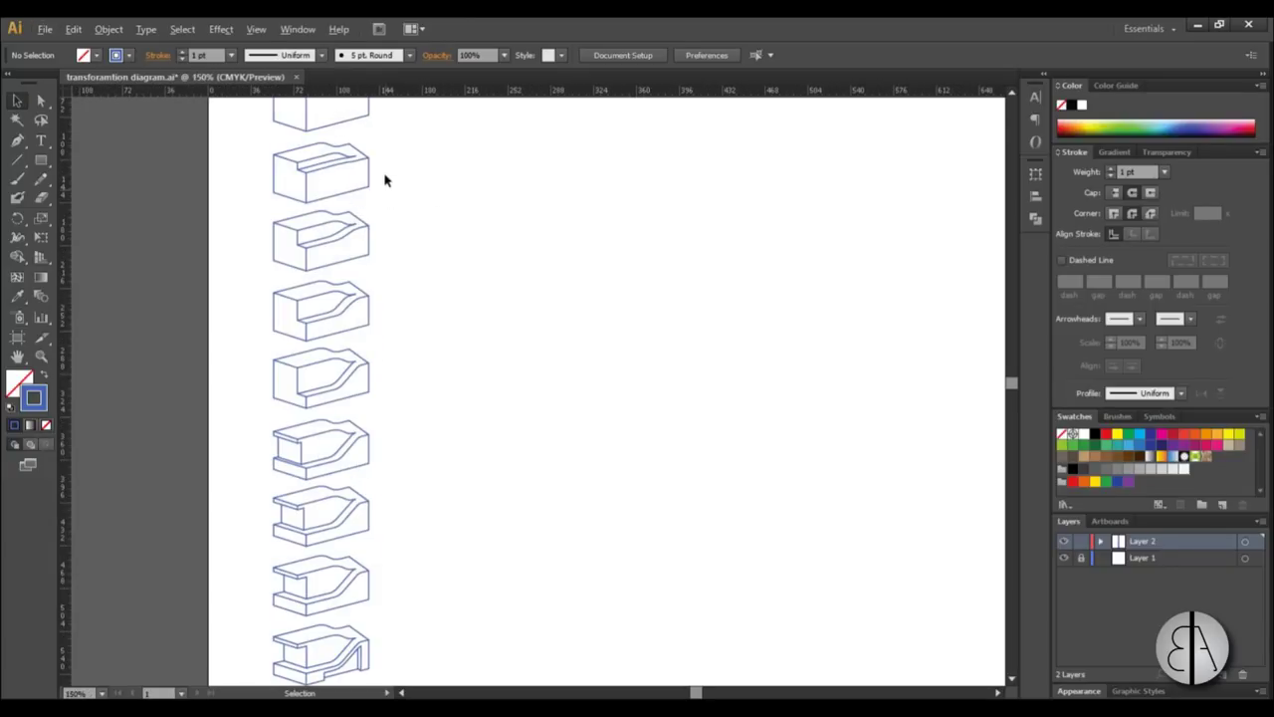
scroll(356, 207, down, 2)
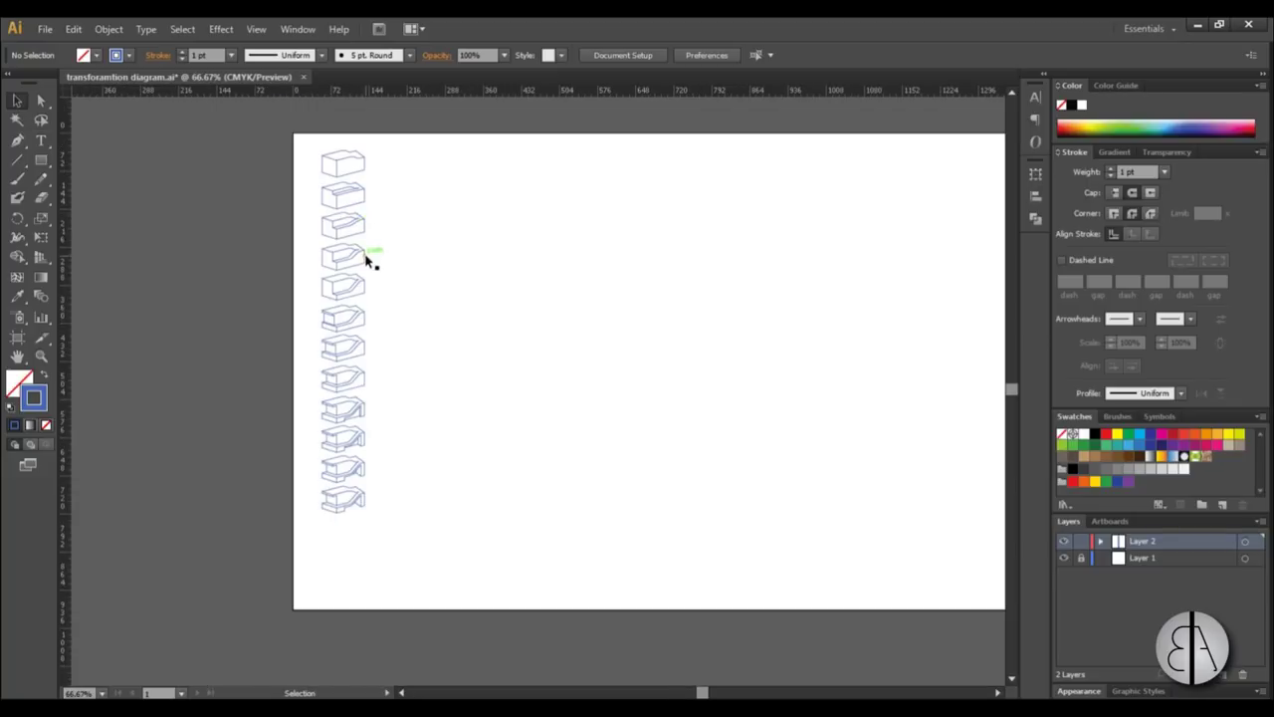
scroll(389, 276, down, 1)
scroll(381, 274, up, 1)
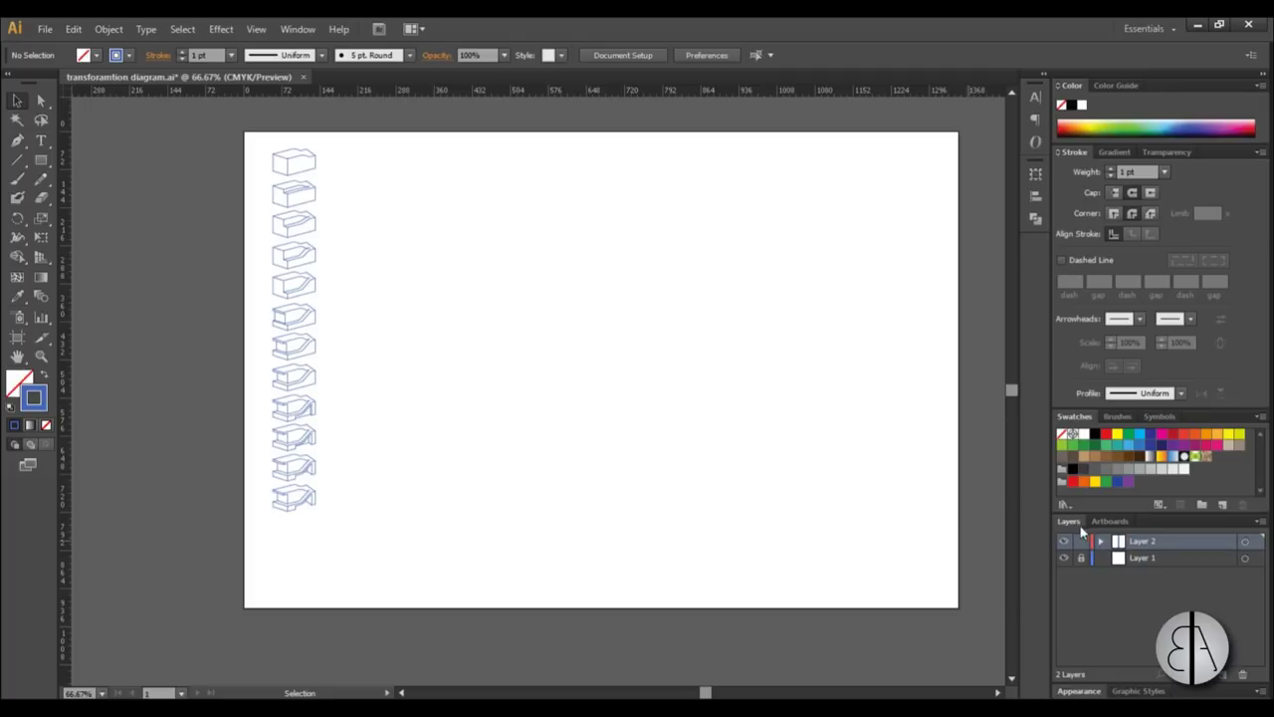
Float and lengthen the layer list, and expand Layer 2 to show its block groups.
drag(1075, 528, 795, 126)
drag(876, 284, 876, 554)
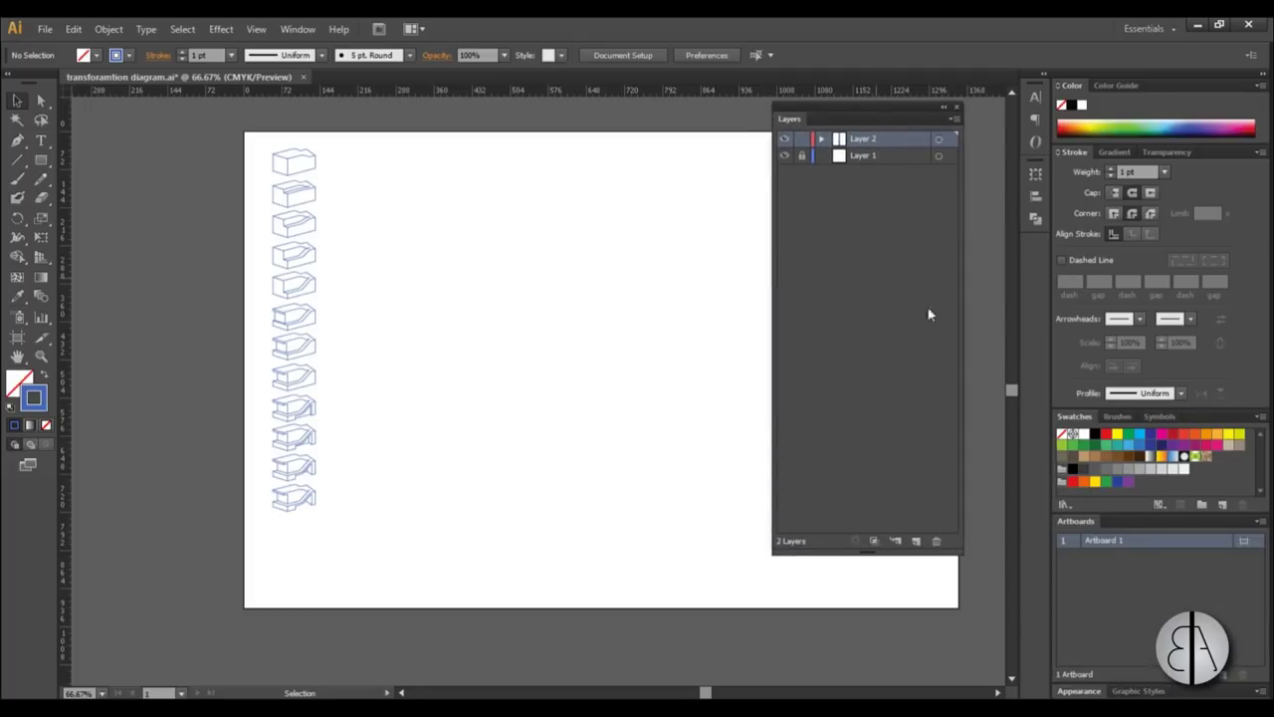
drag(869, 102, 900, 104)
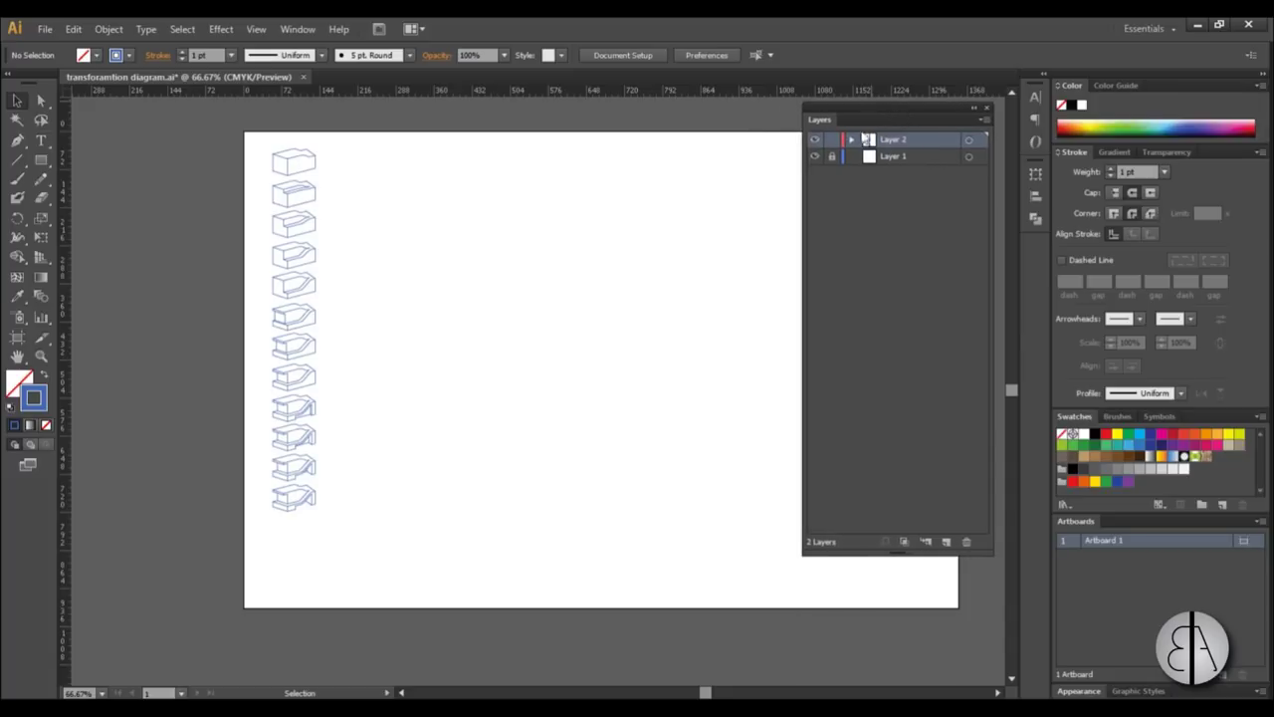
click(853, 141)
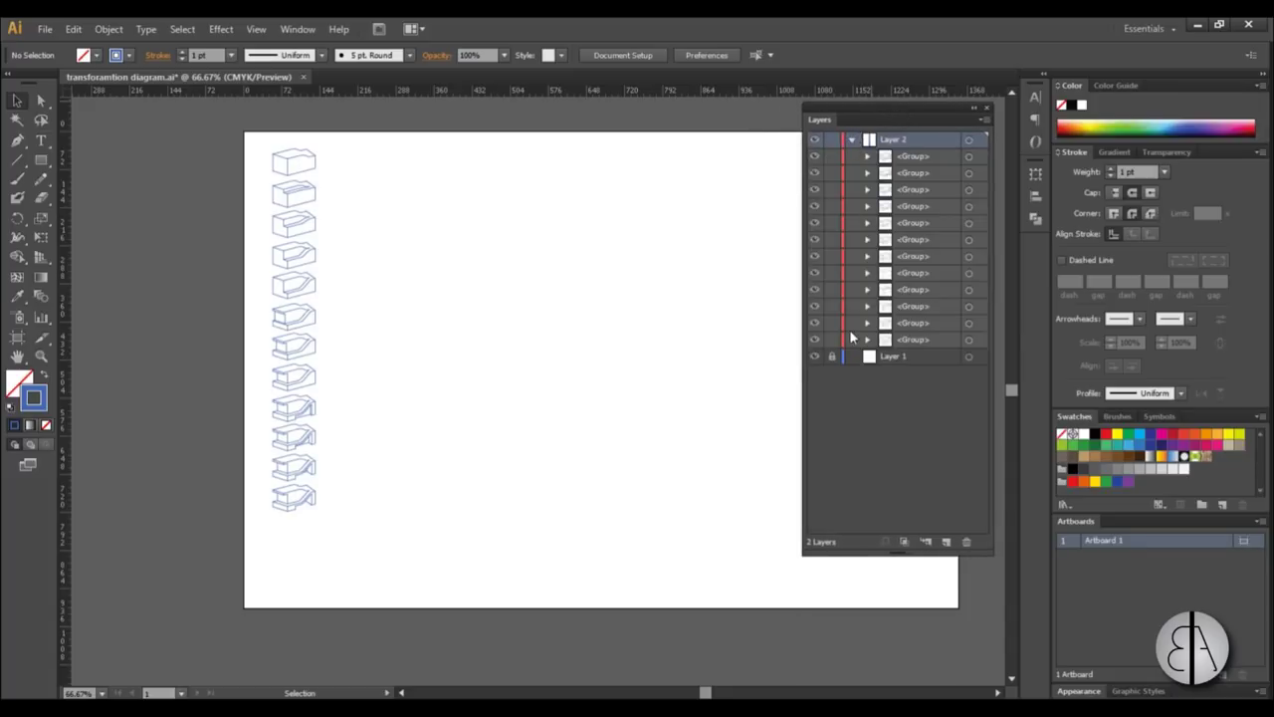
Toggle the visibility of Layer 2's first group to identify its block in the column.
click(814, 156)
click(815, 156)
click(814, 156)
click(814, 156)
click(815, 156)
click(814, 157)
scroll(269, 275, up, 1)
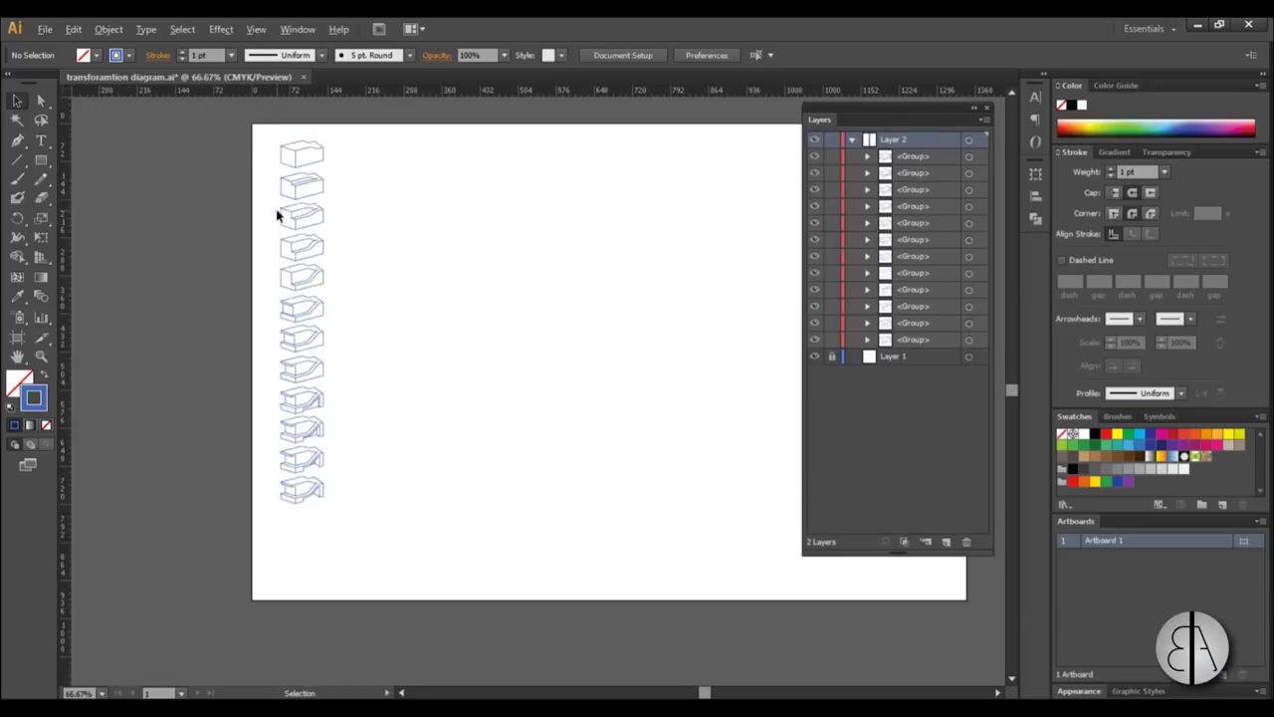
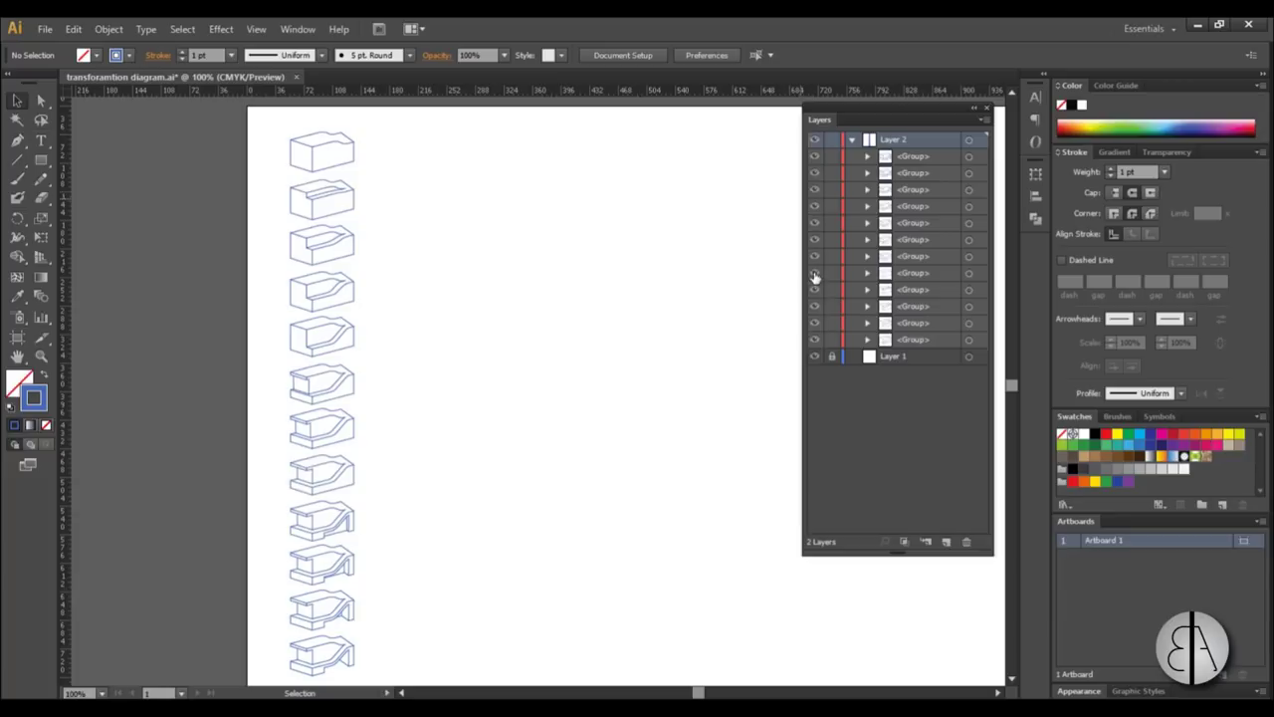
Toggle the visibility of the last five groups in Layer 2 to match each one to its block.
click(815, 274)
click(815, 274)
click(815, 275)
click(815, 289)
click(814, 289)
click(815, 307)
click(815, 307)
click(815, 323)
click(815, 323)
click(815, 339)
click(814, 340)
click(814, 274)
click(814, 274)
Move the last five groups to the top of Layer 2's stacking order and check the first group by toggling its visibility.
click(909, 274)
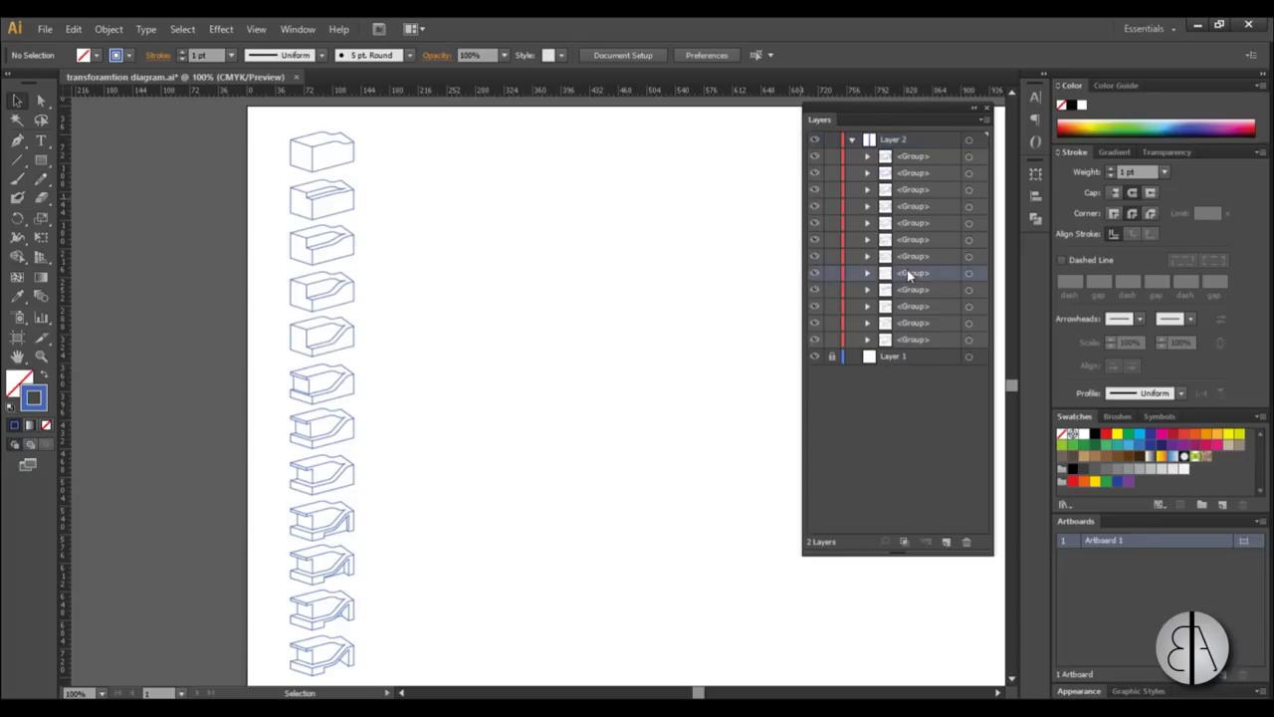
shift+click(910, 340)
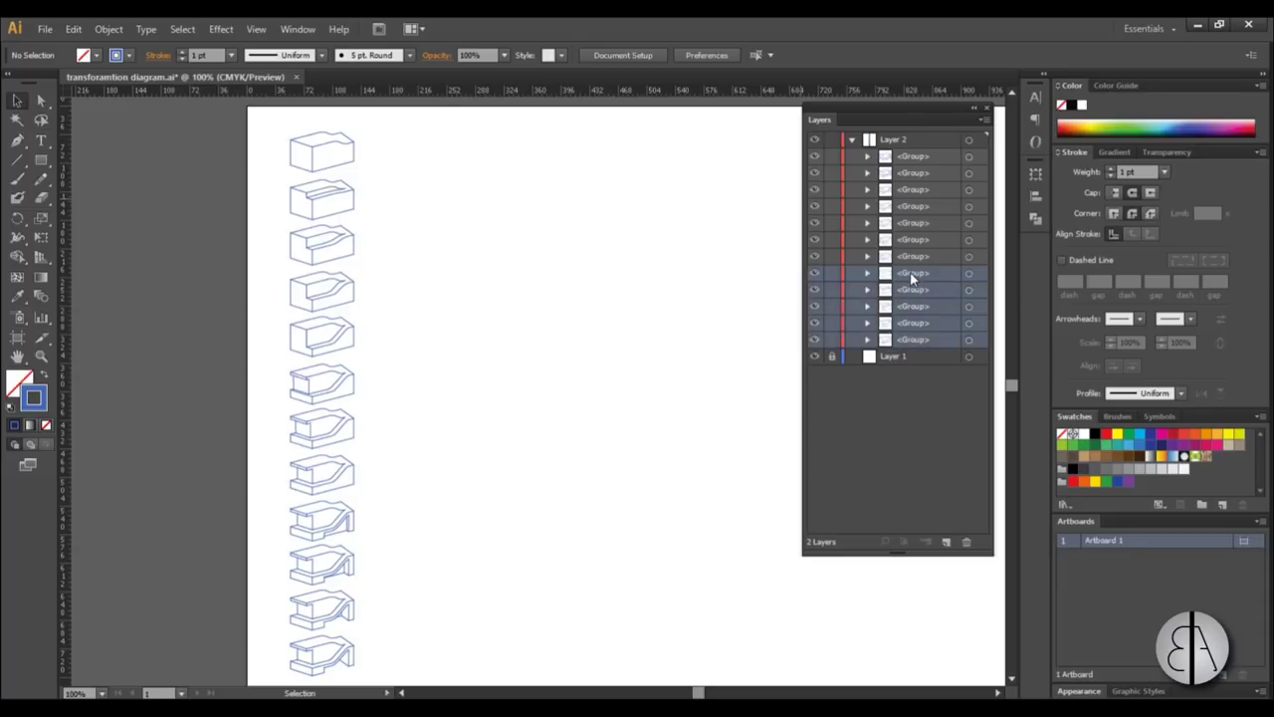
drag(910, 274, 914, 157)
click(815, 156)
click(814, 156)
click(814, 157)
click(814, 157)
click(815, 157)
click(814, 158)
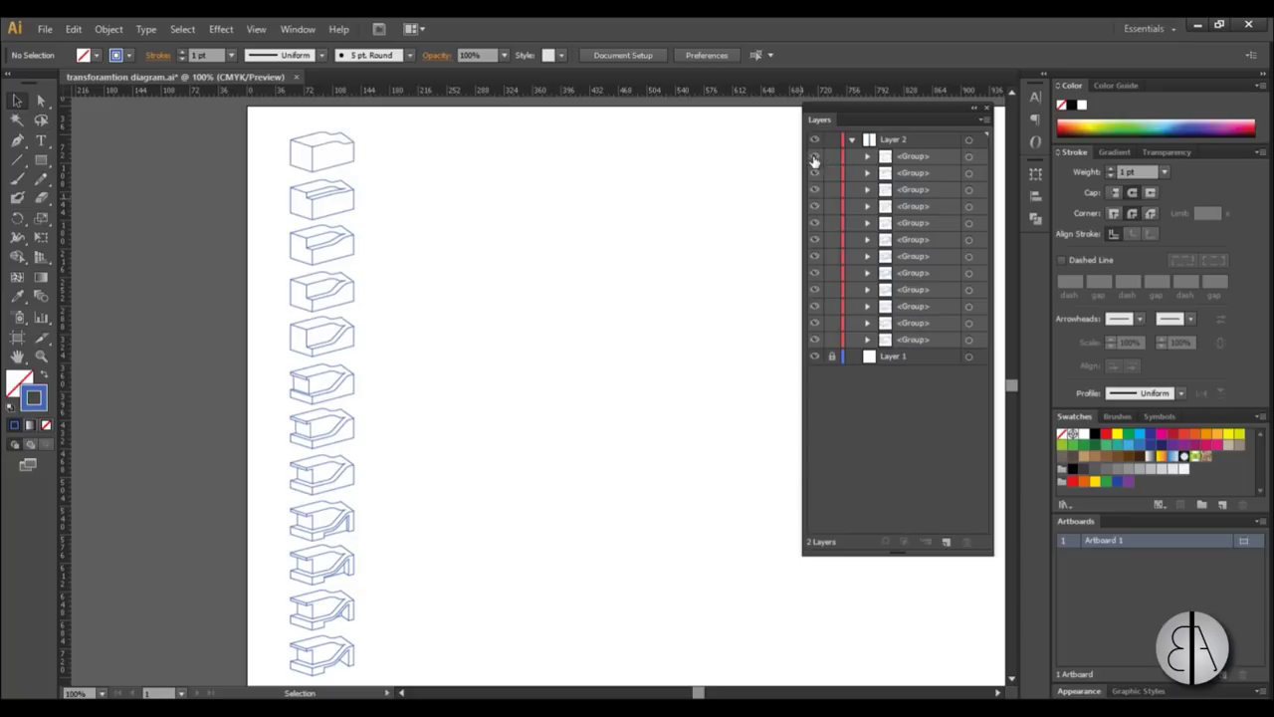
Examine which blocks the fifth to ninth groups hold by hiding and showing each one.
click(814, 226)
click(815, 226)
click(814, 226)
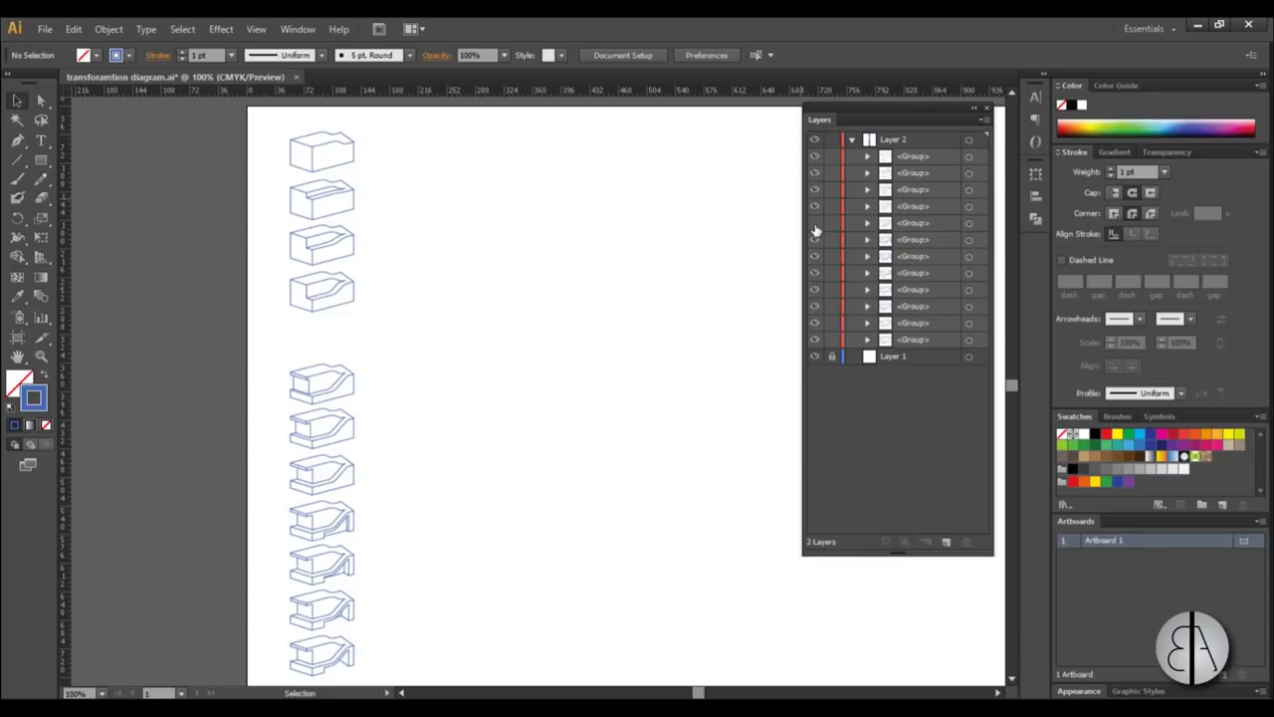
click(814, 229)
click(814, 242)
click(814, 242)
click(814, 242)
click(814, 242)
click(815, 257)
click(814, 257)
click(814, 274)
click(815, 275)
click(815, 290)
click(814, 290)
scroll(606, 305, down, 2)
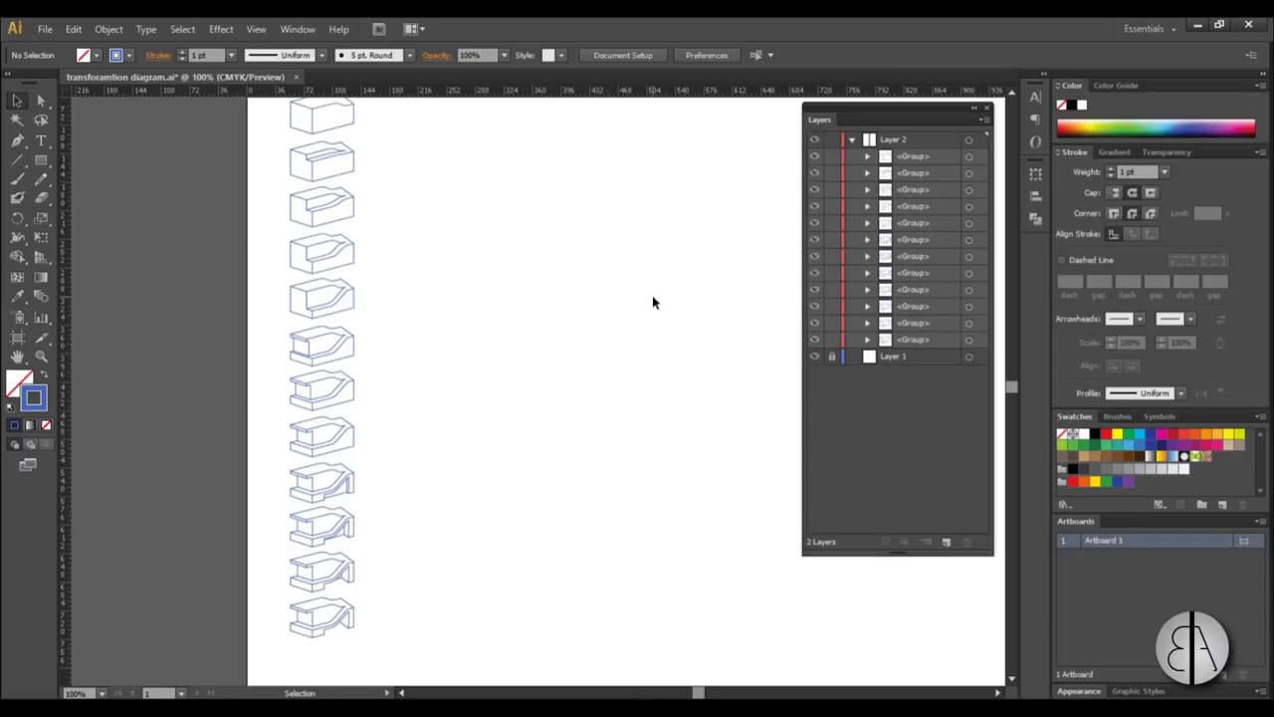
Compare the order of the fifth to tenth groups with the column of blocks by repeatedly toggling their visibility.
click(815, 274)
click(814, 273)
click(814, 257)
click(815, 290)
click(814, 257)
click(814, 290)
click(814, 290)
click(814, 290)
click(814, 307)
click(814, 306)
click(814, 289)
click(814, 290)
click(815, 290)
click(814, 290)
click(814, 240)
click(814, 240)
click(814, 223)
click(814, 240)
click(814, 240)
click(815, 223)
click(814, 240)
click(814, 240)
click(815, 306)
click(814, 306)
click(814, 290)
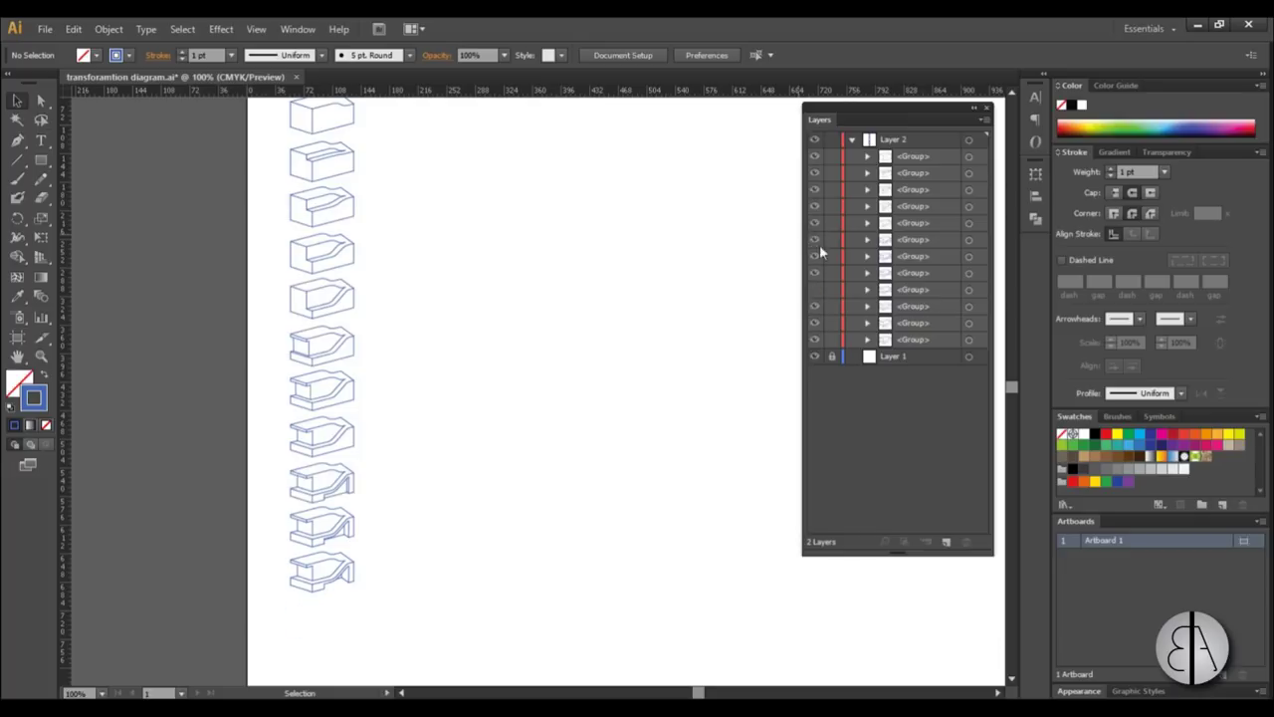
click(815, 240)
click(815, 240)
click(815, 225)
click(815, 225)
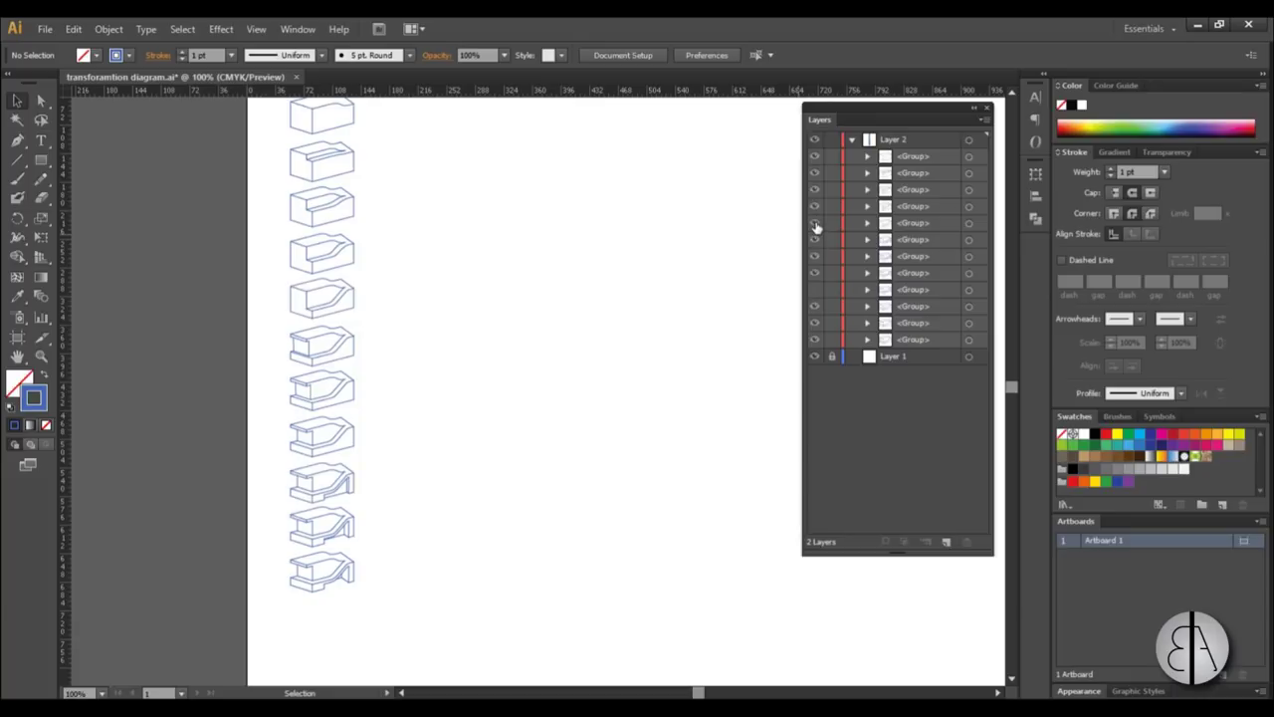
click(814, 290)
Move the fifth to tenth groups together to the bottom of Layer 2's stacking order.
click(909, 227)
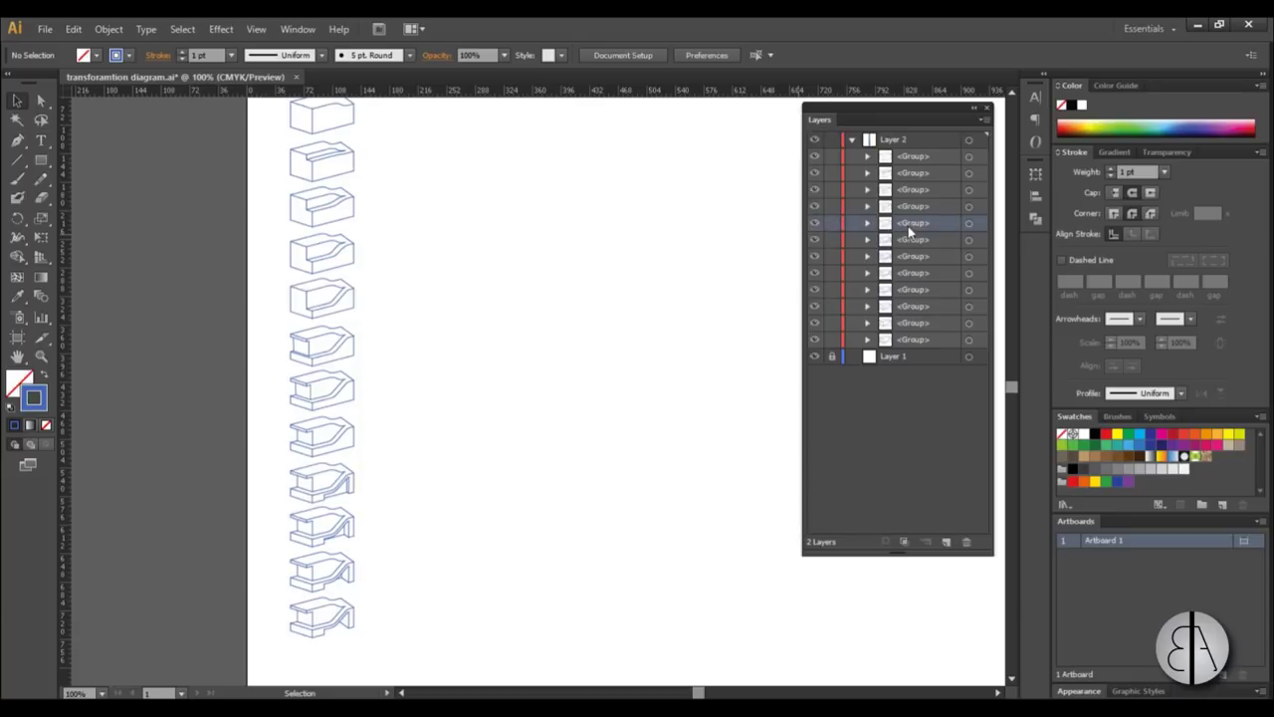
shift+click(909, 309)
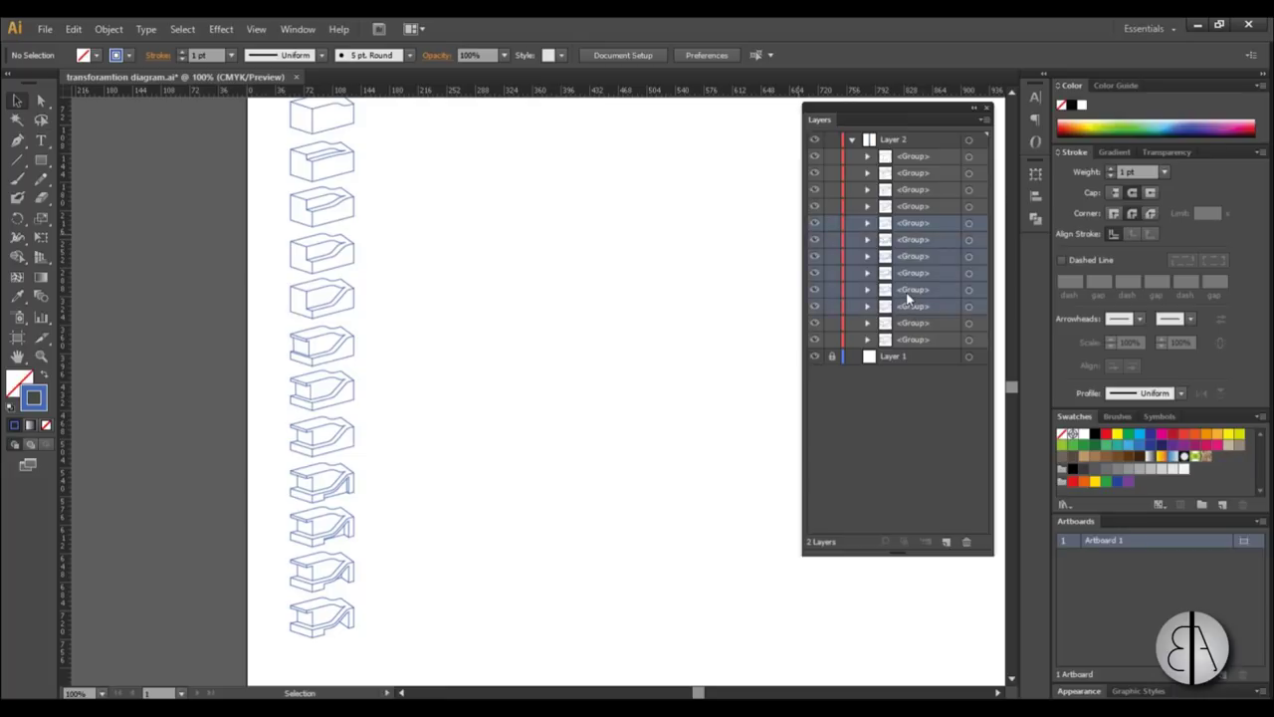
drag(907, 284, 907, 351)
Check the groups from the last up to the seventh against the block sequence by hiding and showing each one.
click(814, 340)
click(814, 339)
click(815, 322)
click(814, 323)
click(814, 306)
click(814, 305)
click(815, 288)
click(814, 289)
click(815, 273)
click(814, 273)
click(815, 273)
click(814, 273)
click(814, 256)
click(814, 256)
Move the eighth group above the seventh and toggle the visibility of both to check their order.
mouse_move(910, 273)
mouse_down()
mouse_move(912, 251)
mouse_move(895, 258)
mouse_up()
click(814, 256)
click(814, 257)
click(814, 273)
click(815, 273)
click(814, 256)
click(815, 256)
click(815, 273)
click(815, 273)
Move the eighth group up to the fifth position in Layer 2 and check the group below it.
drag(907, 267, 906, 223)
click(815, 241)
click(814, 241)
Verify the stacking order of all twelve groups in Layer 2 by toggling their visibility from the first to the last.
click(814, 157)
click(815, 156)
click(815, 172)
click(814, 172)
click(814, 189)
click(814, 189)
click(815, 206)
click(814, 206)
click(815, 223)
click(814, 223)
click(815, 240)
click(814, 240)
click(816, 256)
click(816, 255)
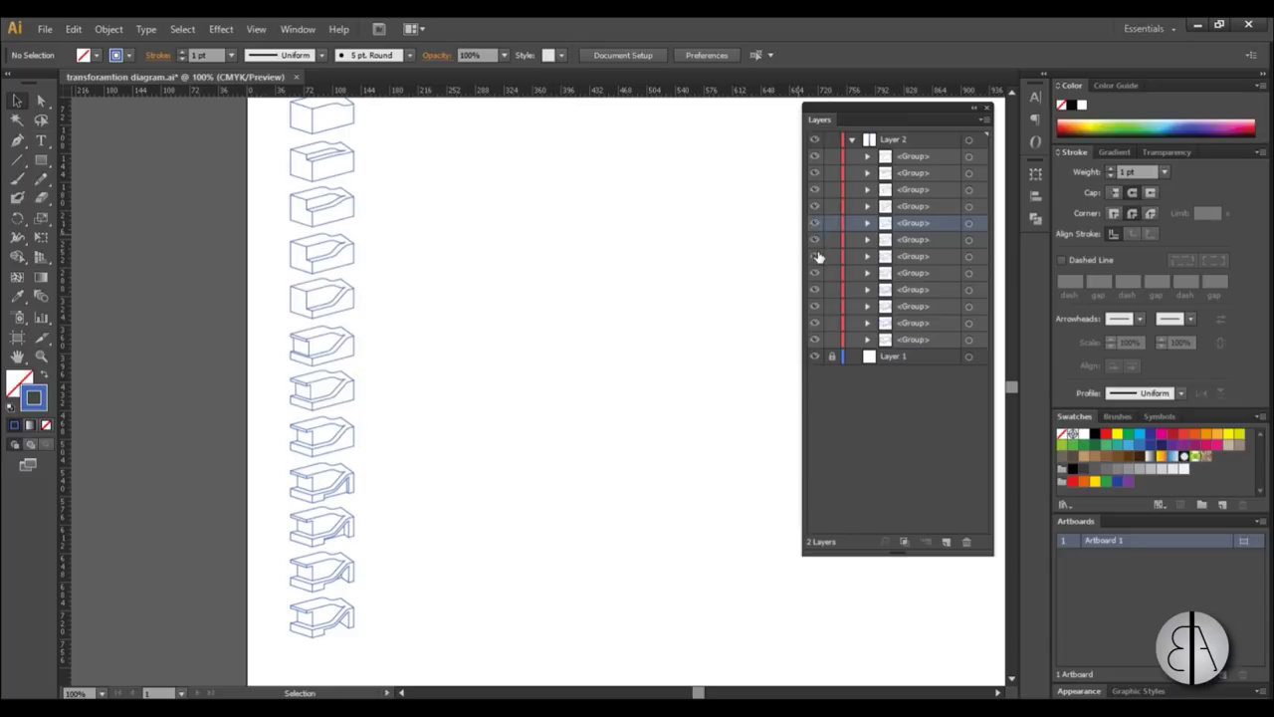
click(815, 273)
click(814, 273)
click(814, 273)
click(815, 273)
click(815, 256)
click(815, 256)
click(814, 273)
click(815, 273)
click(815, 323)
click(815, 323)
click(814, 306)
click(815, 305)
click(814, 339)
click(814, 340)
Move the first block in the column straight down onto the second block.
key(ctrl+minus)
key(ctrl+minus)
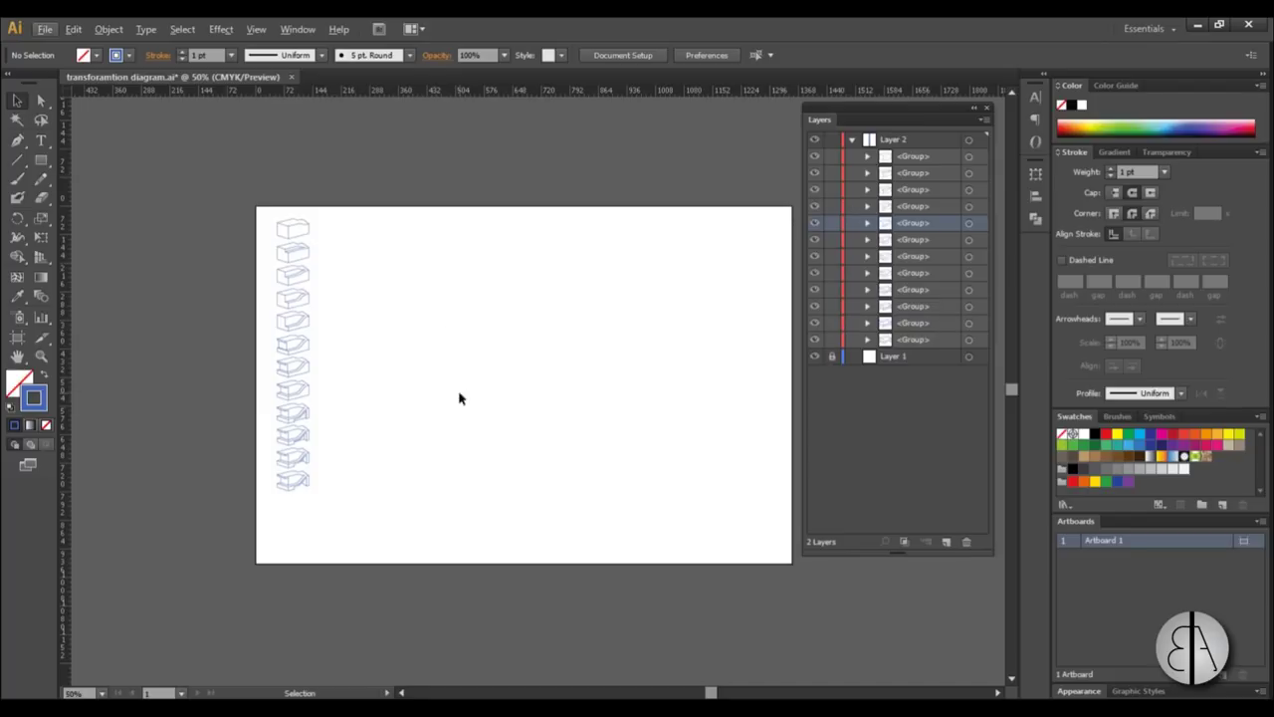
scroll(299, 239, up, 4)
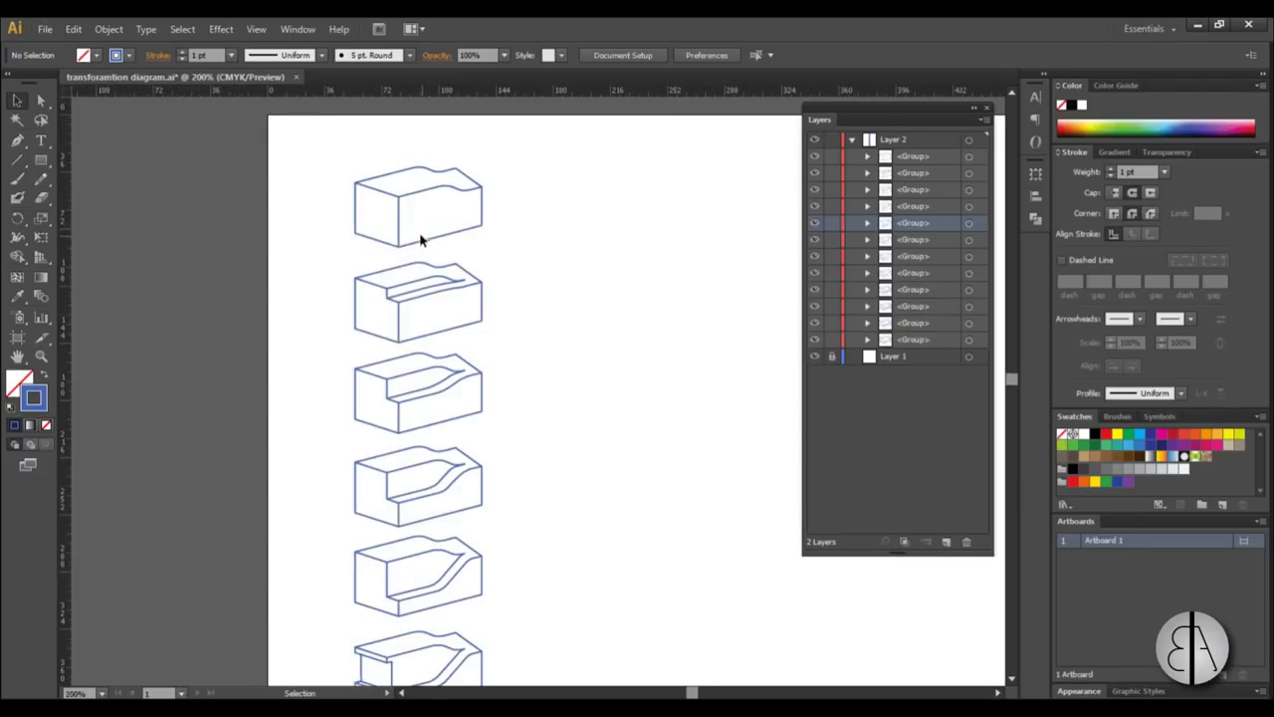
scroll(422, 240, up, 2)
drag(427, 250, 418, 441)
scroll(443, 347, down, 2)
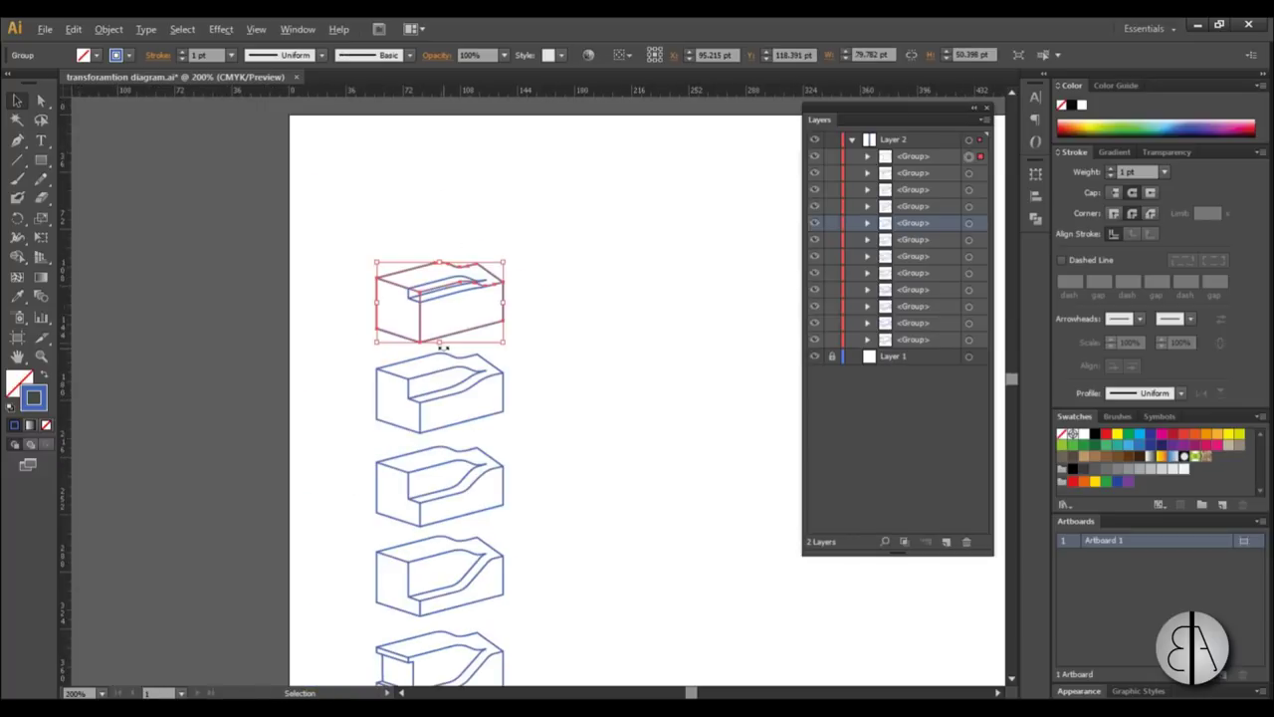
Move the two overlaid blocks together down onto the third block and nudge them down to align their base corners.
scroll(445, 348, up, 2)
click(526, 320)
click(412, 242)
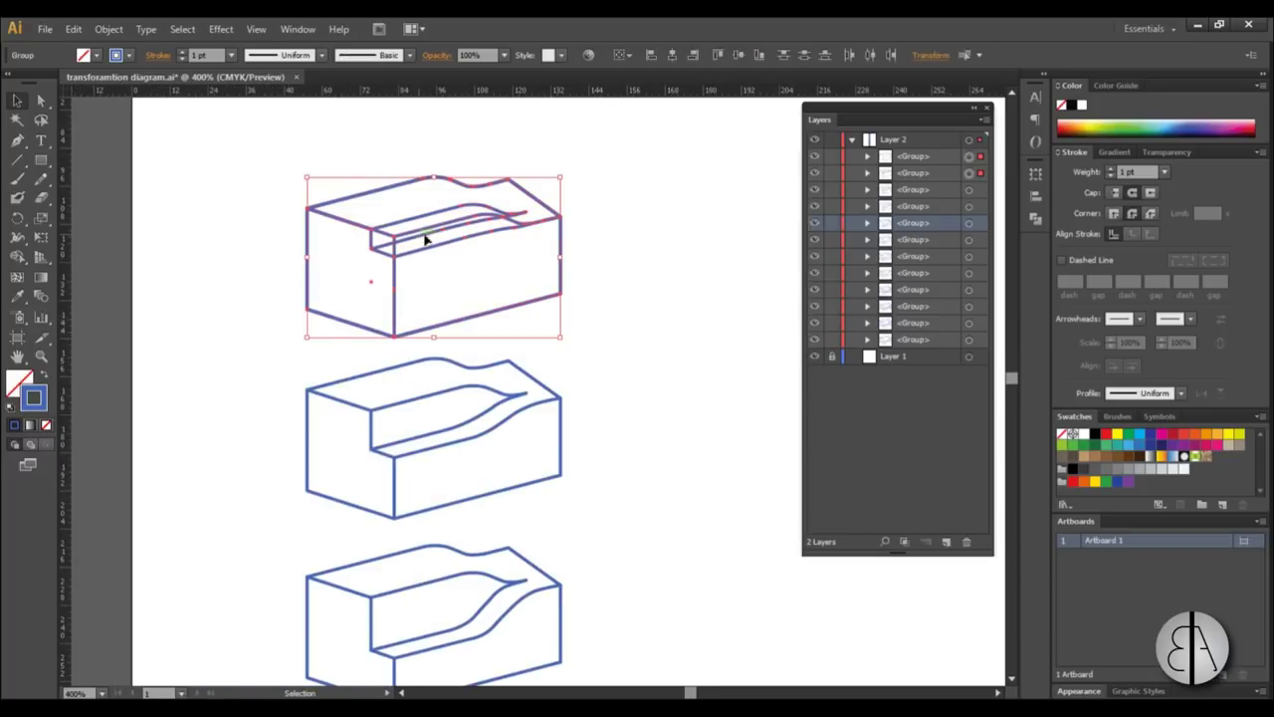
drag(492, 315, 483, 492)
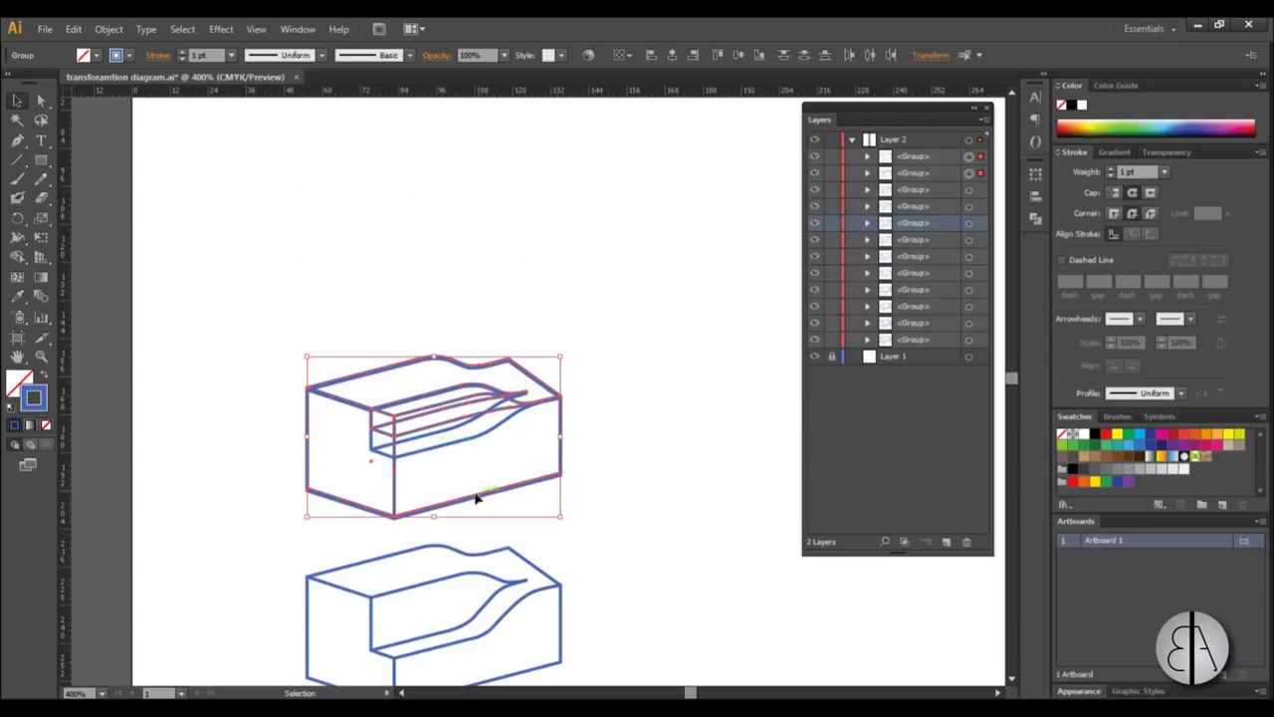
scroll(405, 529, up, 4)
key(alt+f)
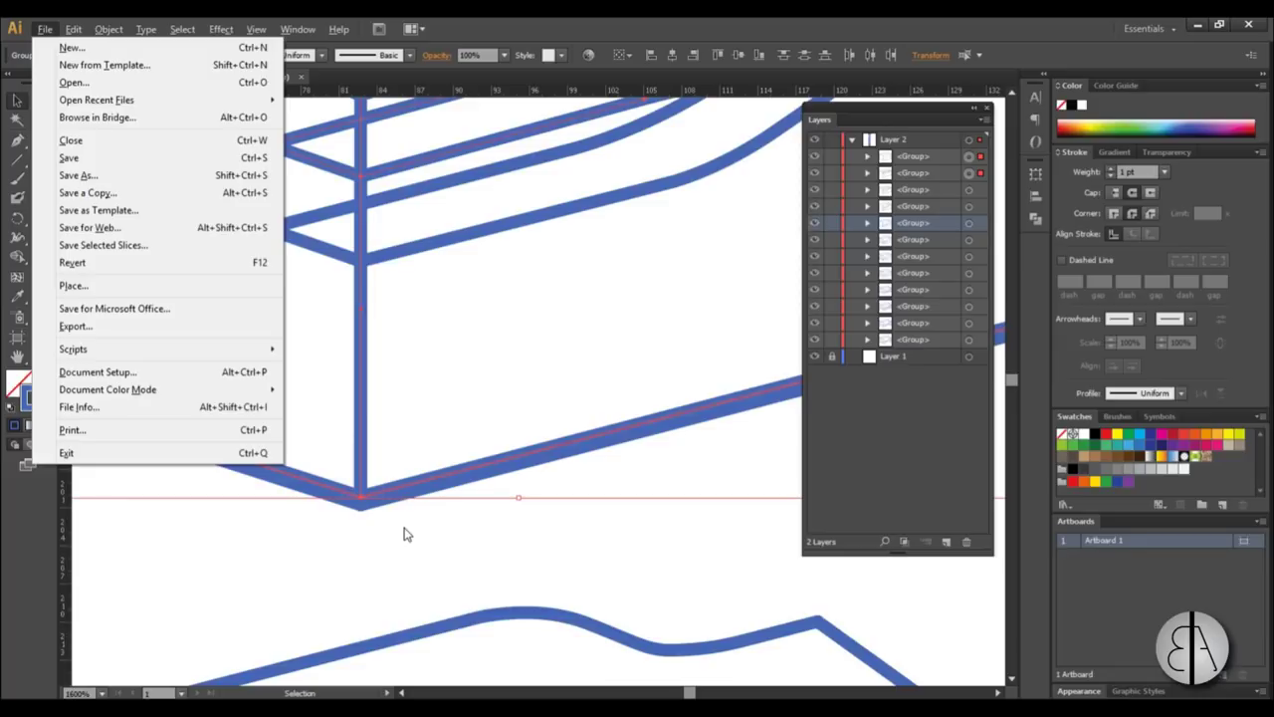
key(Escape)
key(Down)
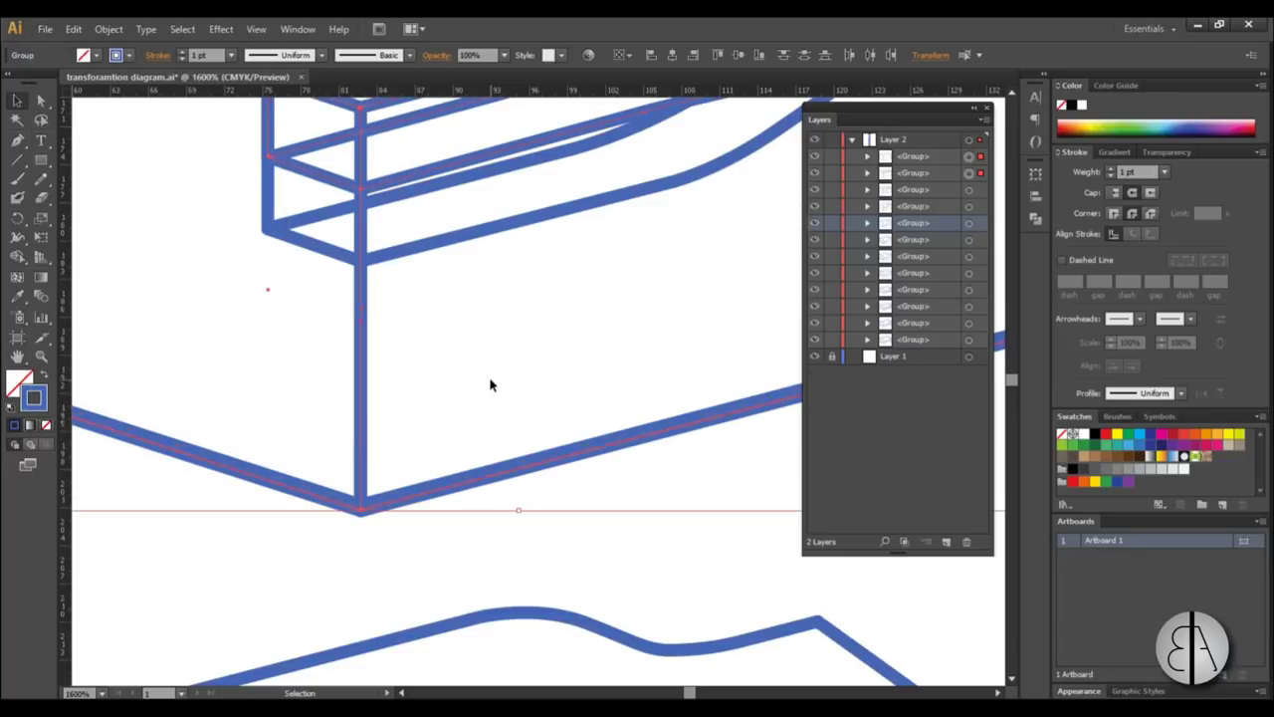
Move the three overlaid blocks together down onto the fourth block and align their base corners.
scroll(510, 386, down, 4)
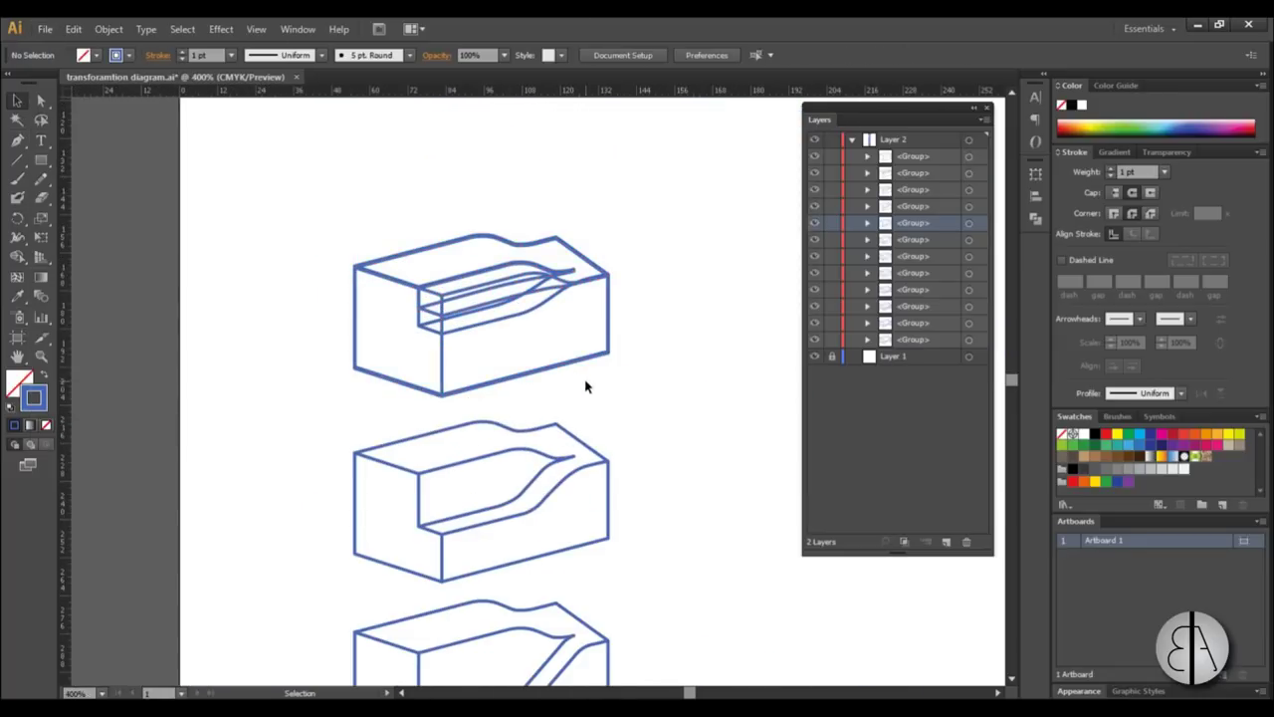
scroll(458, 430, down, 1)
scroll(434, 563, up, 2)
drag(528, 227, 515, 511)
scroll(457, 545, up, 3)
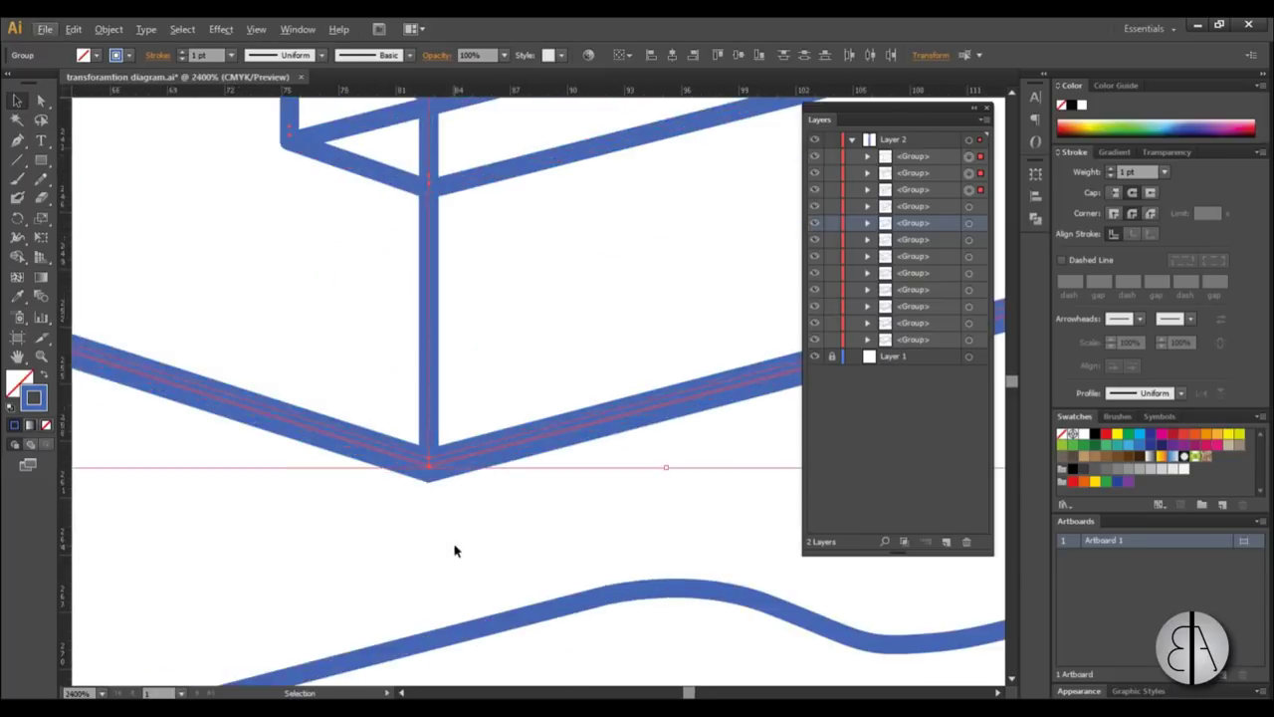
Move the four overlaid blocks together down onto the fifth block in the column.
scroll(464, 412, down, 3)
drag(527, 319, 507, 464)
scroll(391, 519, up, 2)
key(alt+f)
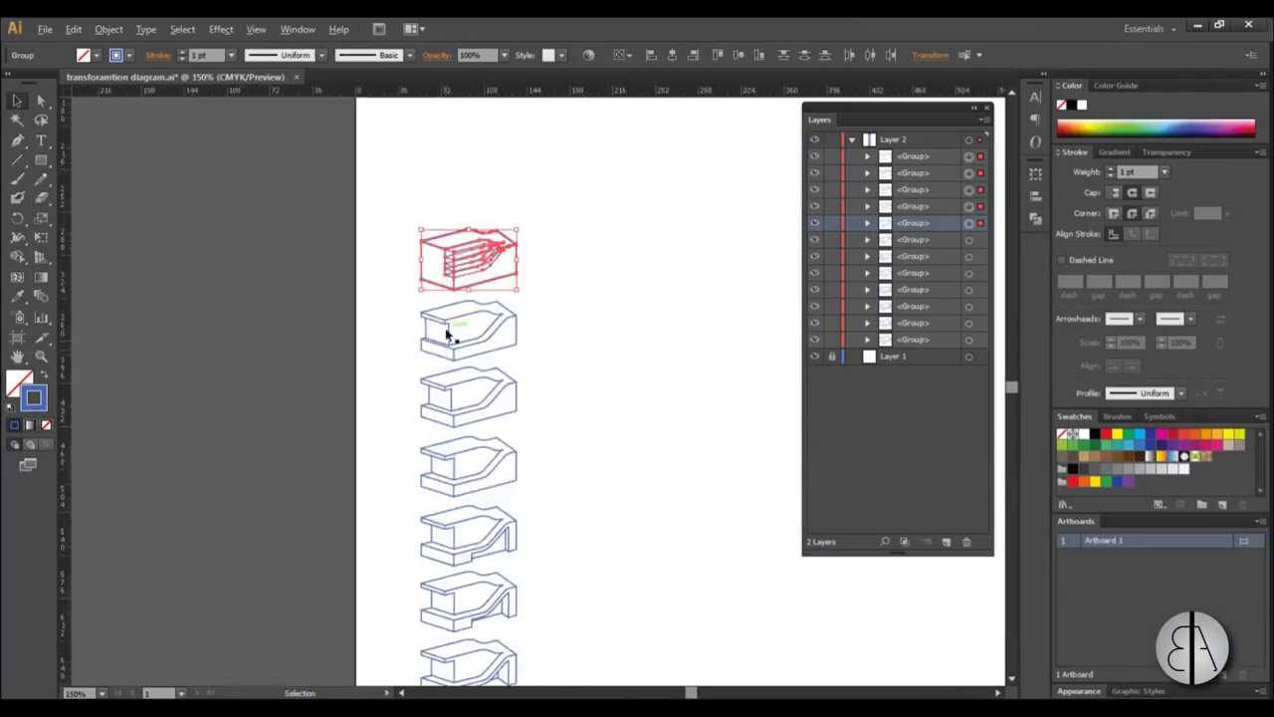
Move the growing stack of overlaid blocks down onto the sixth, seventh and eighth blocks, aligning the base corners each time.
scroll(588, 299, down, 2)
drag(588, 299, 541, 541)
scroll(515, 345, up, 3)
scroll(515, 345, down, 3)
drag(515, 345, 499, 503)
scroll(422, 588, up, 2)
scroll(461, 157, down, 5)
click(74, 29)
click(88, 46)
scroll(447, 242, up, 2)
scroll(441, 432, up, 3)
scroll(435, 521, up, 3)
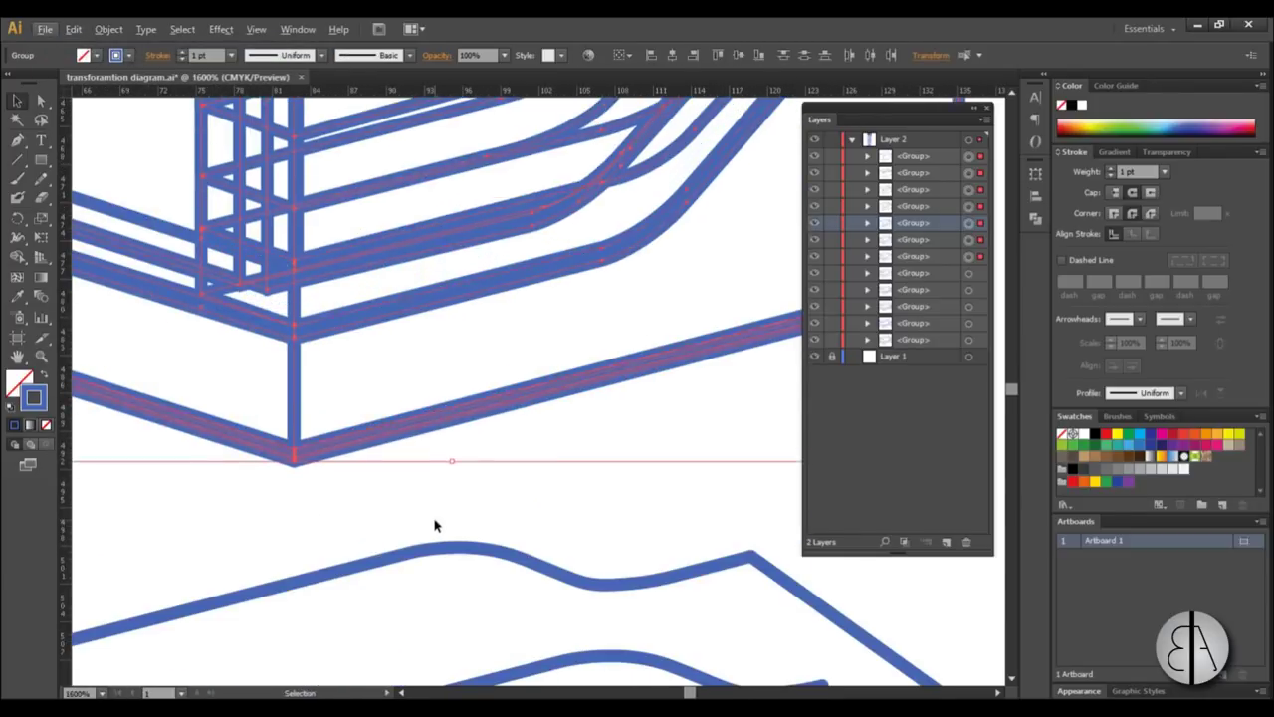
Continue moving the stack down onto the four remaining blocks until all twelve overlap at the base of the column.
scroll(540, 278, down, 3)
drag(541, 277, 486, 440)
scroll(441, 421, up, 5)
scroll(501, 421, down, 5)
scroll(541, 497, up, 2)
scroll(518, 299, down, 2)
scroll(443, 463, up, 3)
scroll(456, 348, up, 1)
drag(456, 349, 469, 632)
click(339, 447)
scroll(338, 447, down, 6)
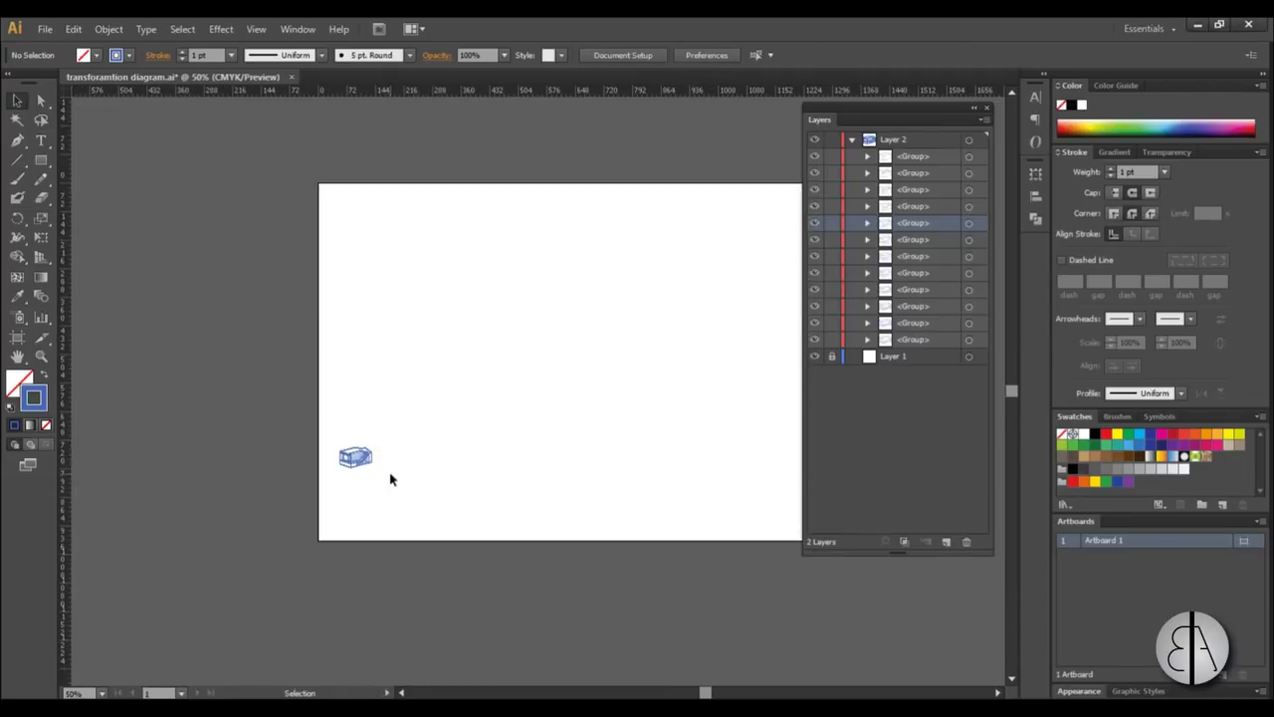
Enlarge the twelve overlaid blocks together and position them in the middle of the artboard so they nearly fill it.
drag(392, 478, 536, 520)
scroll(233, 464, down, 1)
drag(468, 454, 498, 428)
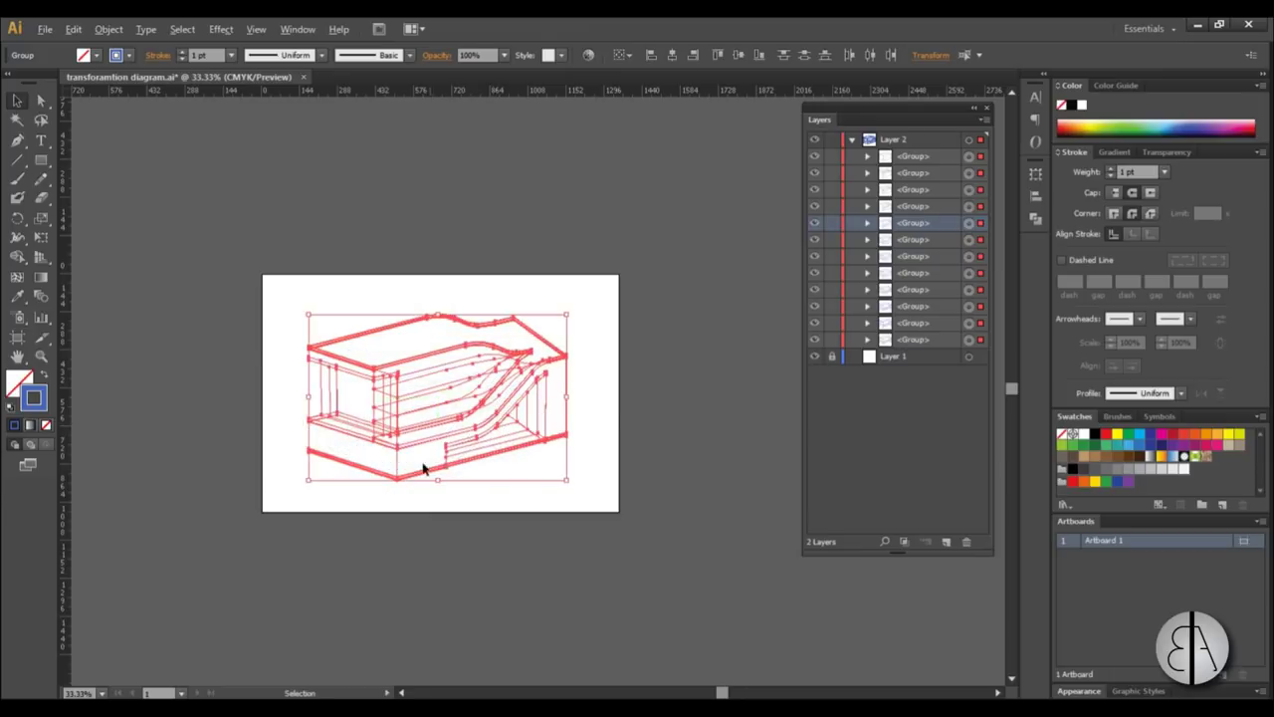
key(ctrl+equal)
key(ctrl+equal)
click(501, 522)
Set the stroke weight of all twelve overlaid blocks to 6 pt.
scroll(488, 324, down, 1)
scroll(498, 288, up, 1)
scroll(497, 294, down, 1)
drag(270, 231, 692, 498)
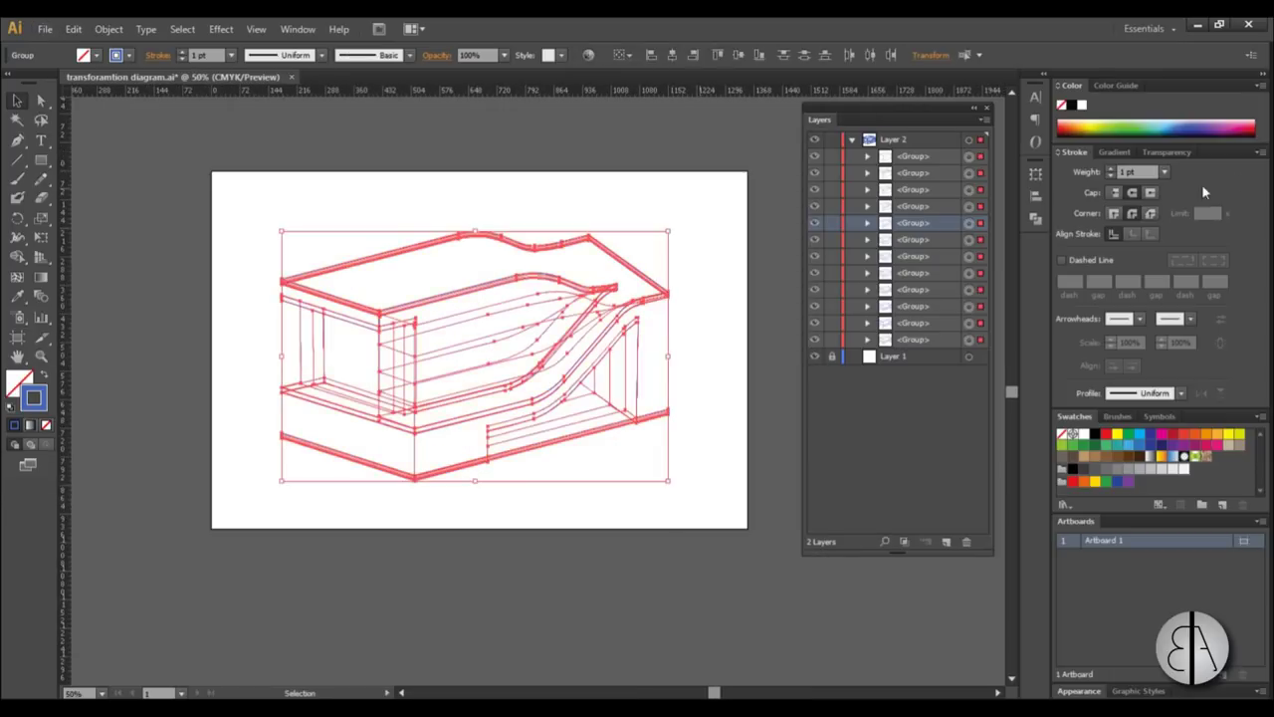
click(1166, 173)
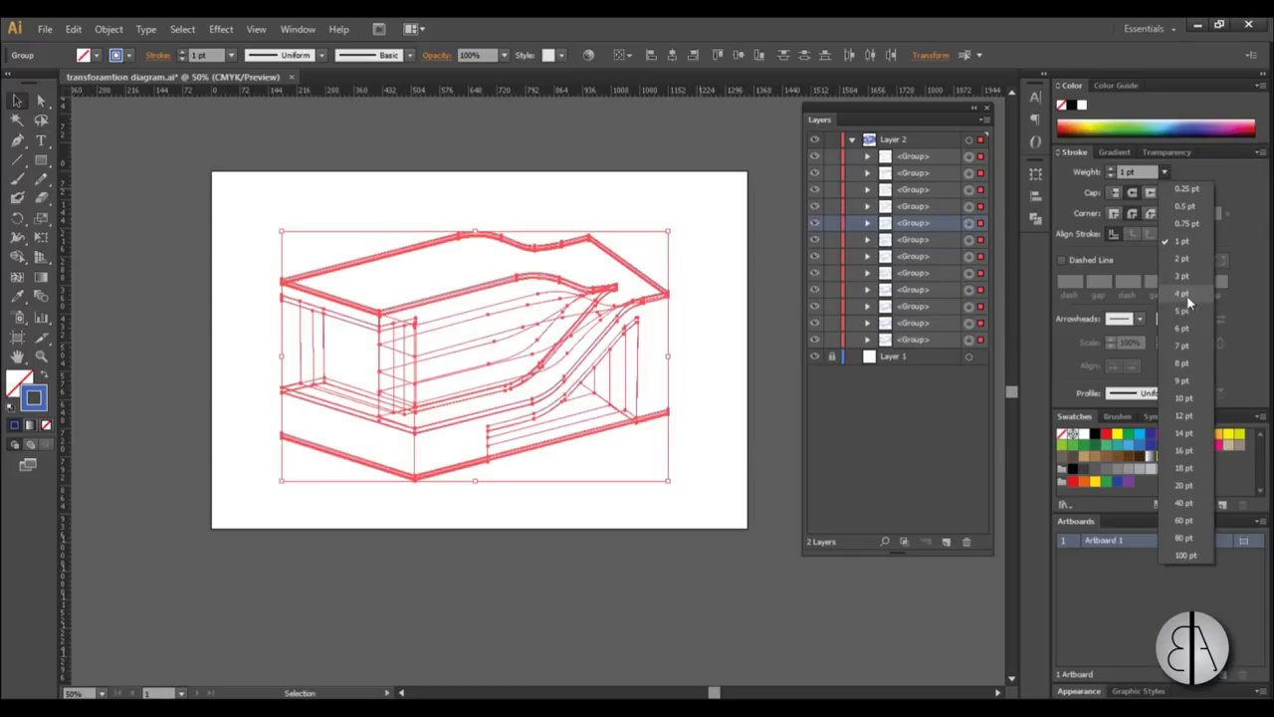
click(1185, 328)
click(560, 512)
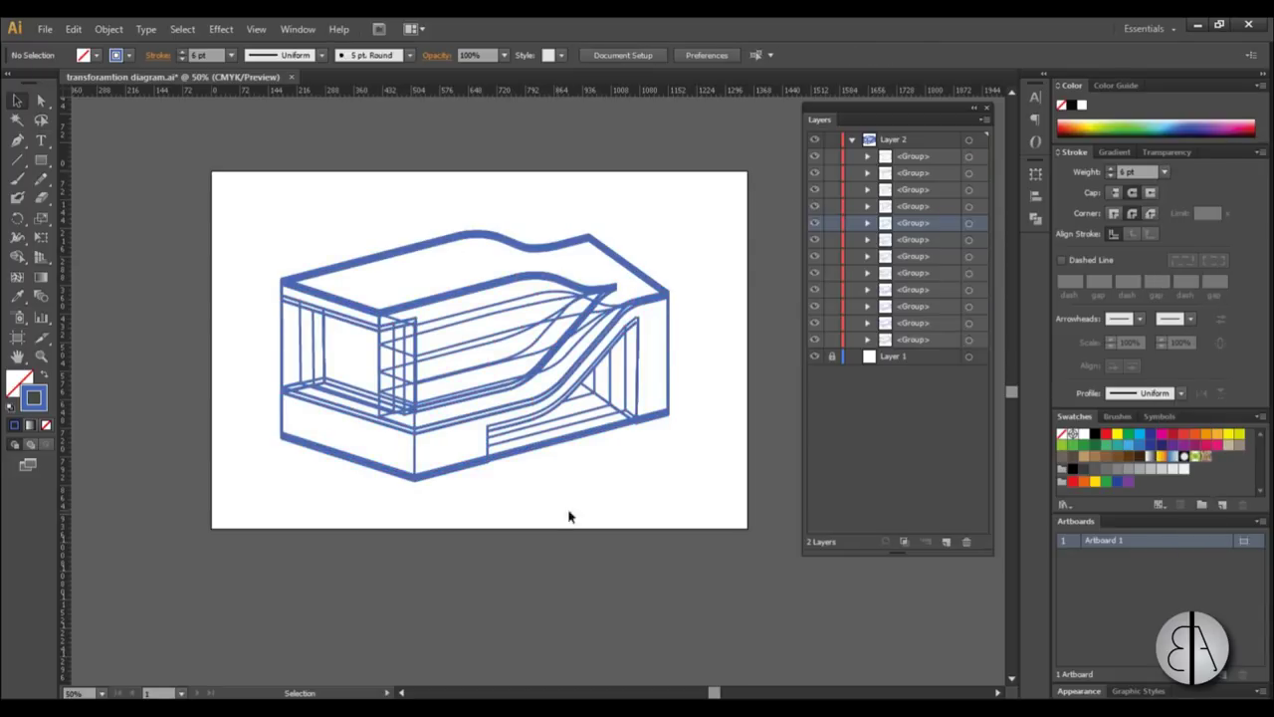
Hide the second to eighth groups in Layer 2, keeping the first one visible.
scroll(620, 421, up, 3)
scroll(591, 447, down, 3)
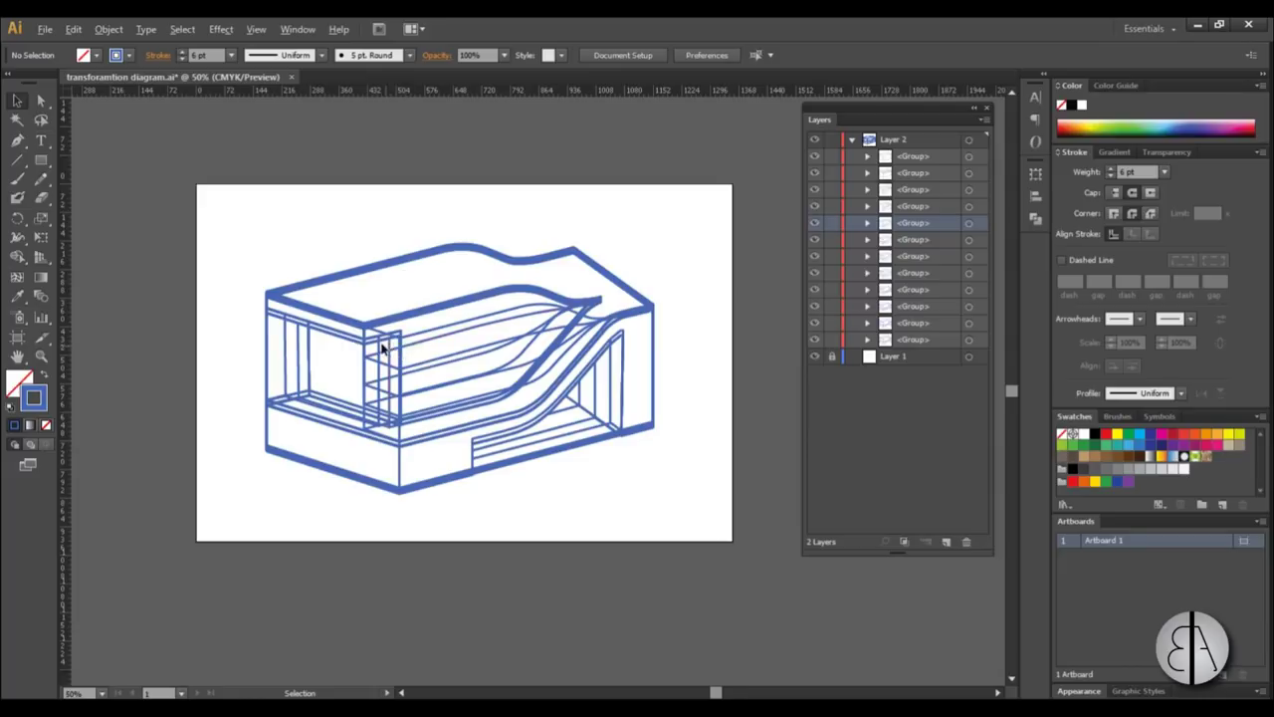
scroll(384, 345, up, 1)
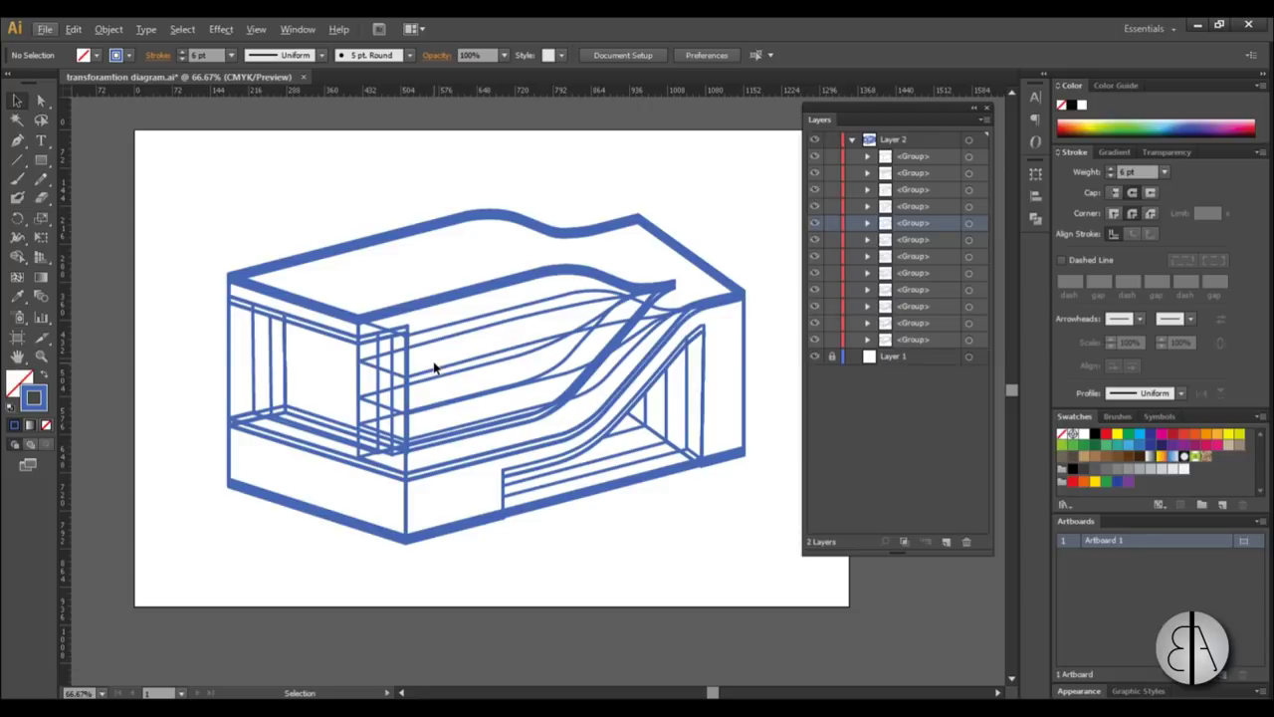
scroll(472, 361, down, 1)
scroll(438, 301, up, 1)
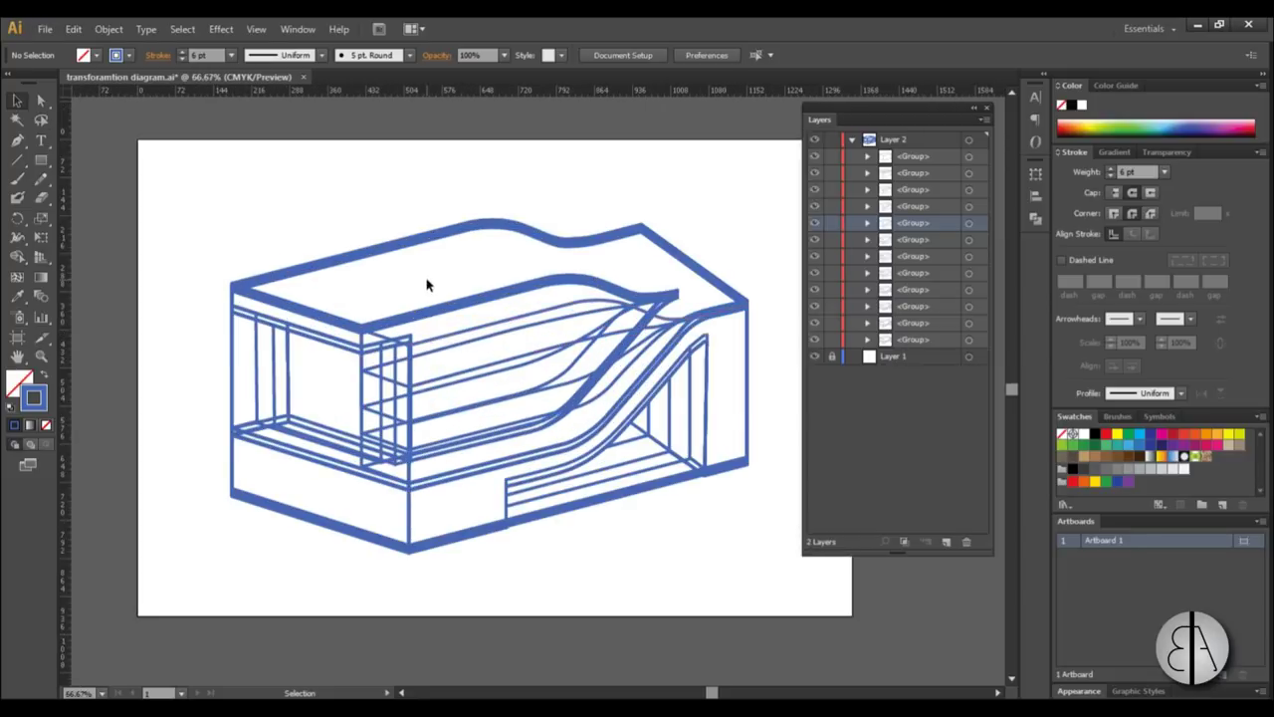
click(815, 172)
click(815, 189)
click(815, 206)
click(816, 223)
click(816, 240)
click(815, 256)
click(815, 272)
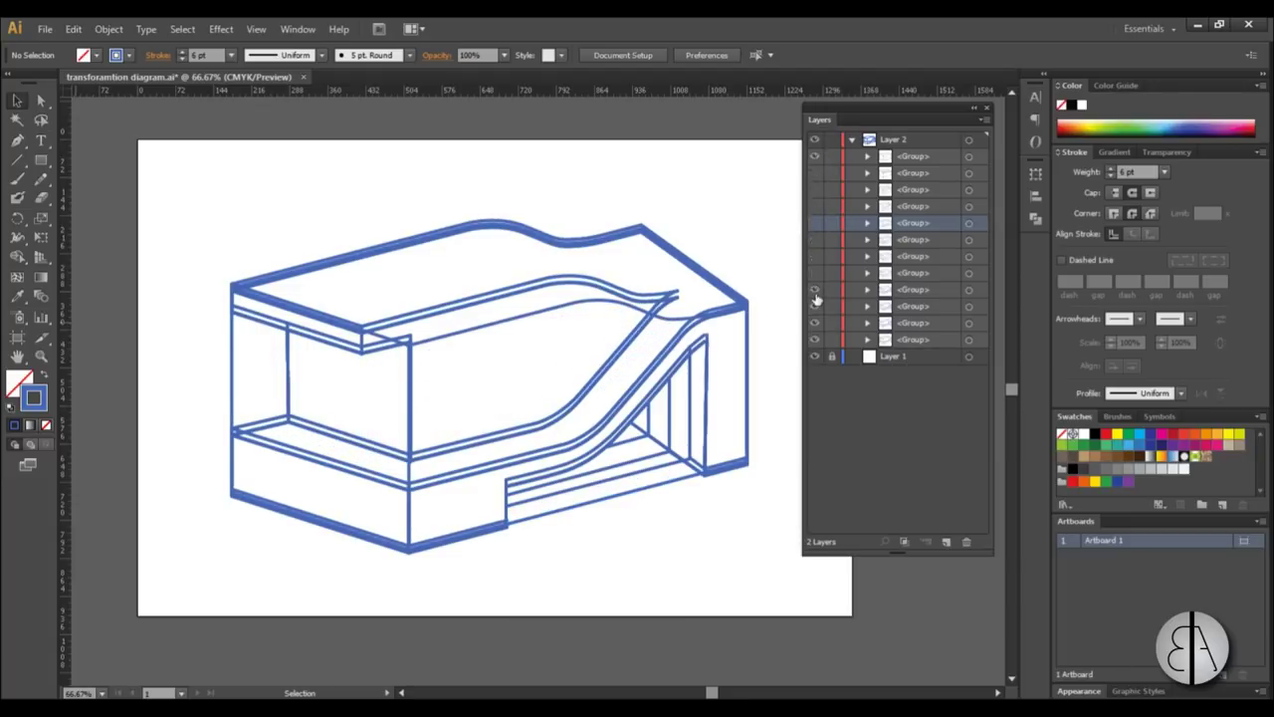
Hide the ninth to twelfth groups in Layer 2 so only the first frame is shown.
click(919, 289)
shift+click(912, 341)
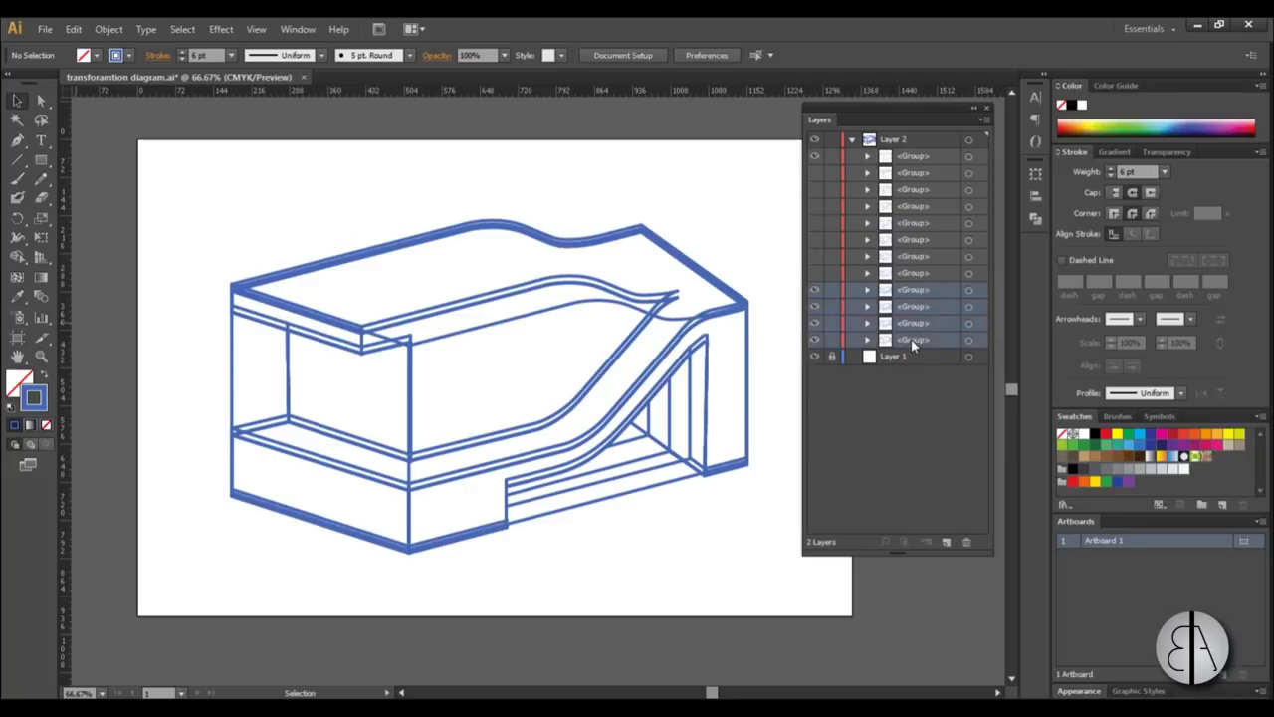
click(815, 340)
click(815, 322)
click(815, 306)
click(815, 289)
click(881, 425)
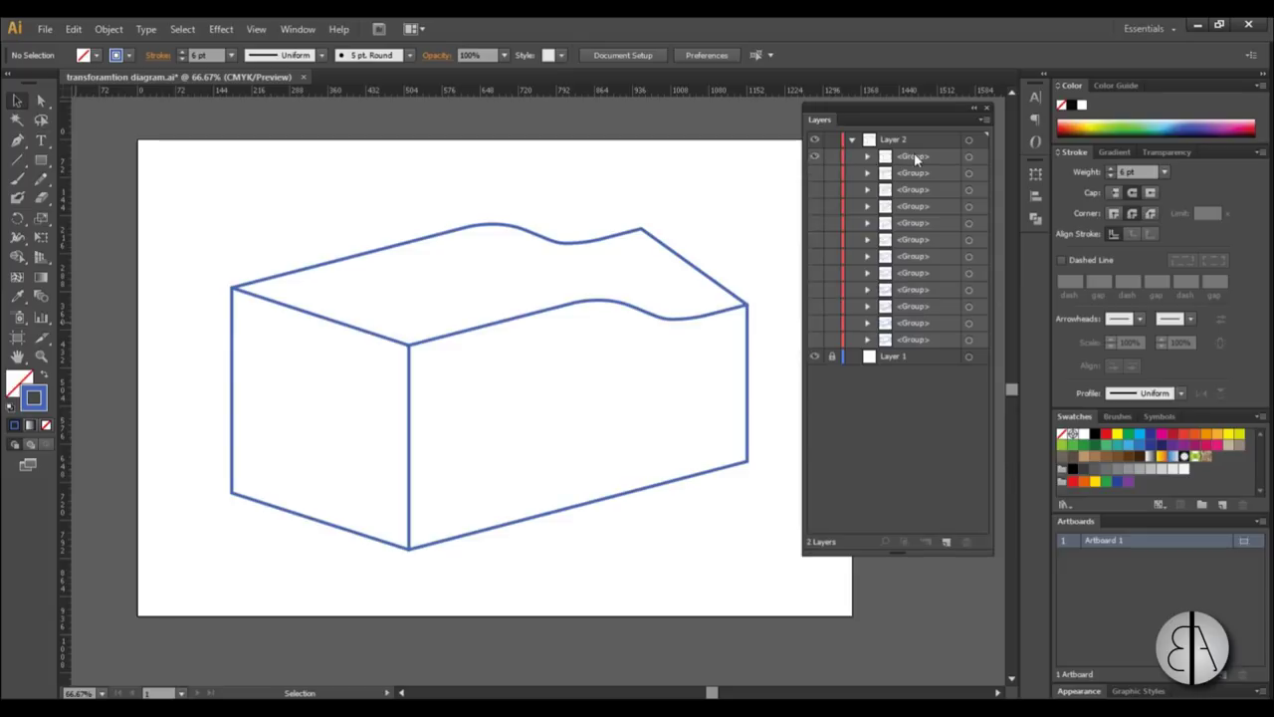
Save the first frame on the Desktop as 1 in Adobe Illustrator (*.AI) format with the Illustrator CS6 options.
click(45, 28)
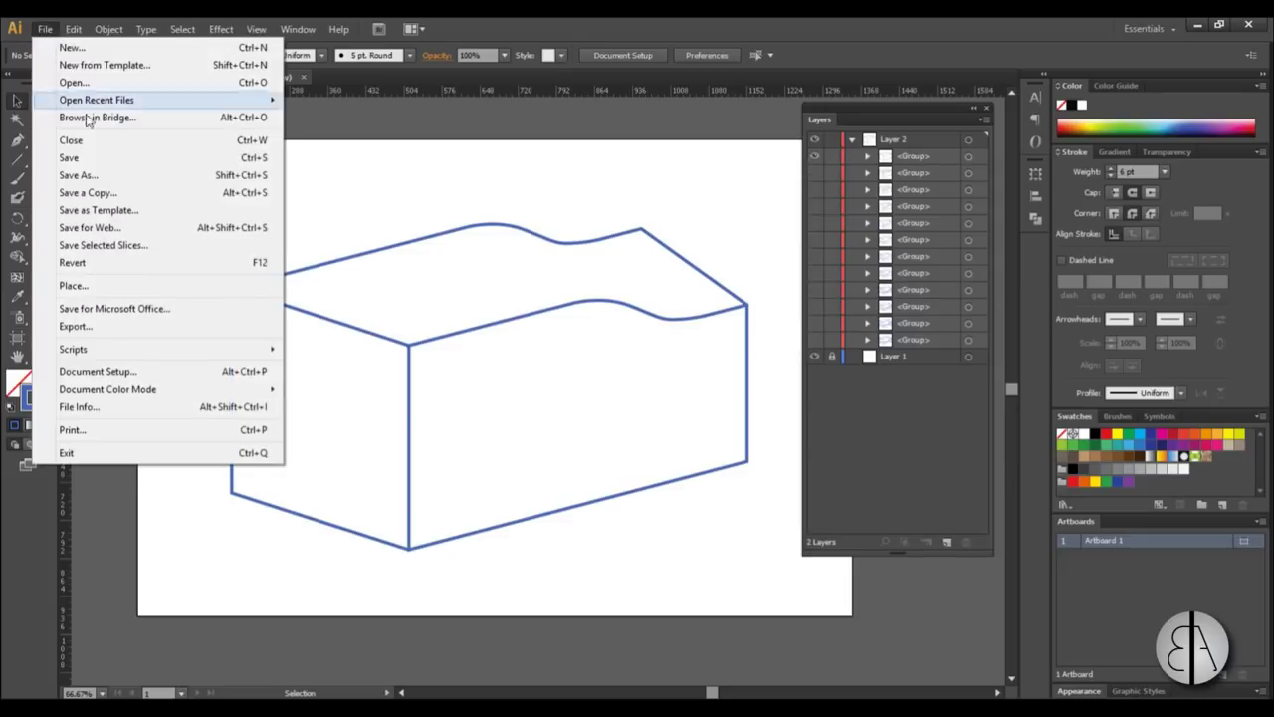
click(88, 176)
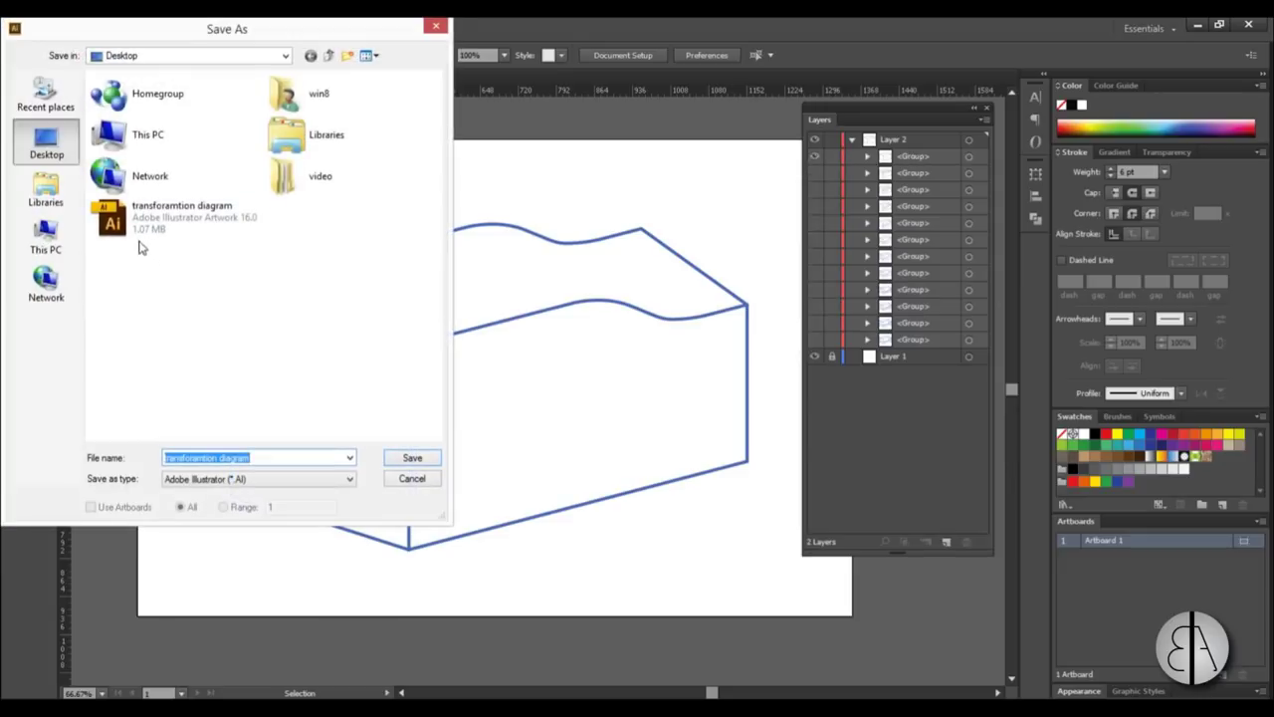
text(1)
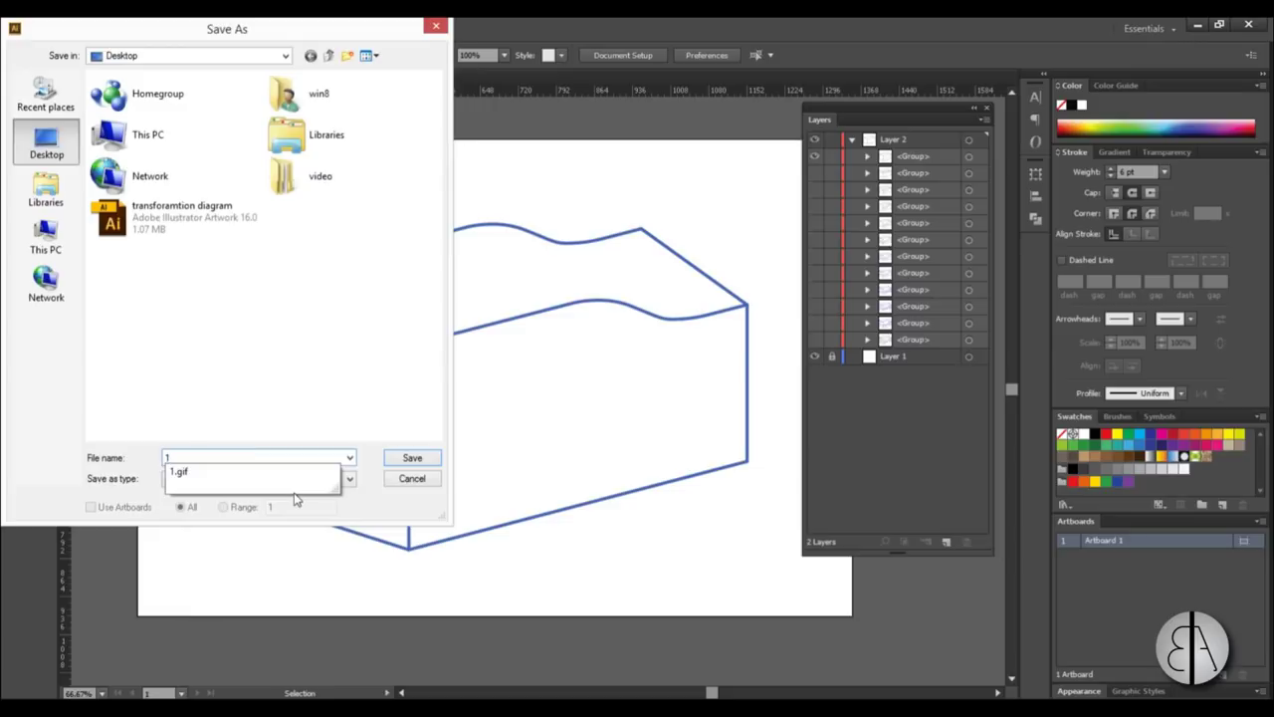
click(374, 503)
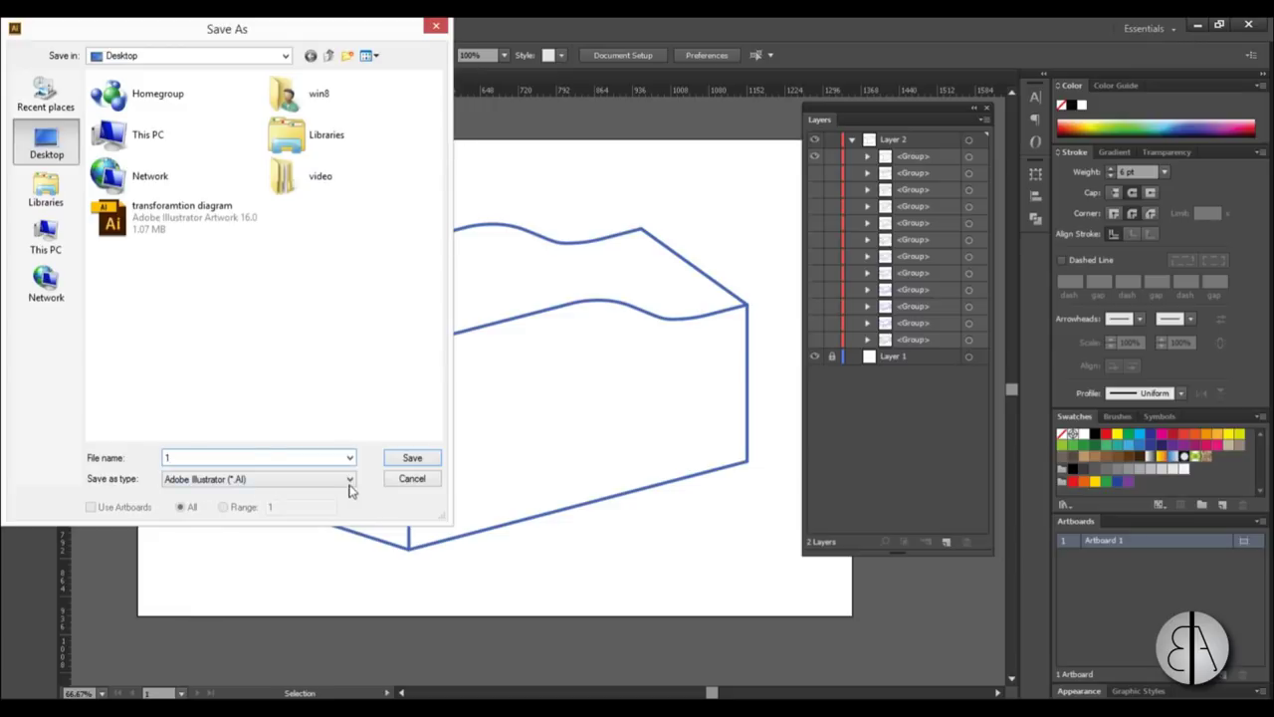
click(410, 461)
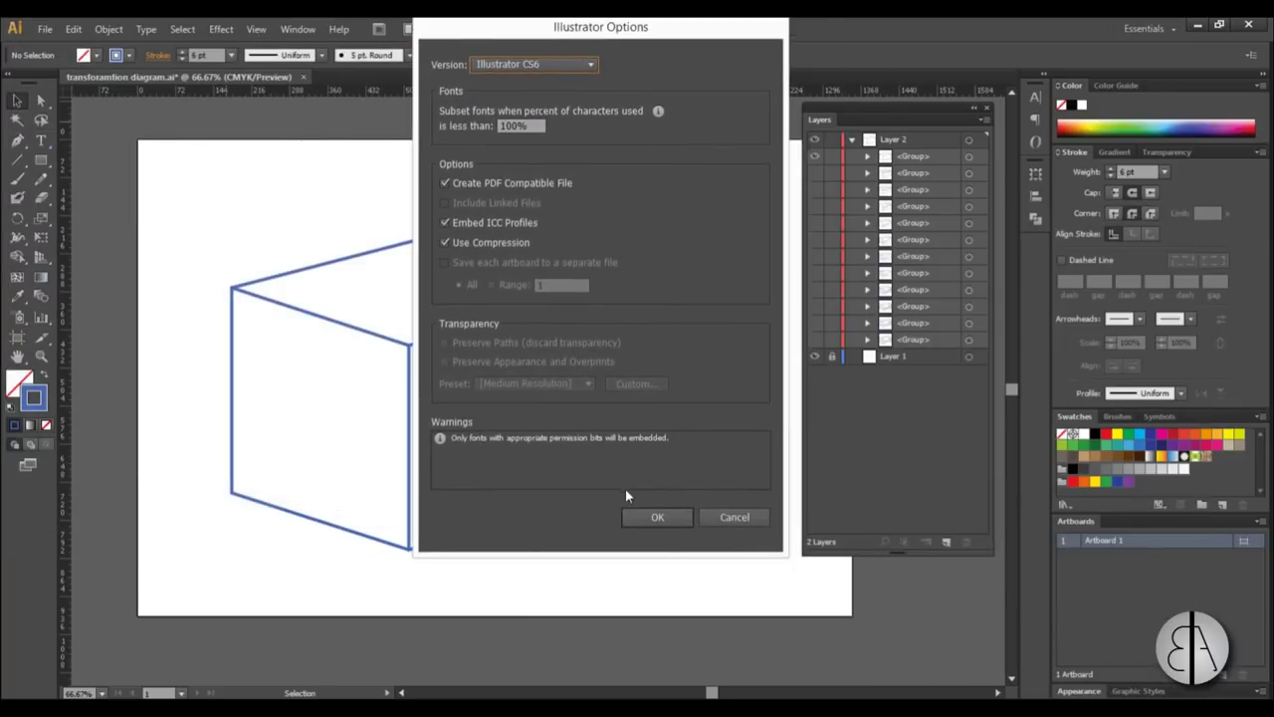
click(654, 515)
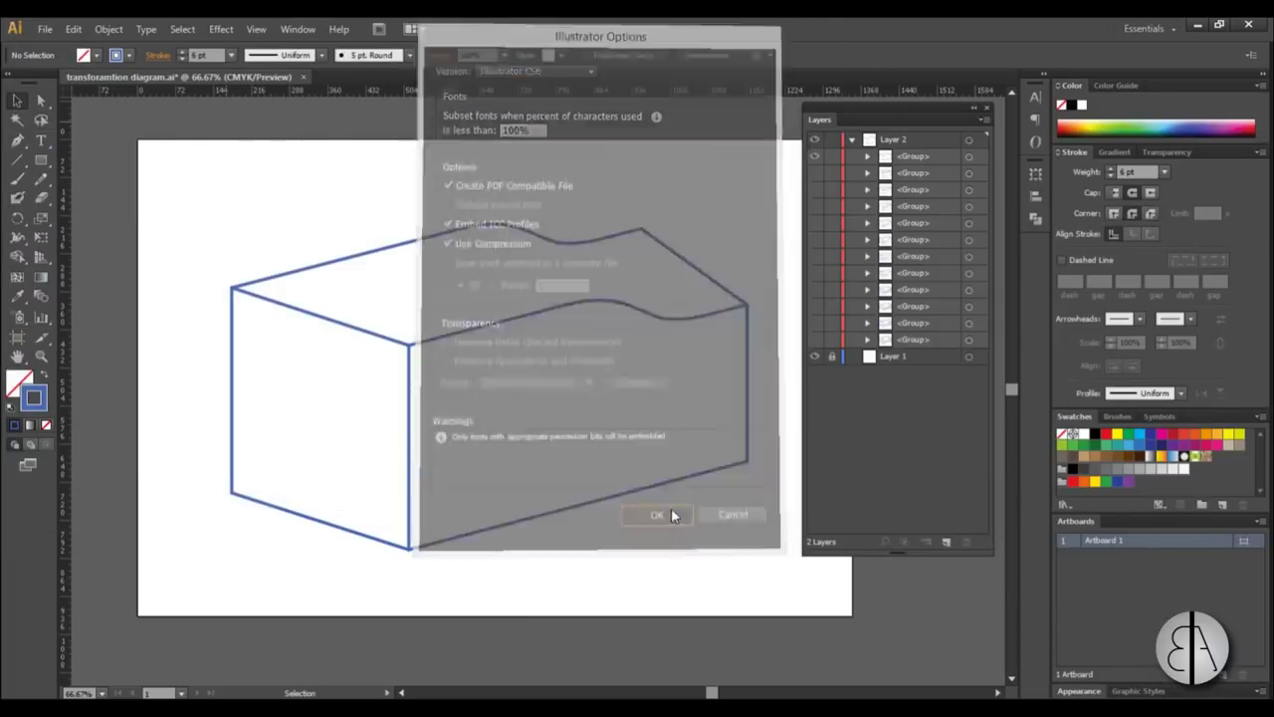
Show only the second group of Layer 2 and save that frame as a new Illustrator file named 2.
click(814, 156)
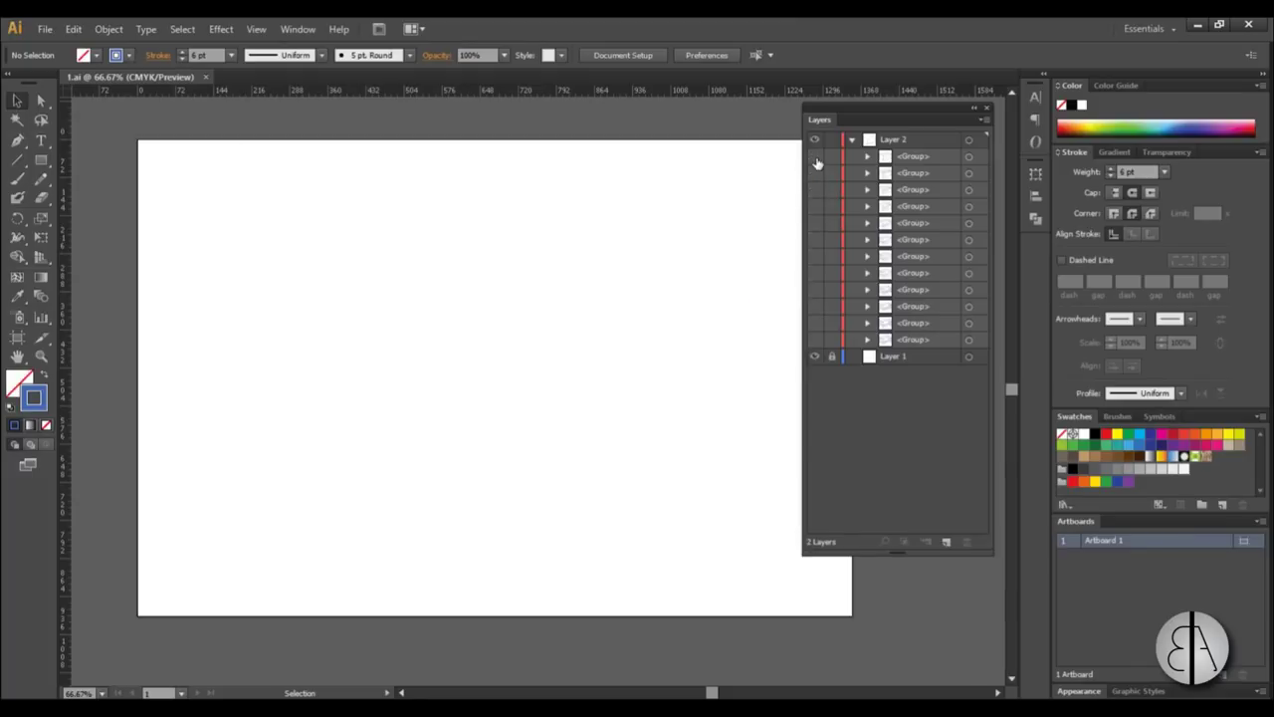
click(815, 173)
click(45, 29)
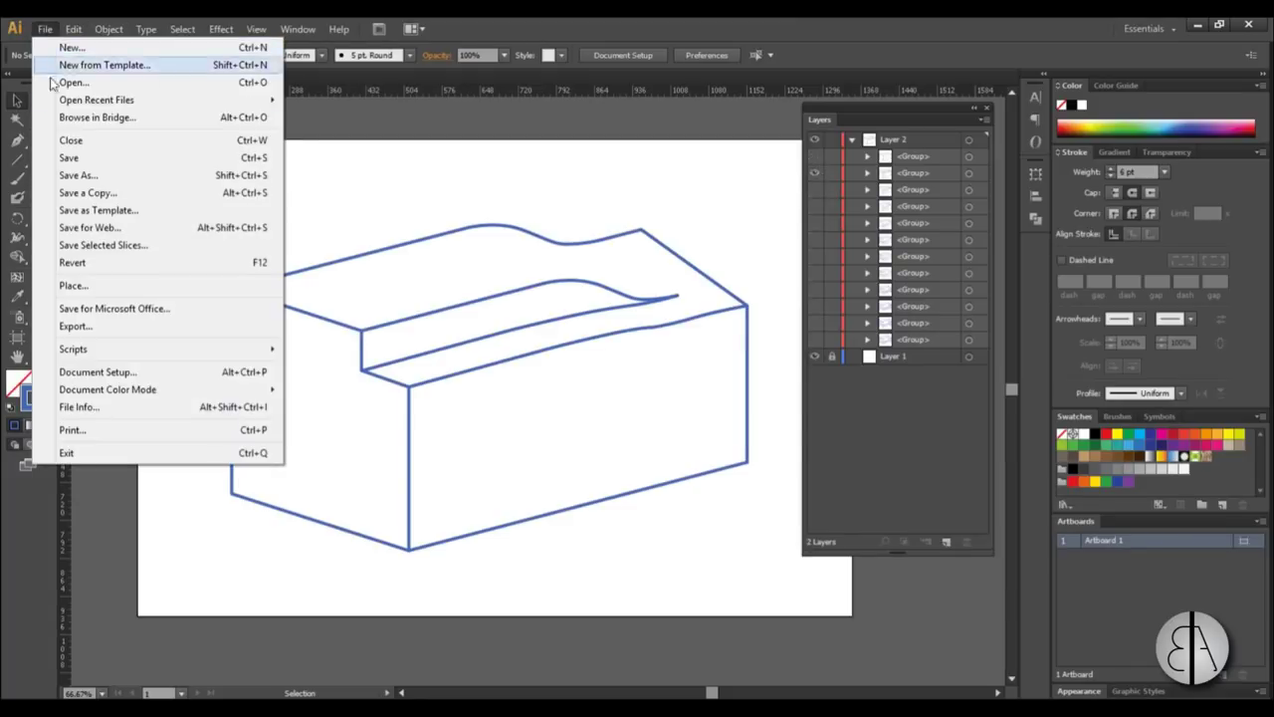
click(72, 173)
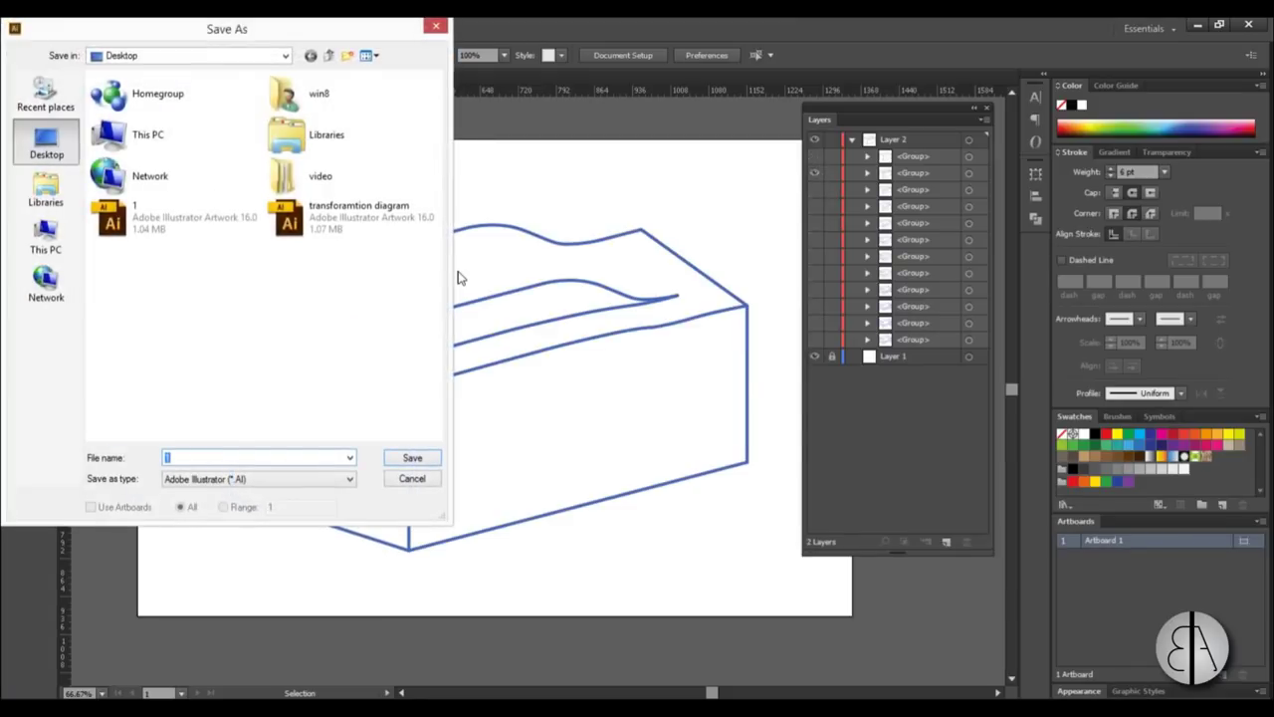
click(412, 457)
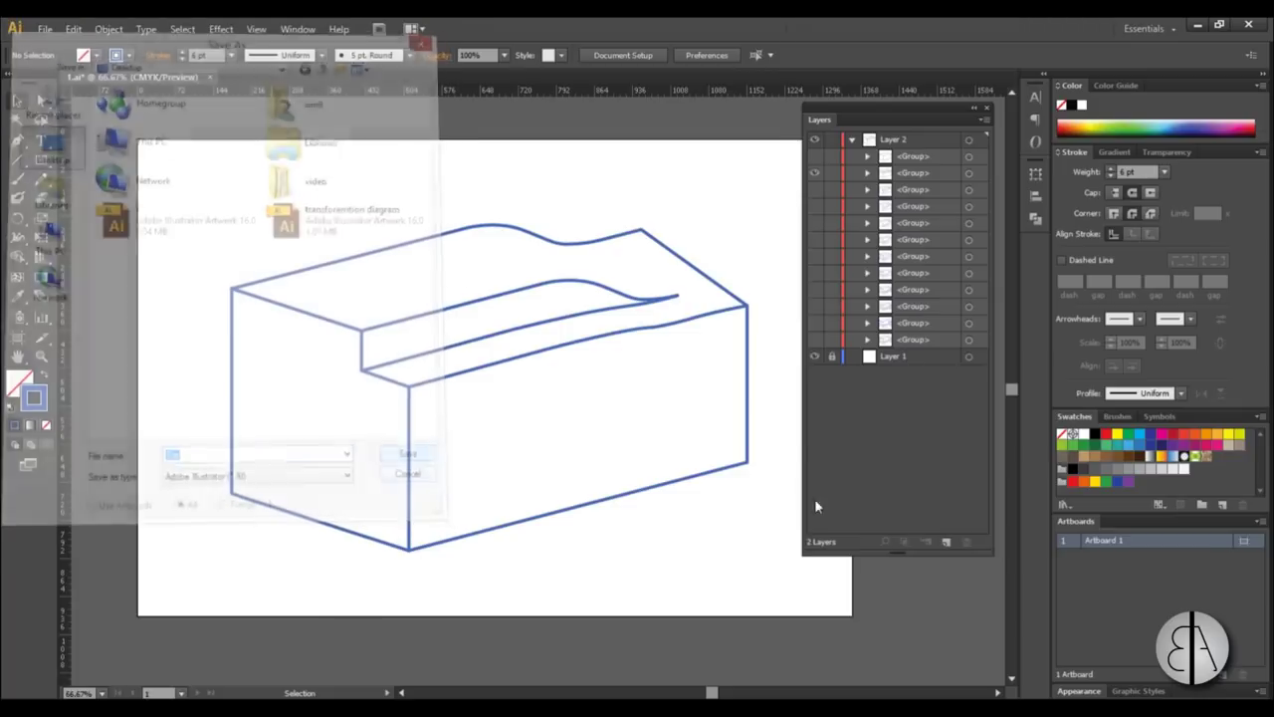
key(Return)
Save the frame with only the third group visible as a new Illustrator file named 3.
click(45, 29)
click(72, 173)
click(257, 479)
click(277, 505)
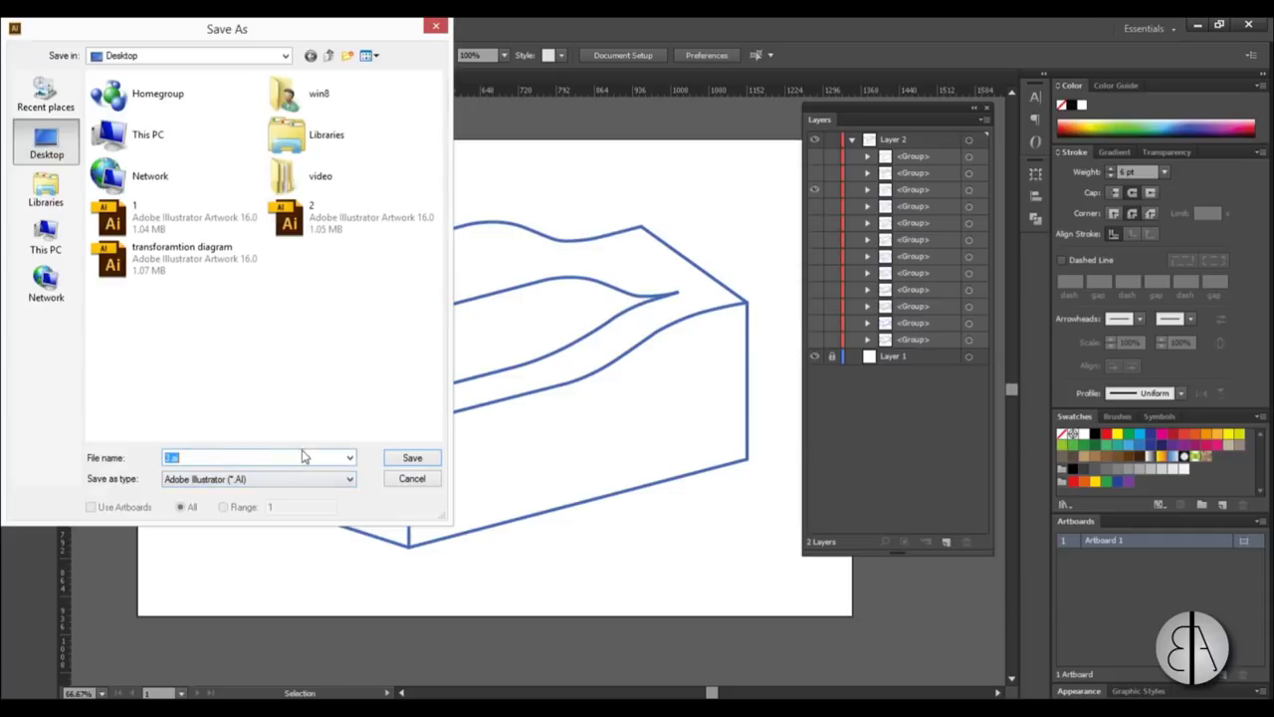
click(412, 457)
click(655, 513)
Save the frame with only the fourth group visible as a new Illustrator file named 4.
click(257, 478)
click(269, 489)
text(4)
key(Return)
key(Return)
Save the frame with only the fifth group visible as a new Illustrator file named 5.
click(44, 29)
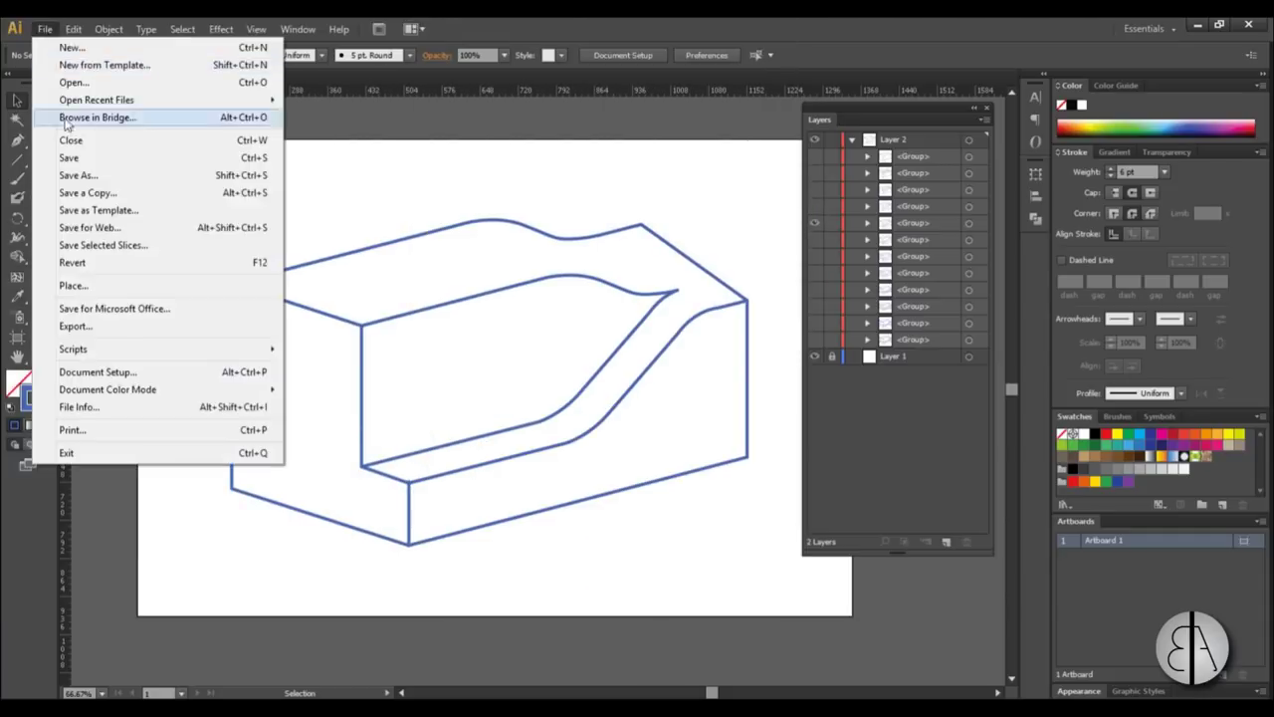
click(72, 173)
click(257, 479)
click(279, 485)
click(431, 457)
key(Return)
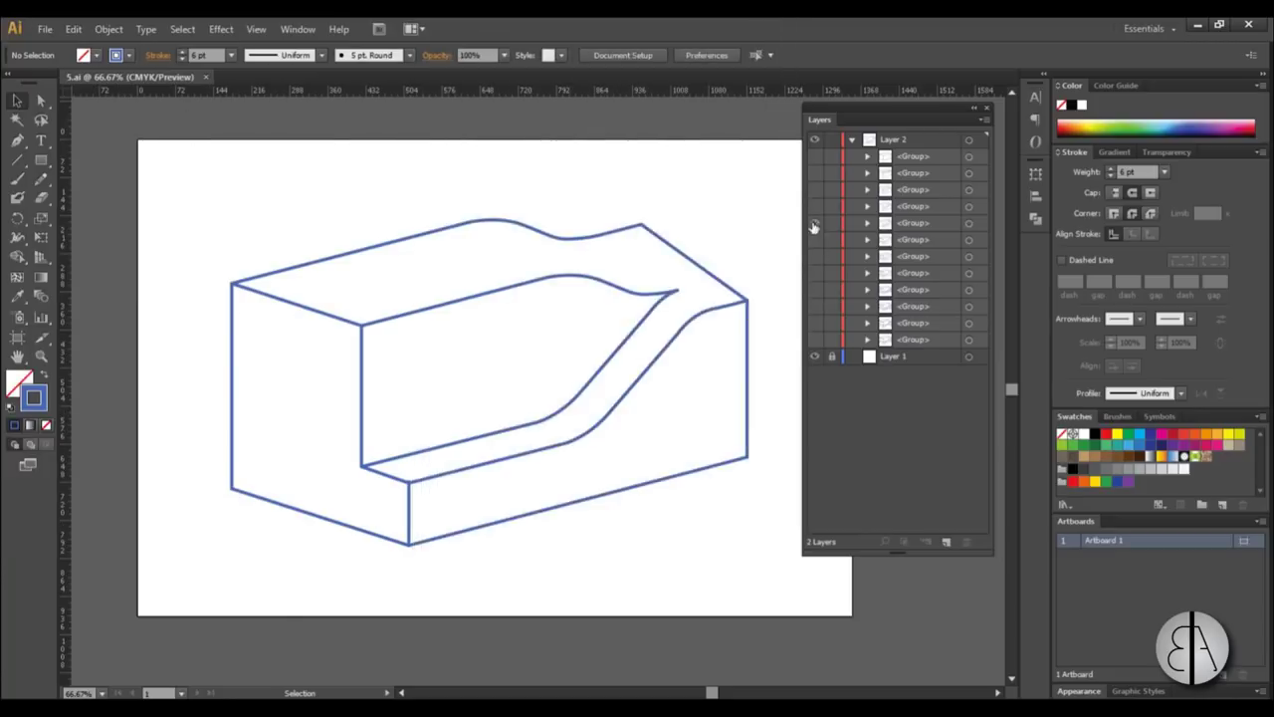
Save the sixth group's frame as file 6 and the seventh group's frame as file 7, each shown alone.
click(45, 29)
click(72, 174)
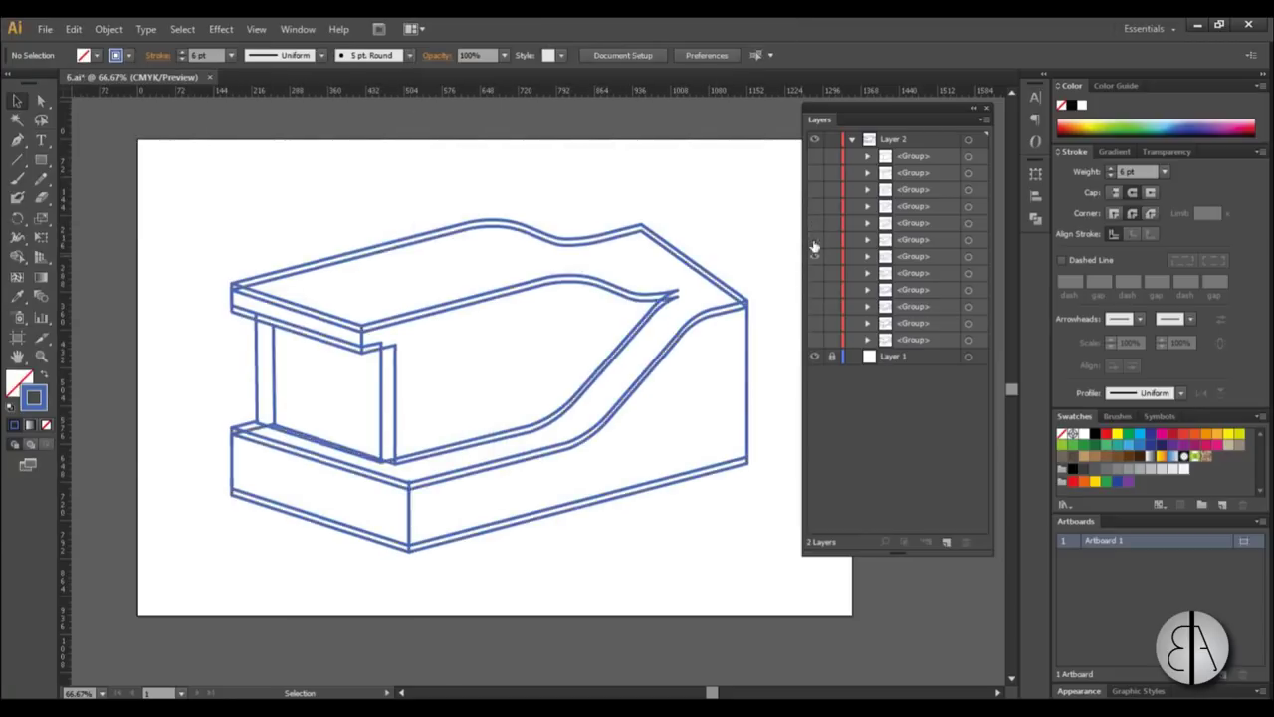
key(ctrl+shift+s)
text(6)
key(Return)
click(640, 522)
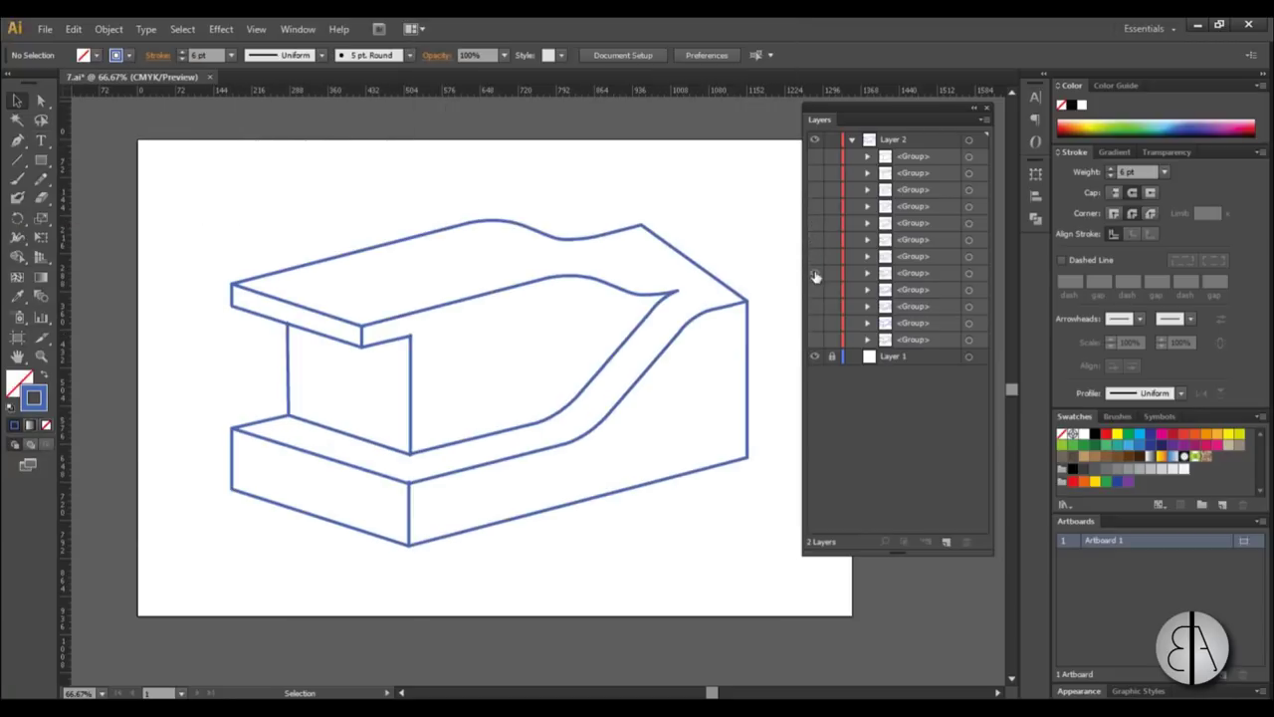
Save the eighth group's frame as file 8 and the ninth group's frame as file 9, each shown alone.
click(45, 29)
click(72, 173)
click(413, 458)
click(45, 29)
click(72, 173)
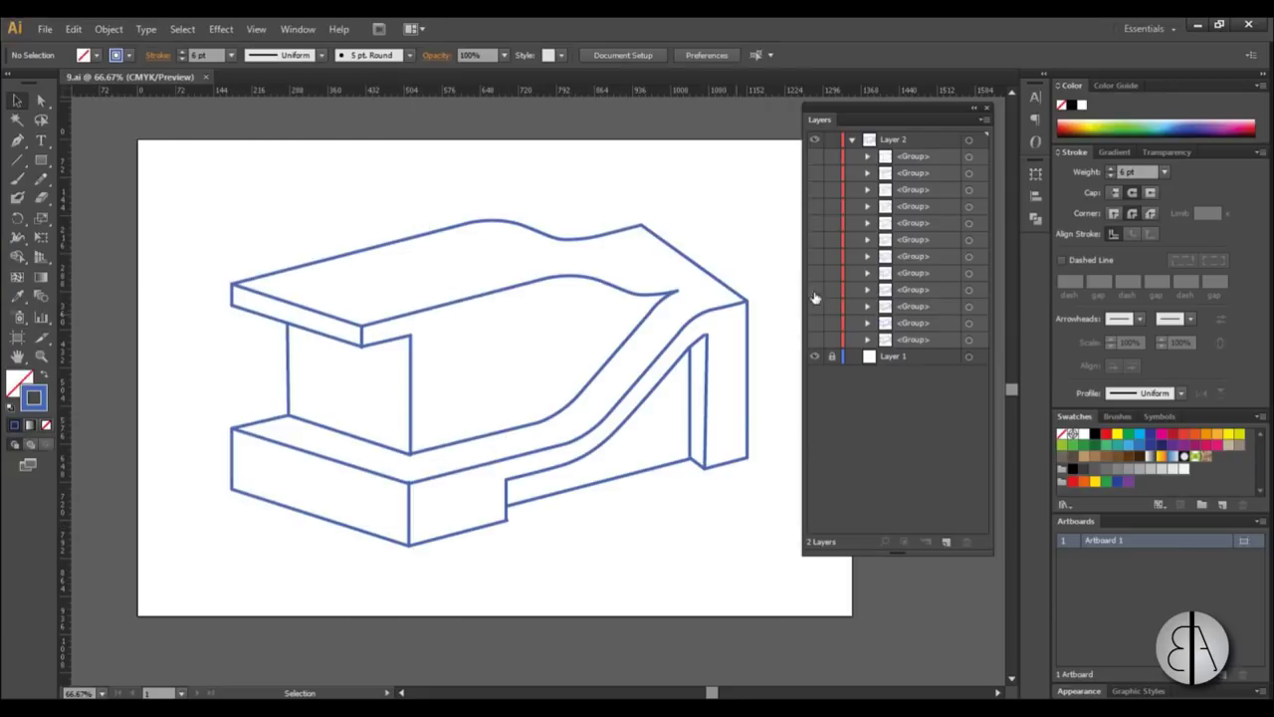
Save the tenth group's frame as file 10 and the eleventh group's frame as file 11, each shown alone.
click(45, 29)
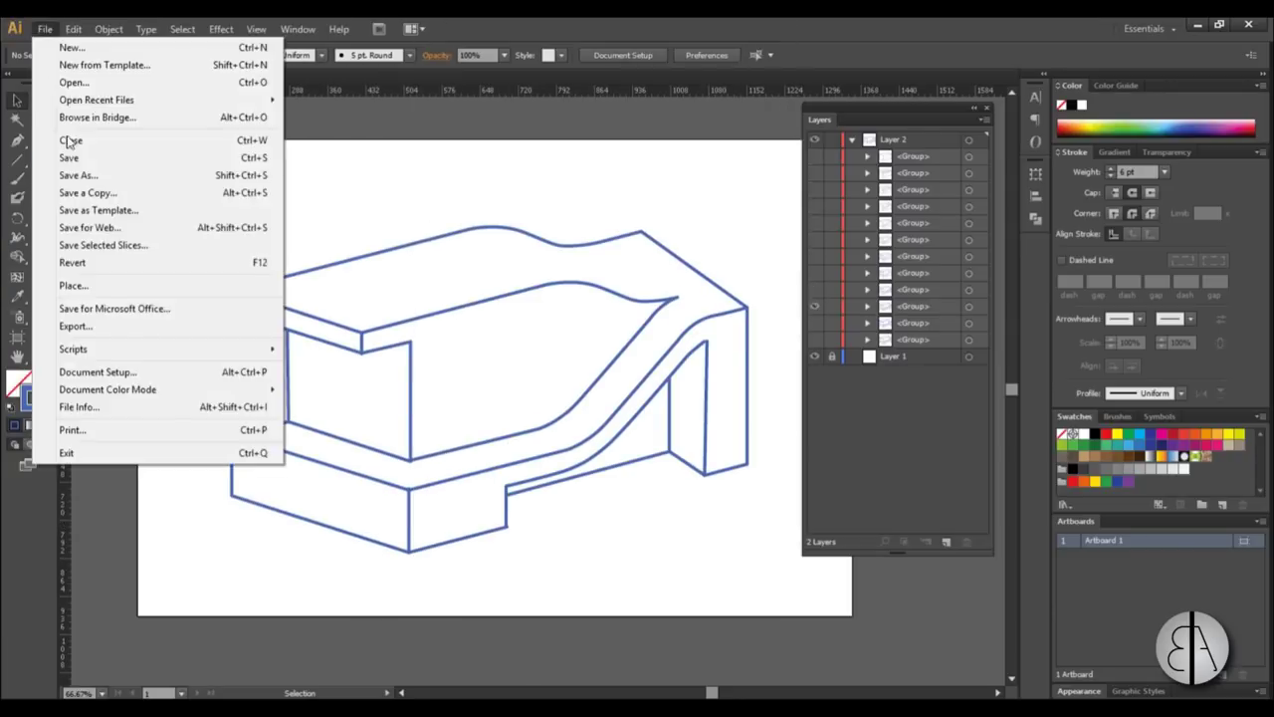
click(72, 173)
key(Return)
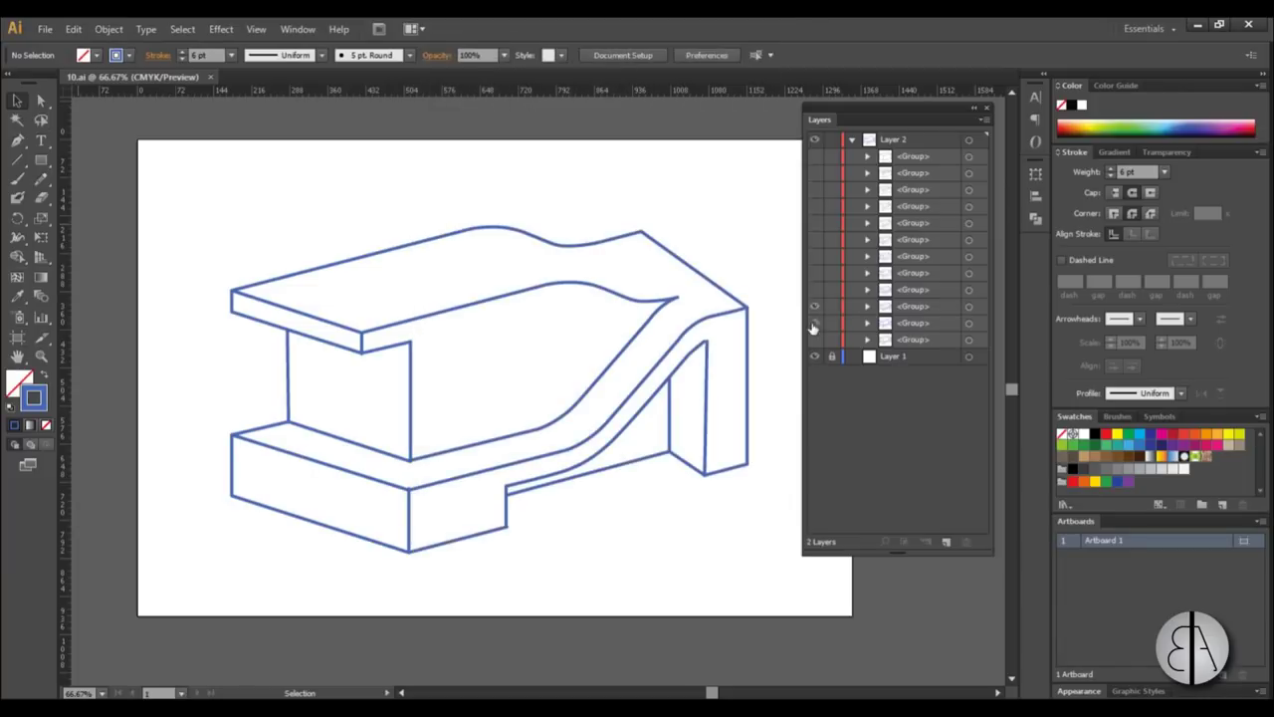
click(44, 29)
click(72, 173)
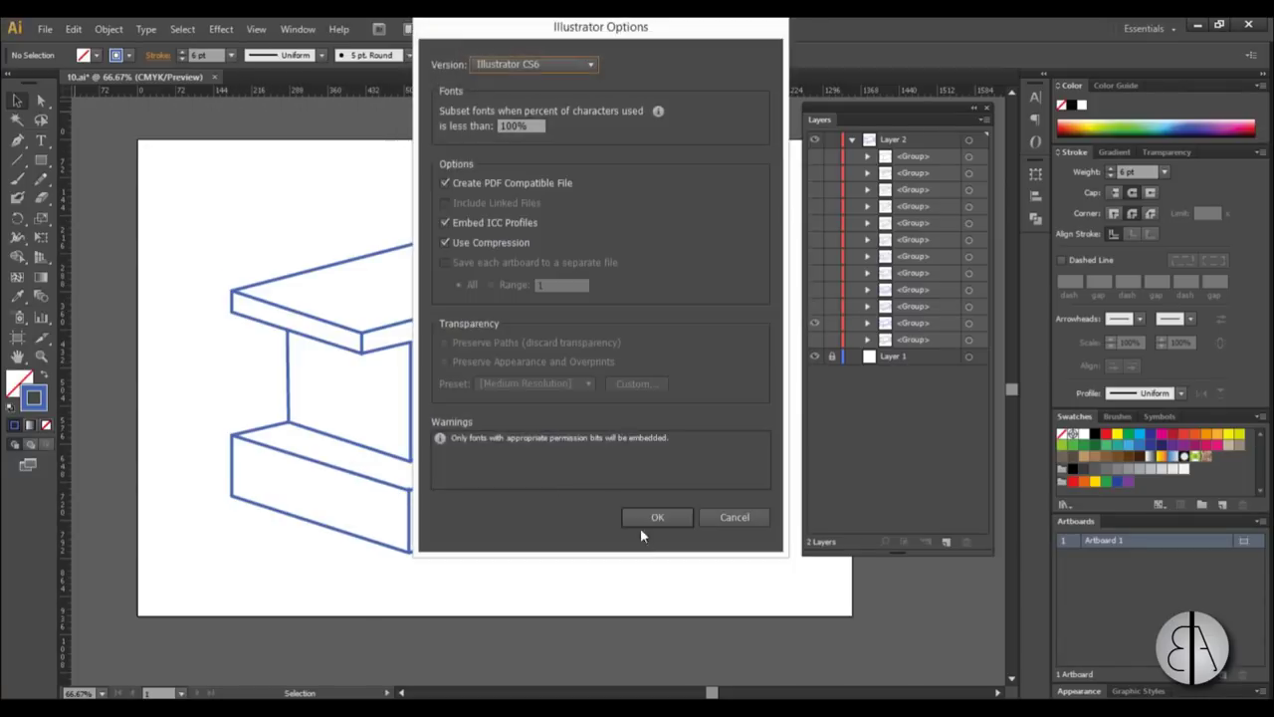
click(654, 515)
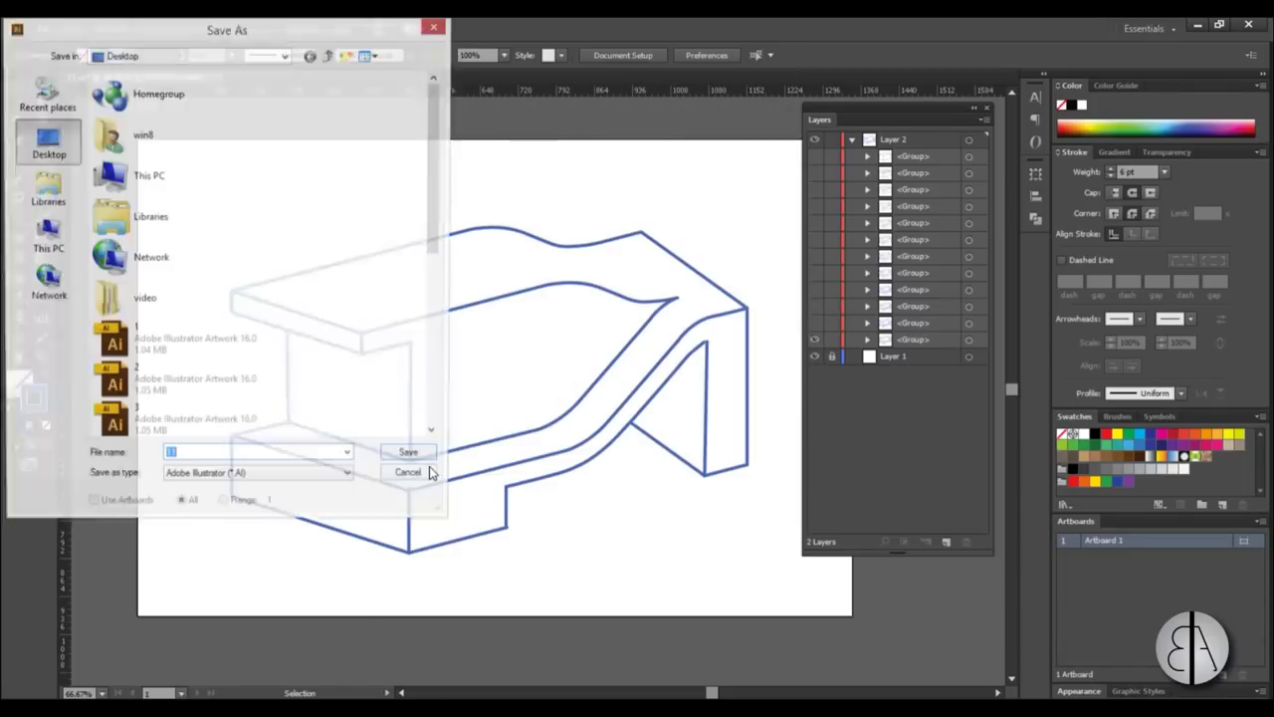
Save the frame with only the last group visible as a new Illustrator file named 12.
drag(435, 248, 445, 418)
text(12)
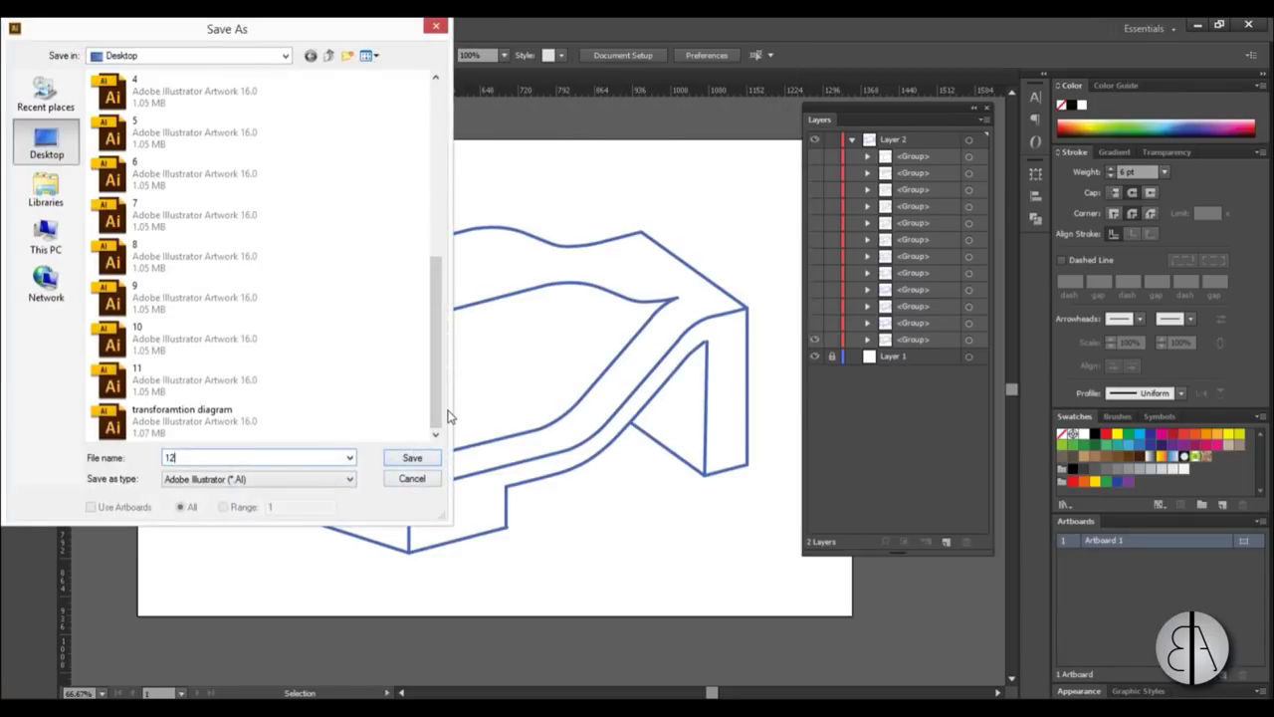
key(Return)
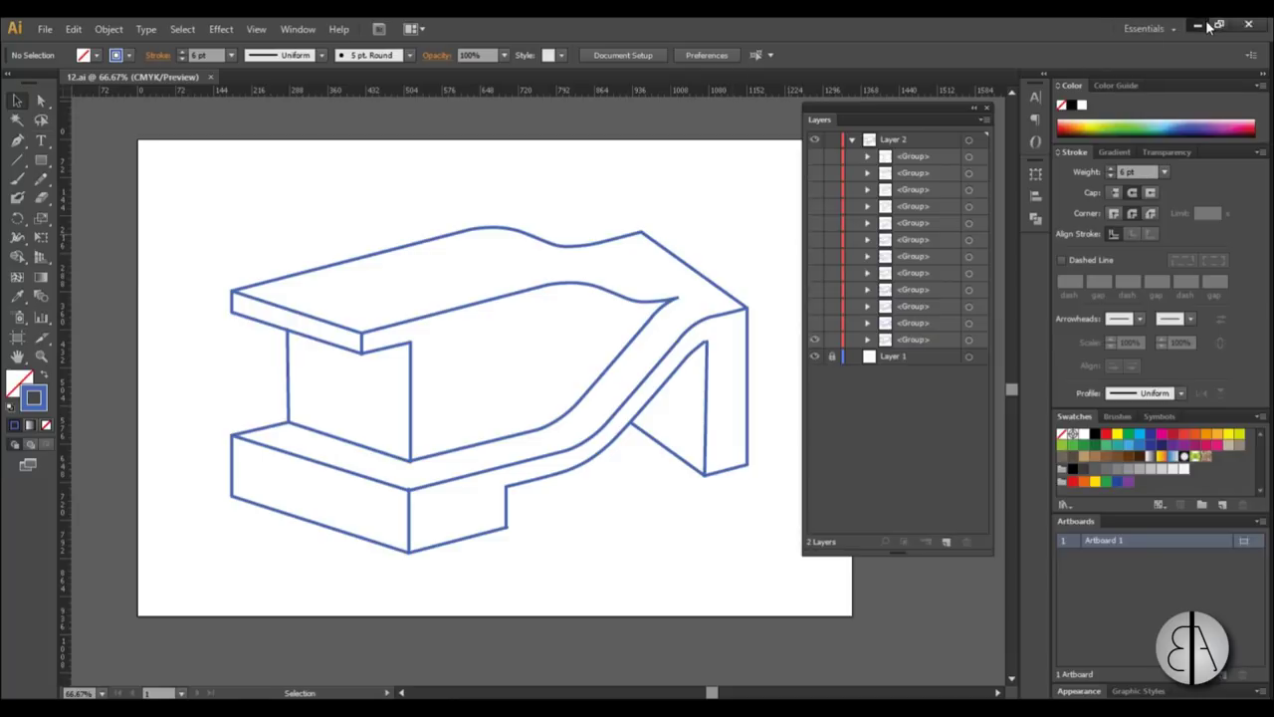
Switch to Photoshop and open Illustrator file 1 from the desktop, cropped to its bounding box at 300 pixels/inch.
click(1198, 24)
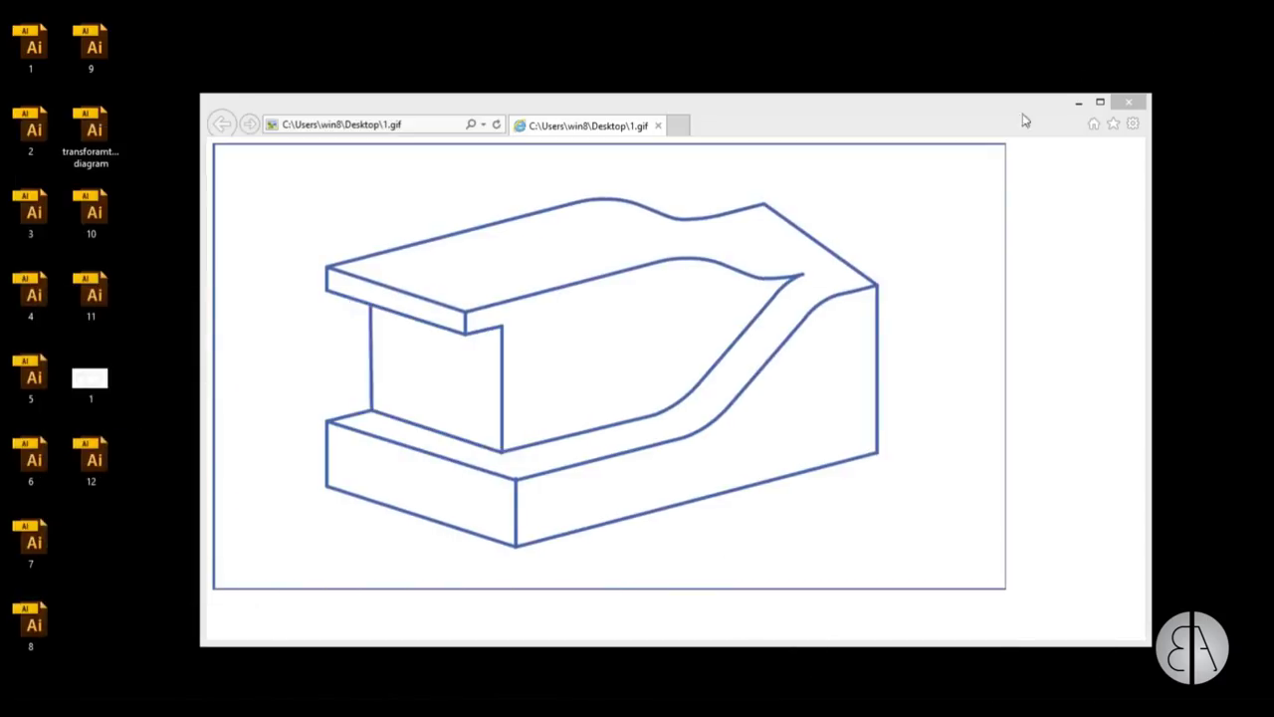
click(1129, 102)
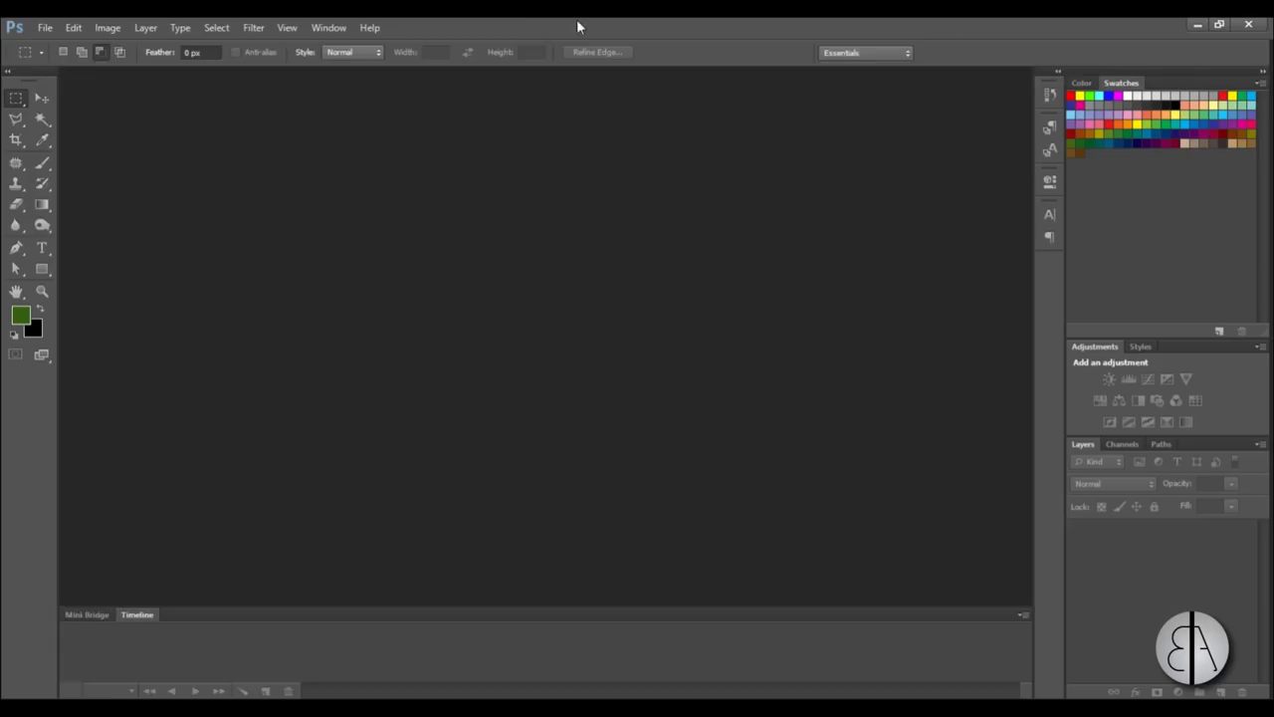
drag(35, 45, 513, 285)
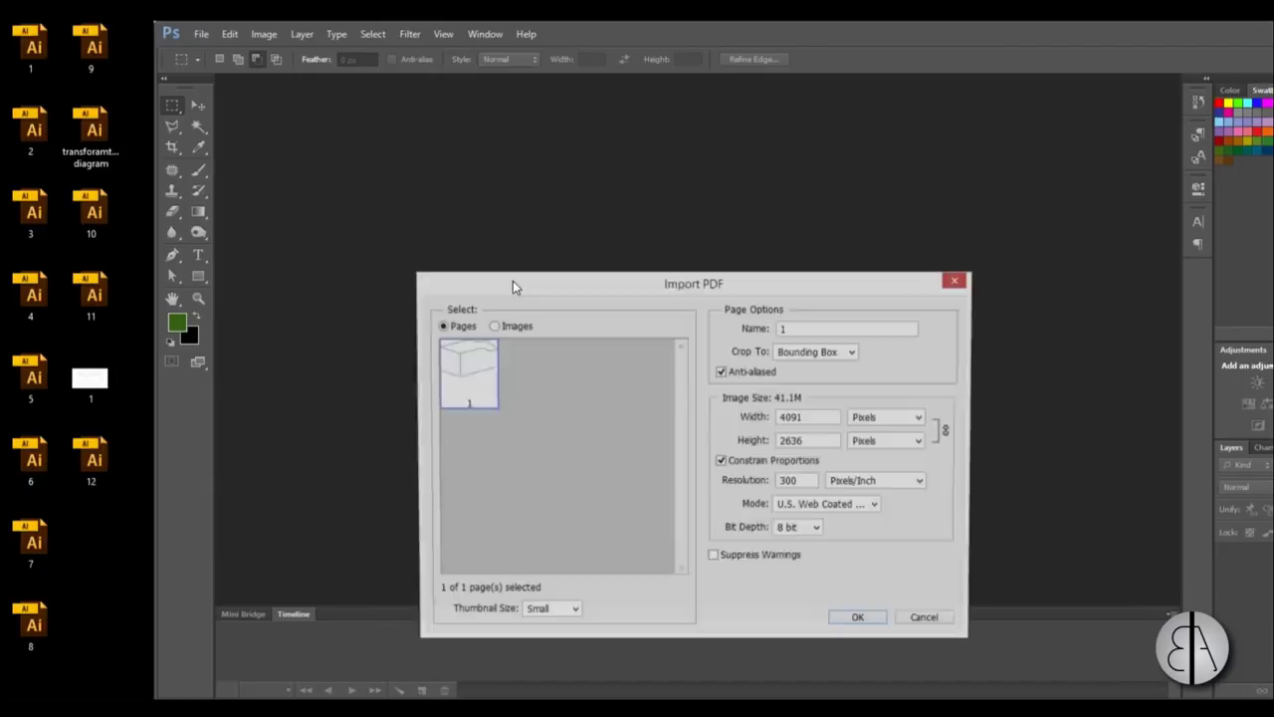
click(858, 622)
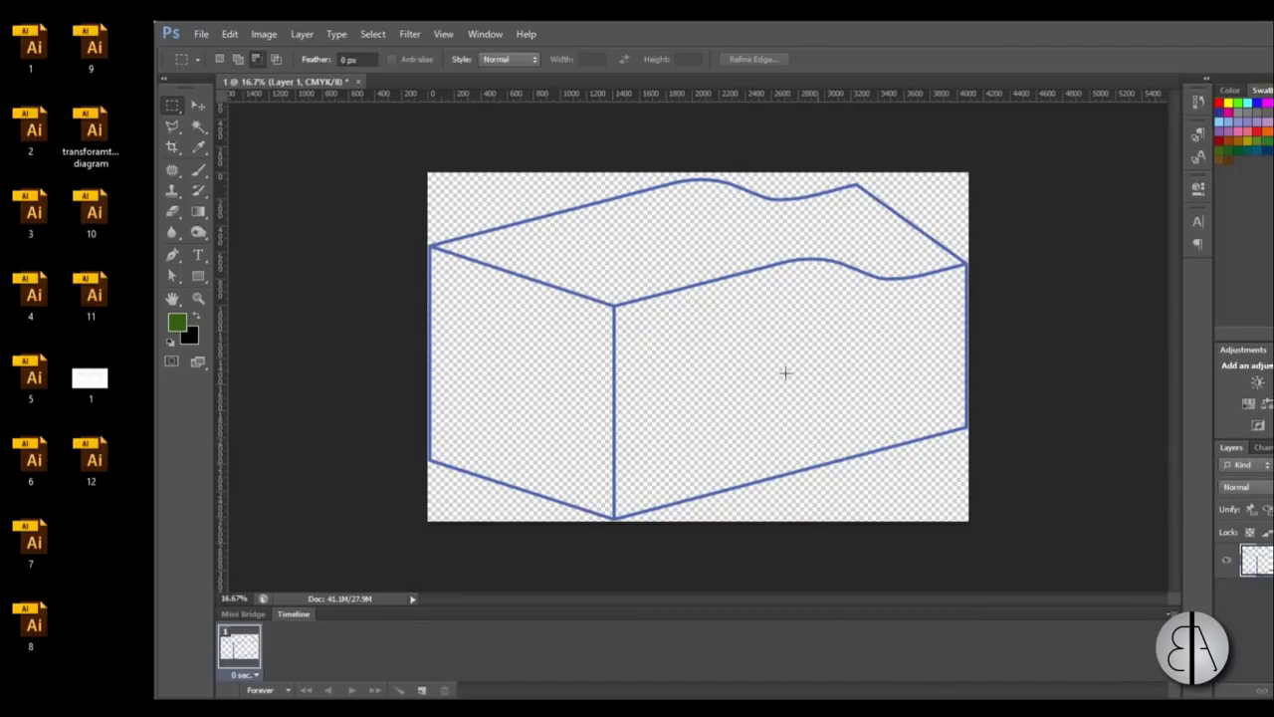
double_click(1096, 37)
click(1190, 37)
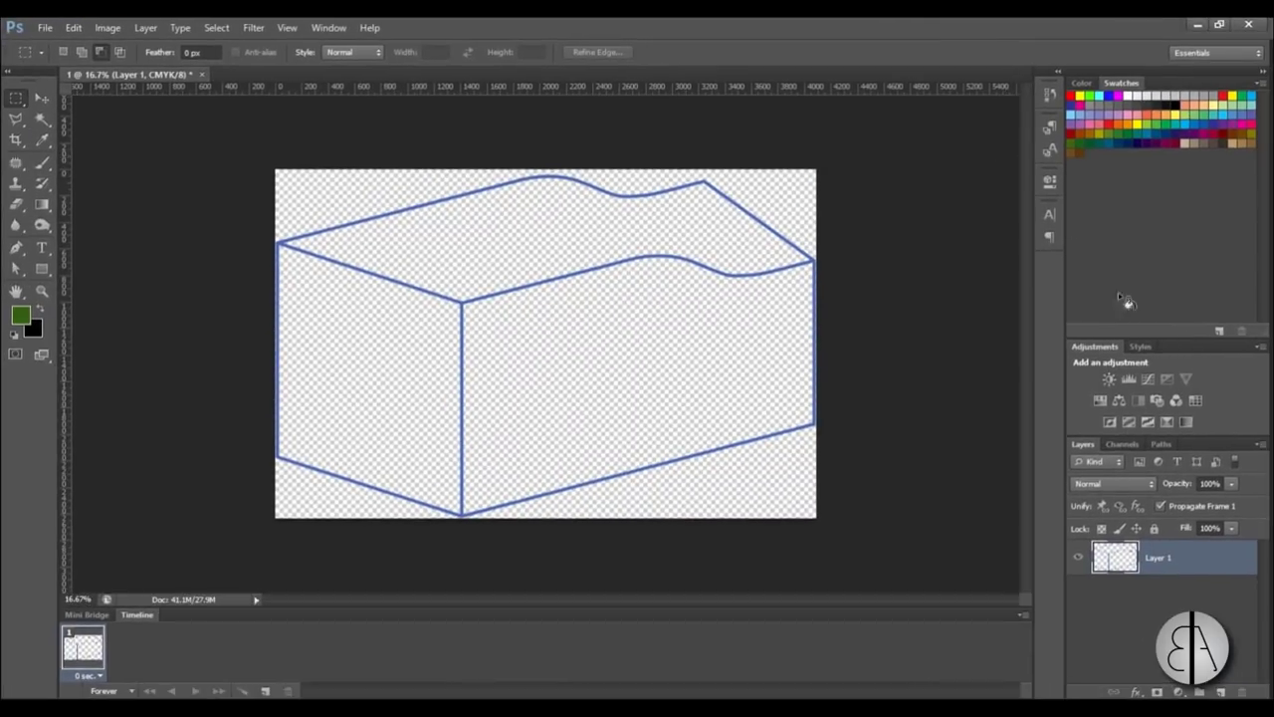
Add a new empty layer and place it below Layer 1.
scroll(536, 401, up, 2)
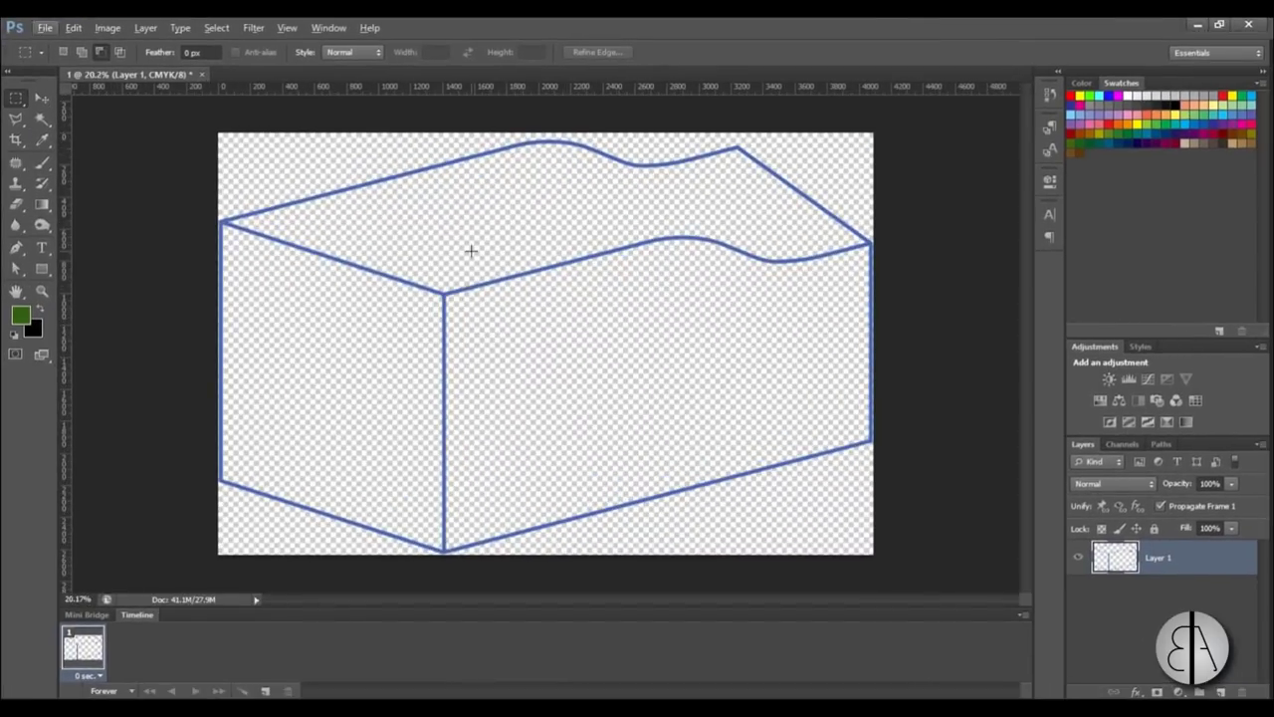
scroll(360, 299, down, 1)
scroll(360, 298, up, 1)
scroll(361, 298, down, 1)
scroll(360, 299, up, 1)
click(1222, 692)
drag(1163, 560, 1168, 619)
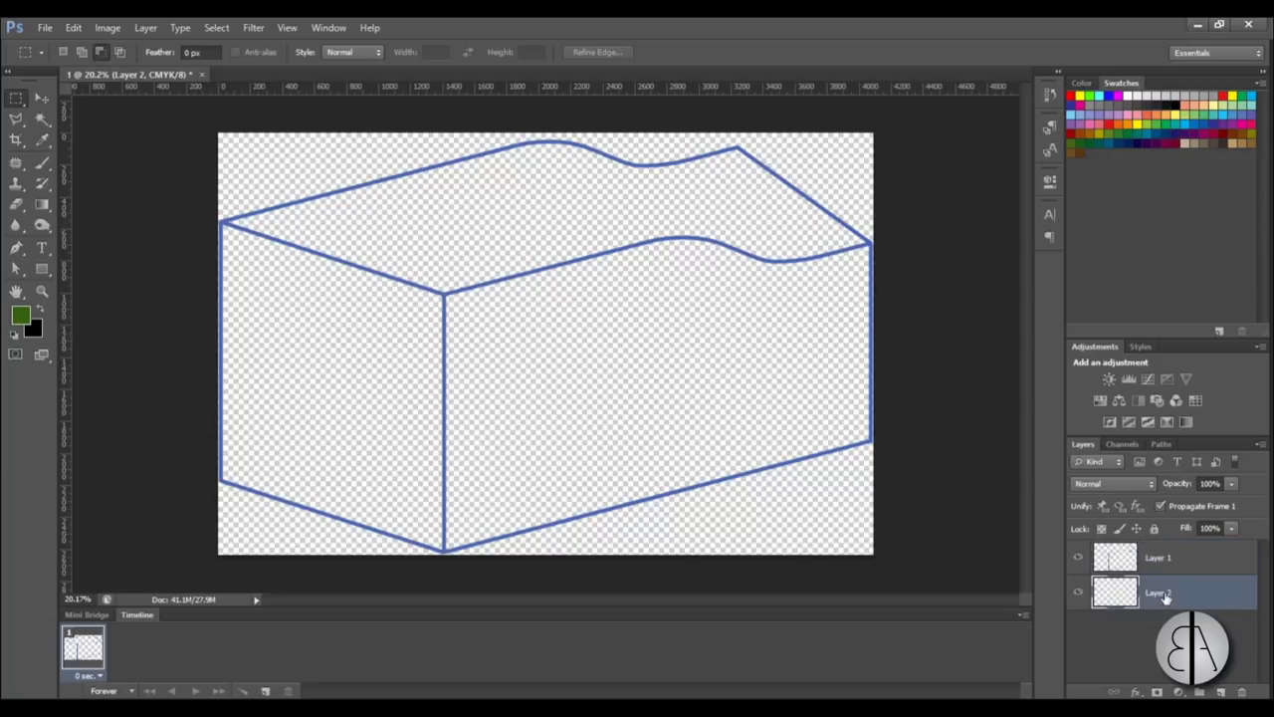
Rename the empty layer beneath Layer 1 as background.
right_click(1166, 595)
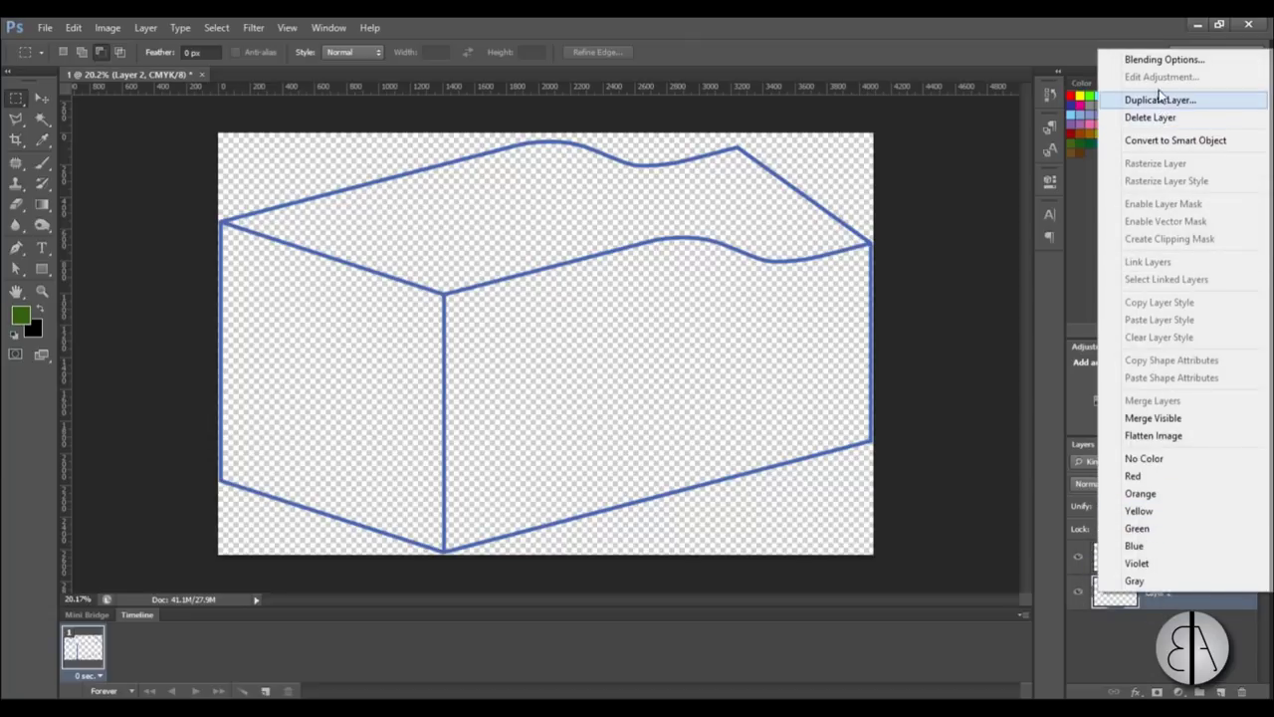
click(1158, 597)
double_click(1158, 592)
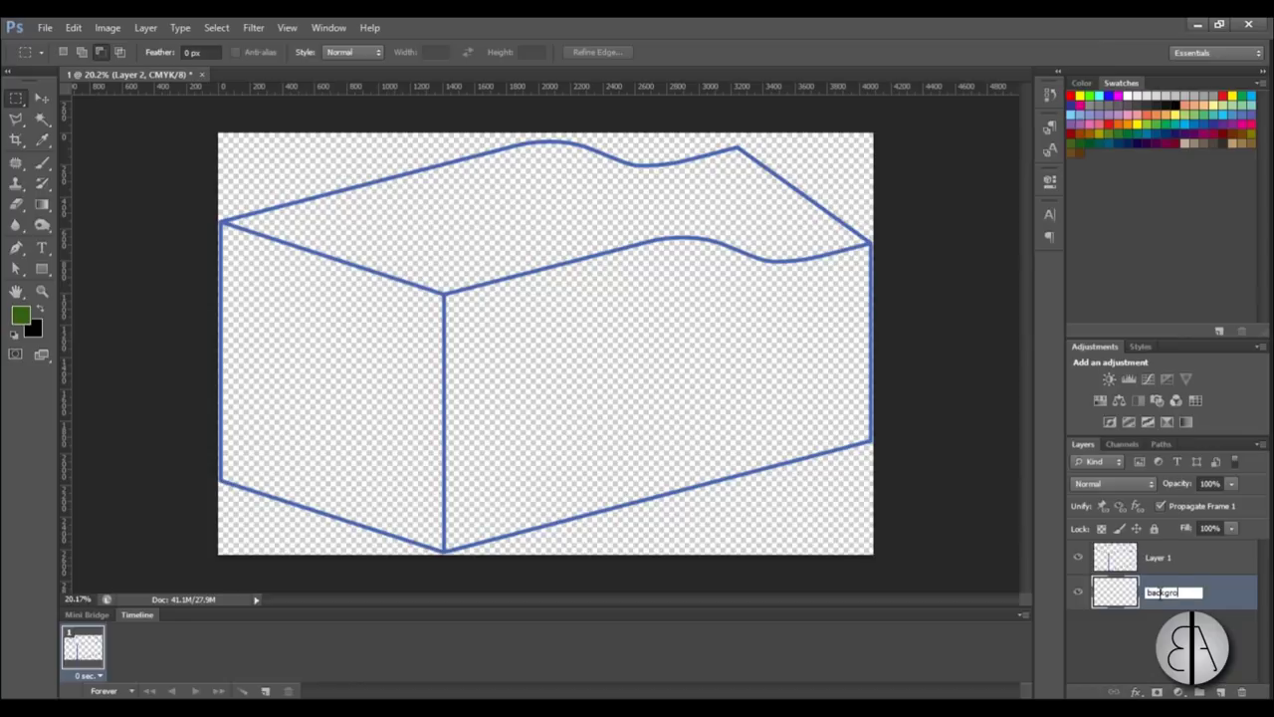
text(background)
key(Return)
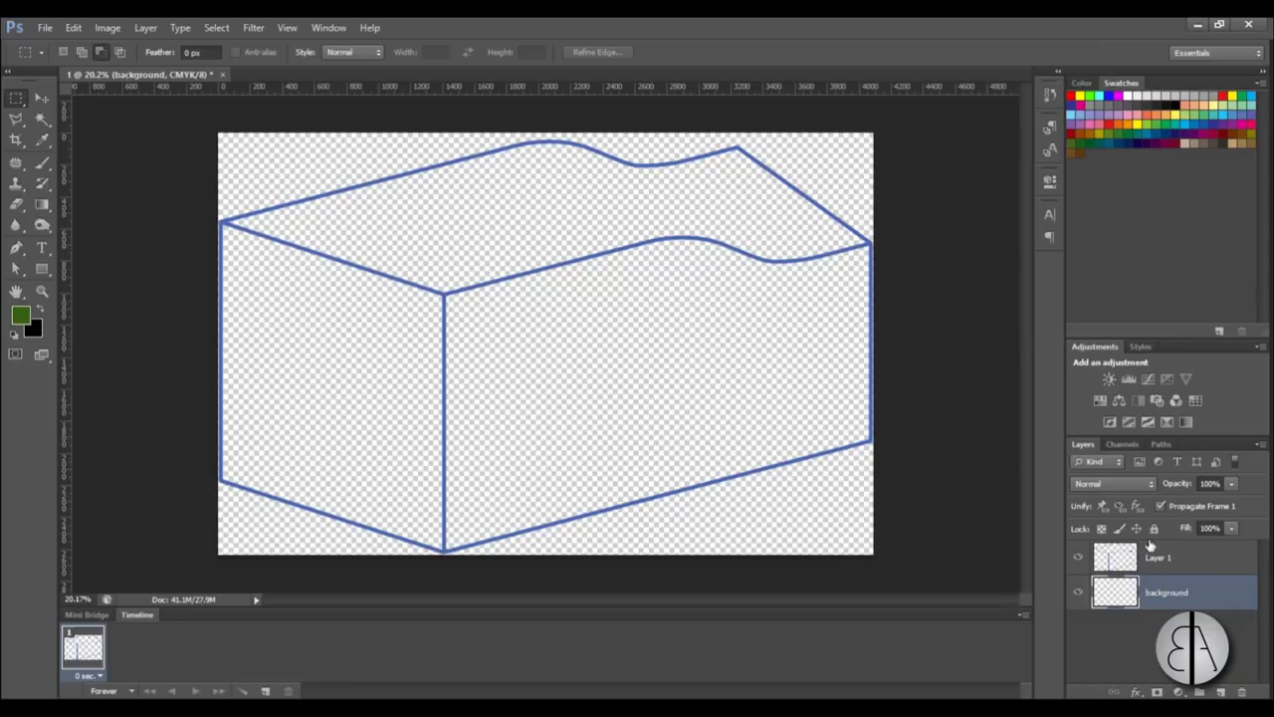
Bring the remaining numbered Illustrator files from the desktop into the document and place file 9 at its original size.
drag(707, 25, 867, 44)
drag(40, 677, 66, 63)
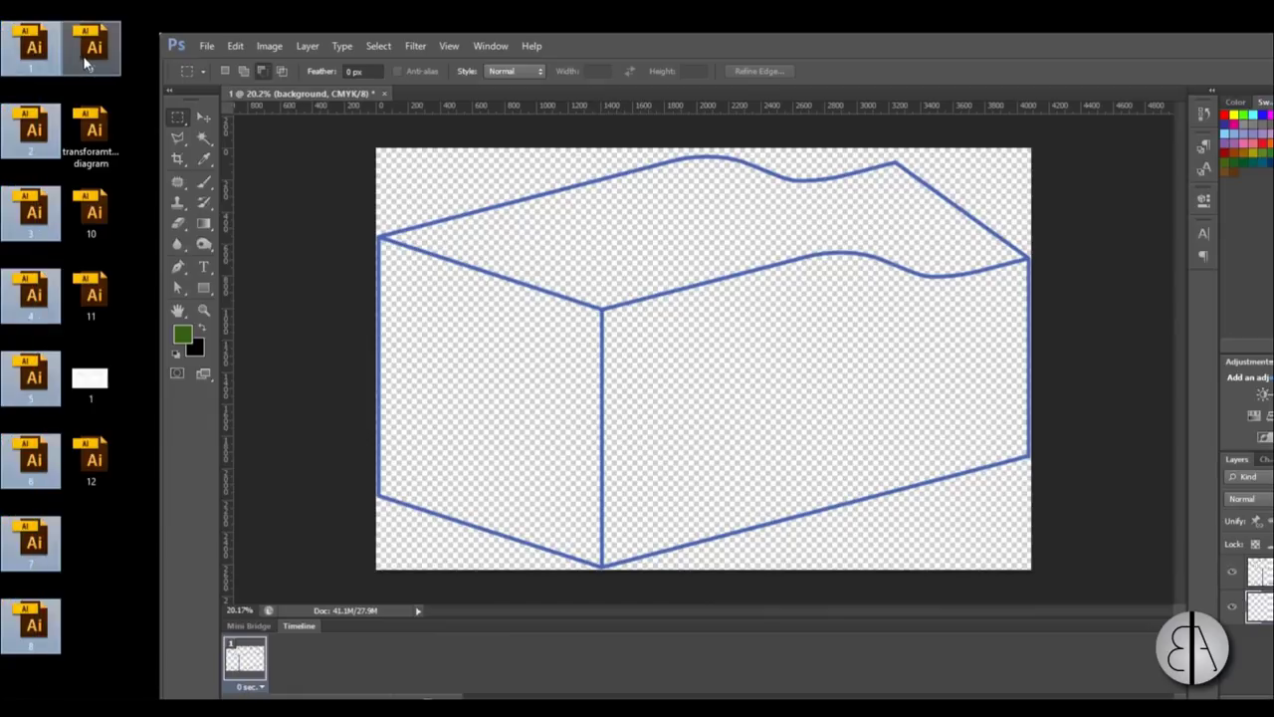
ctrl+click(92, 214)
ctrl+click(100, 304)
ctrl+click(95, 299)
ctrl+click(93, 463)
drag(40, 55, 566, 308)
click(880, 506)
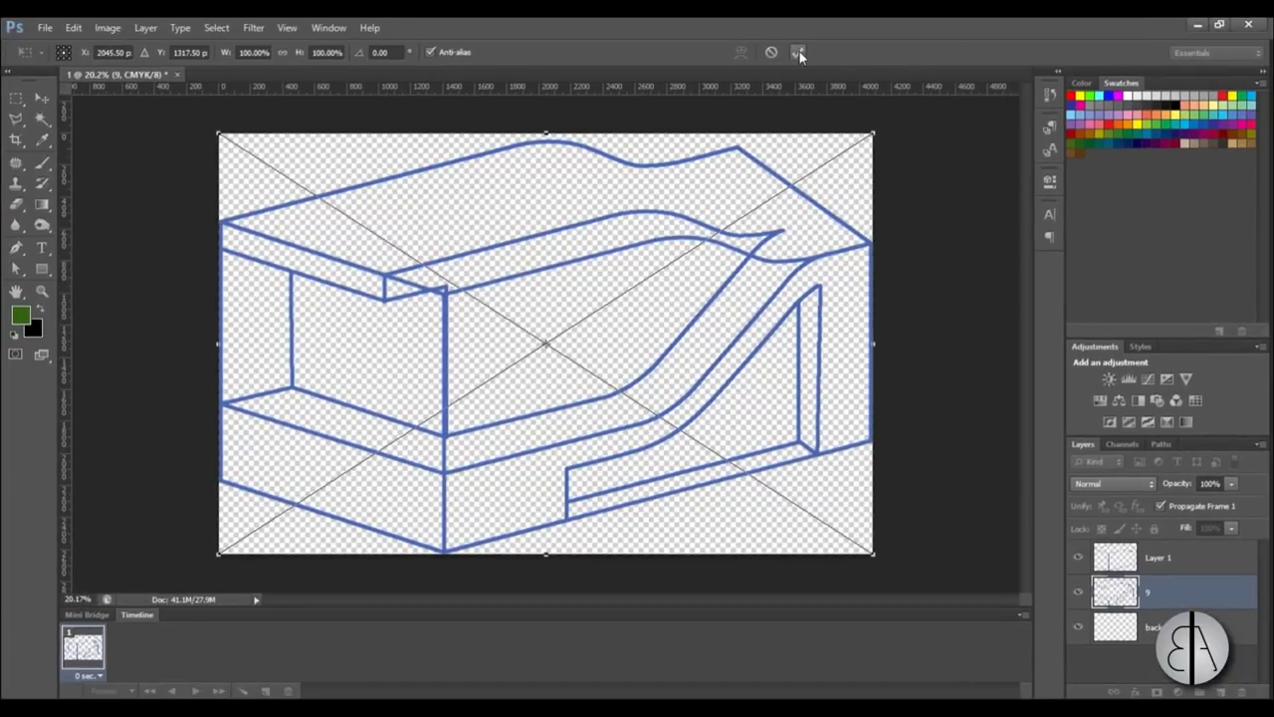
click(798, 53)
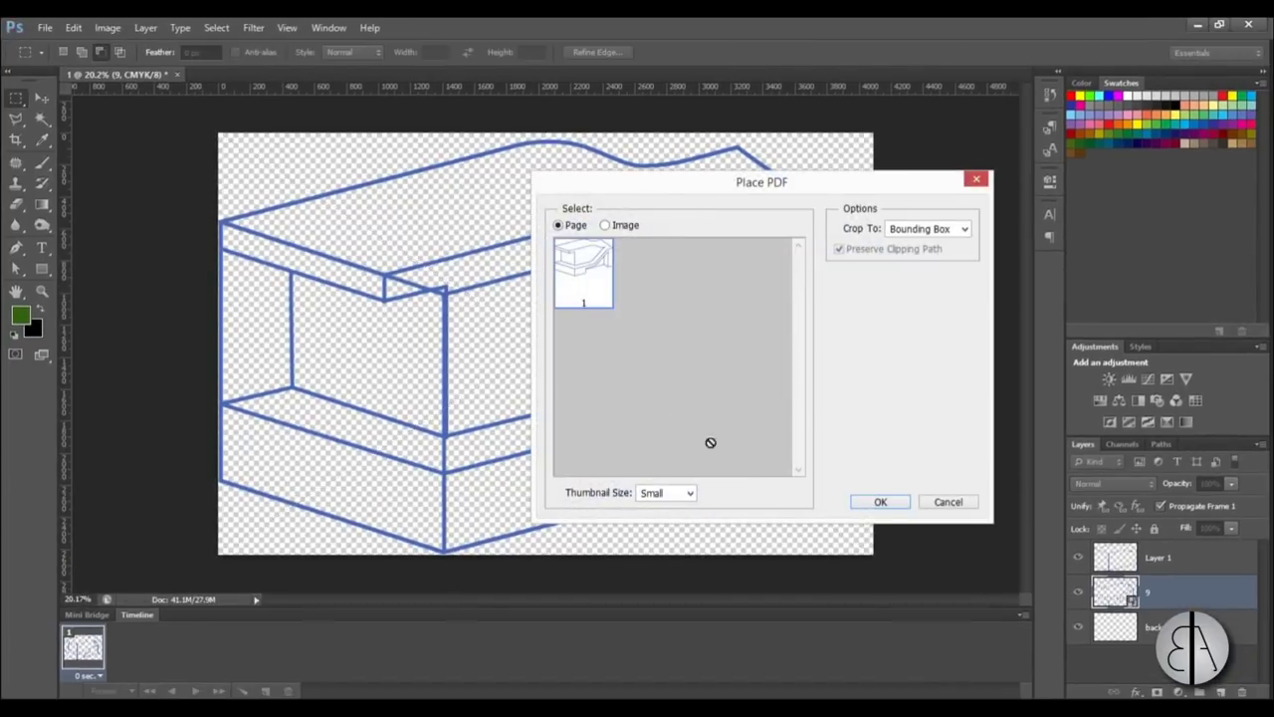
Place files 10, 11, 12 and 2 through 8 one after another as layers, accepting the bounding-box crop and original size.
click(880, 501)
click(796, 53)
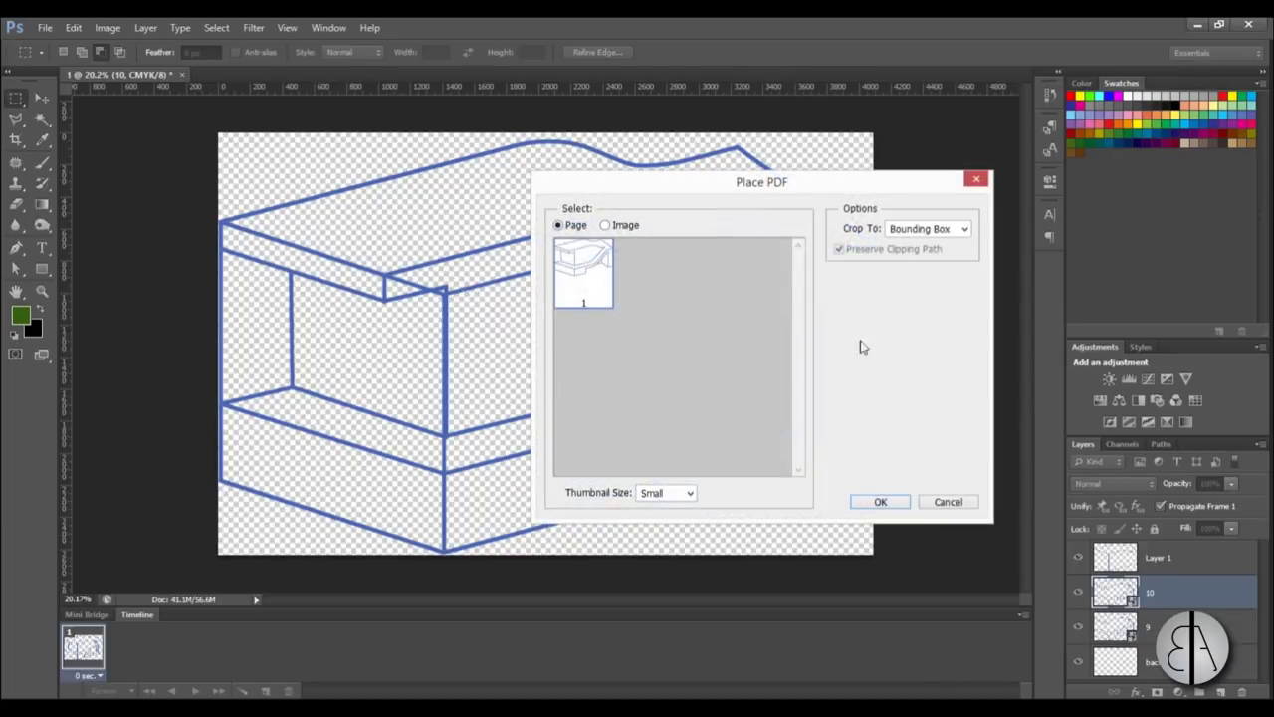
click(880, 501)
click(798, 52)
key(Return)
click(799, 53)
key(Return)
click(799, 53)
key(Return)
click(799, 53)
key(Return)
click(799, 52)
key(Return)
click(800, 52)
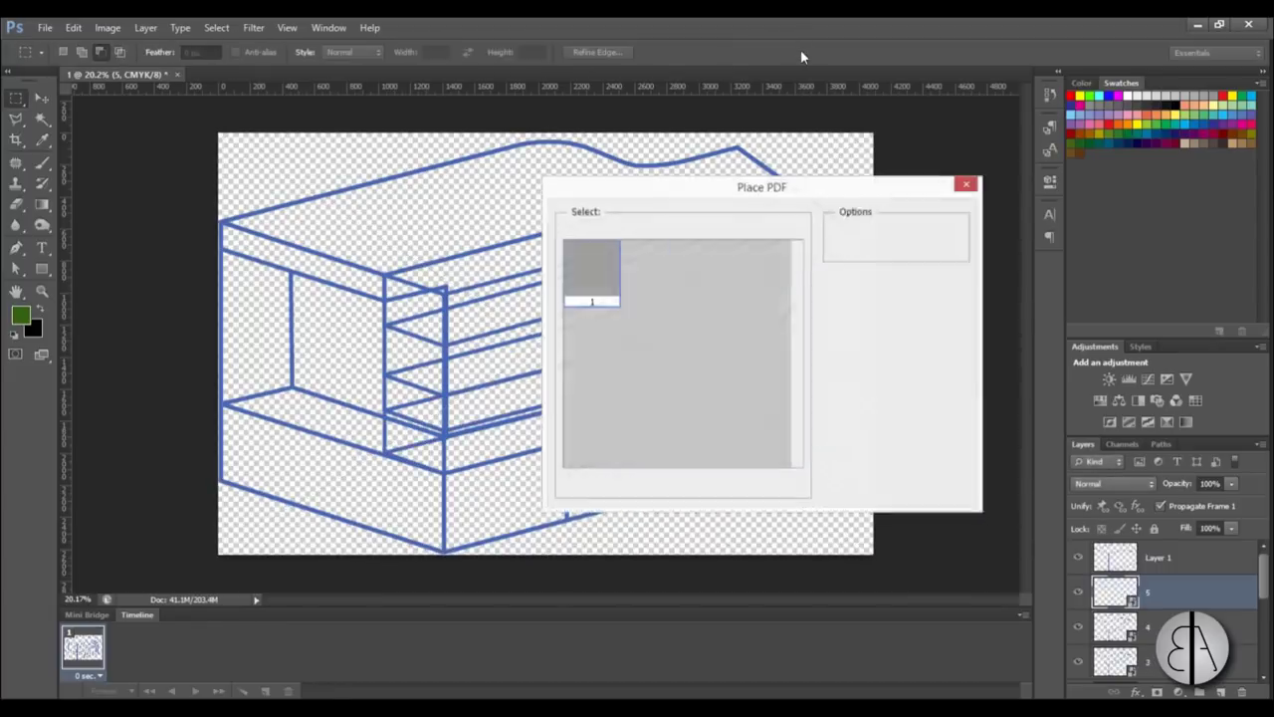
key(Return)
click(800, 53)
key(Return)
click(799, 53)
key(Return)
click(799, 53)
Float and lengthen the Layers panel, and move Layer 1 directly above the background layer.
scroll(1165, 597, down, 5)
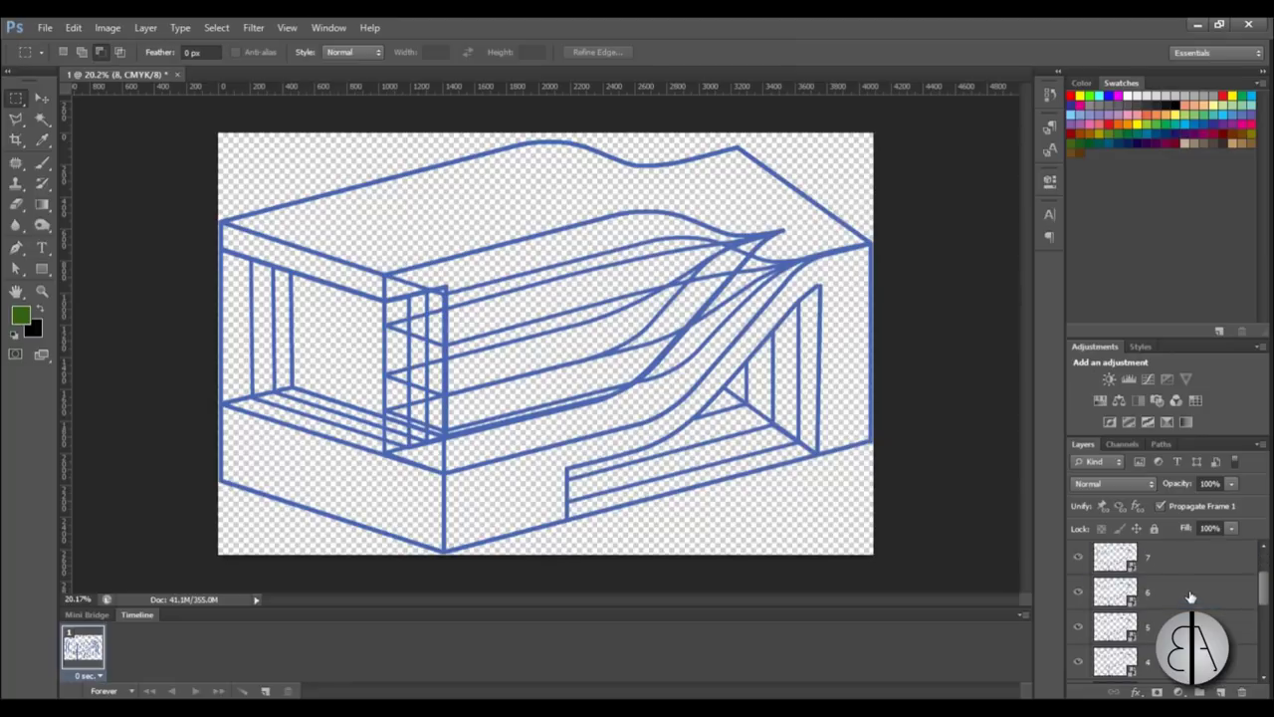
drag(1083, 444, 832, 110)
drag(914, 271, 912, 618)
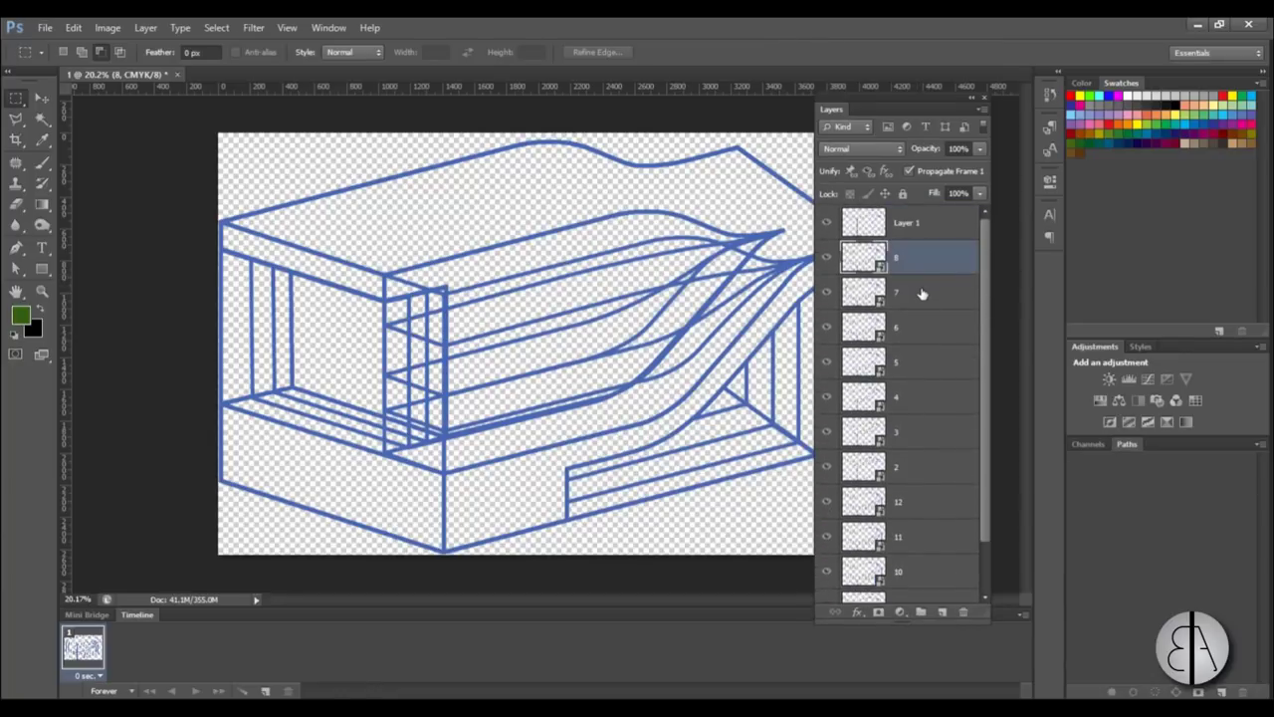
scroll(922, 294, down, 1)
scroll(912, 400, down, 1)
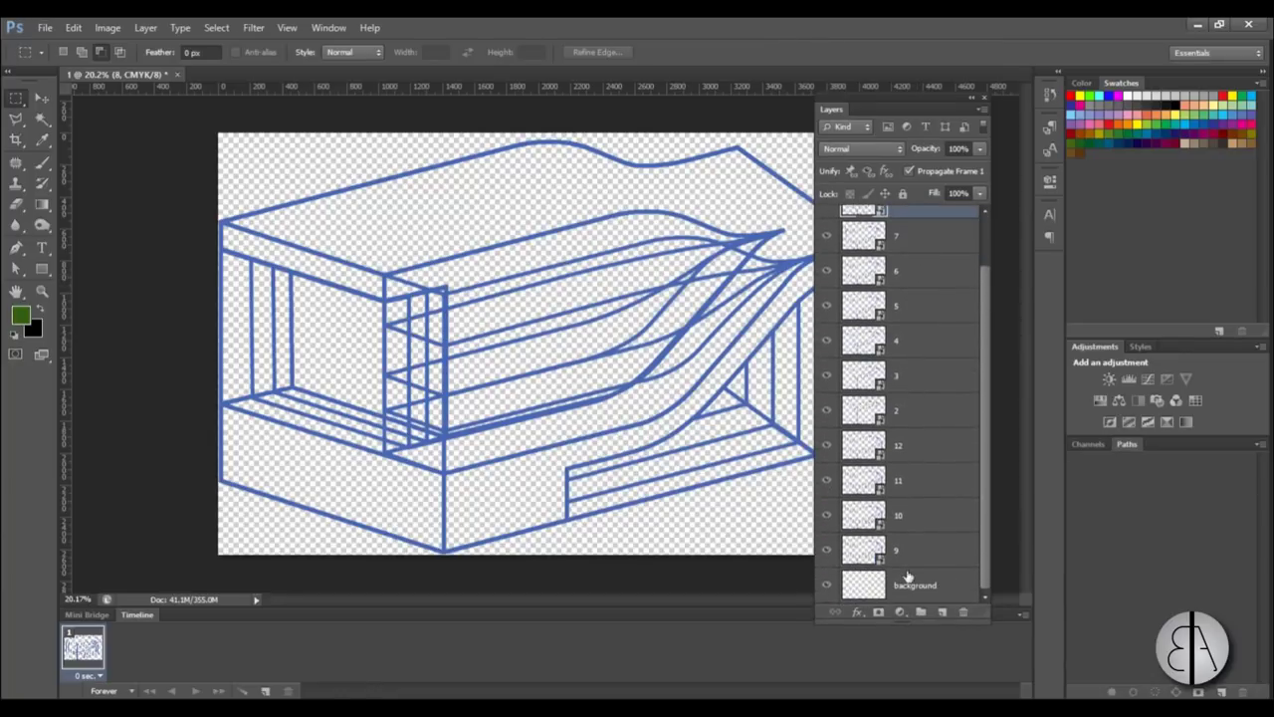
scroll(908, 577, up, 2)
drag(927, 221, 929, 559)
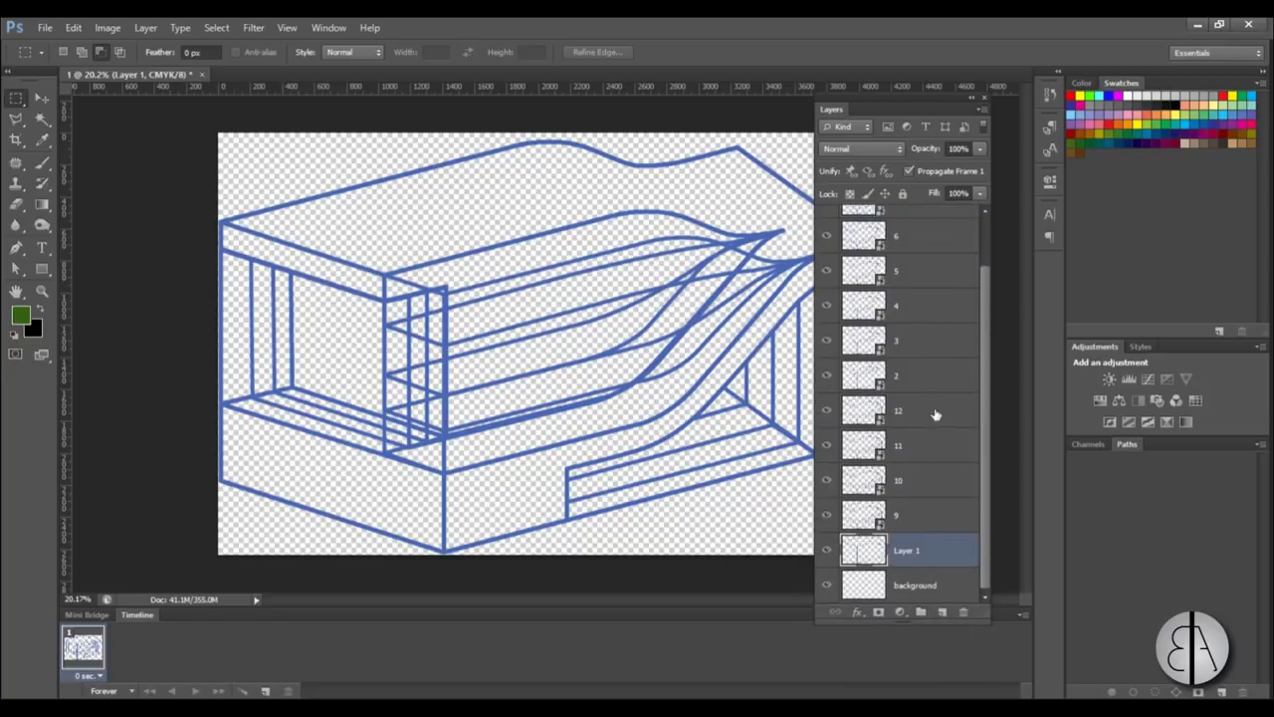
Move layers 2 through 8 below layer 9 so the frames stack in numerical order from Layer 1 up to 12.
scroll(923, 283, up, 2)
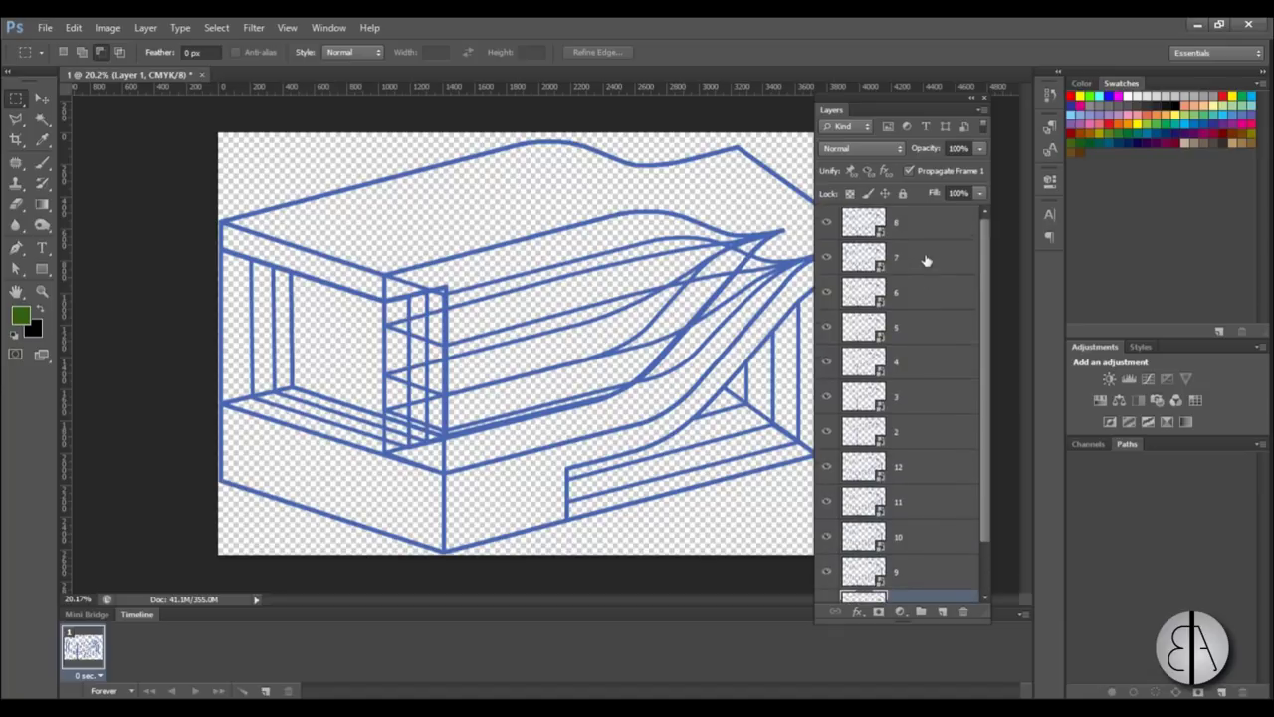
scroll(926, 267, down, 2)
drag(916, 377, 922, 535)
drag(921, 344, 919, 496)
drag(924, 307, 919, 445)
drag(930, 277, 928, 430)
drag(927, 243, 926, 392)
drag(928, 245, 920, 384)
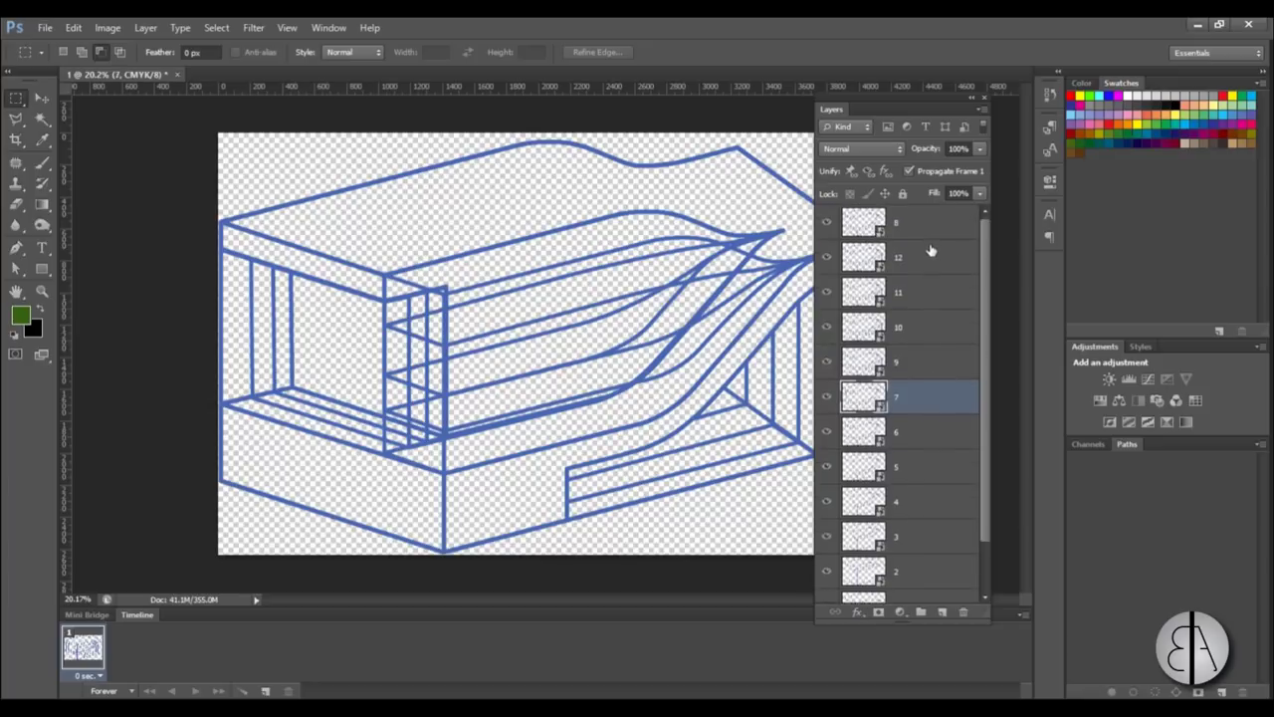
drag(916, 242, 927, 388)
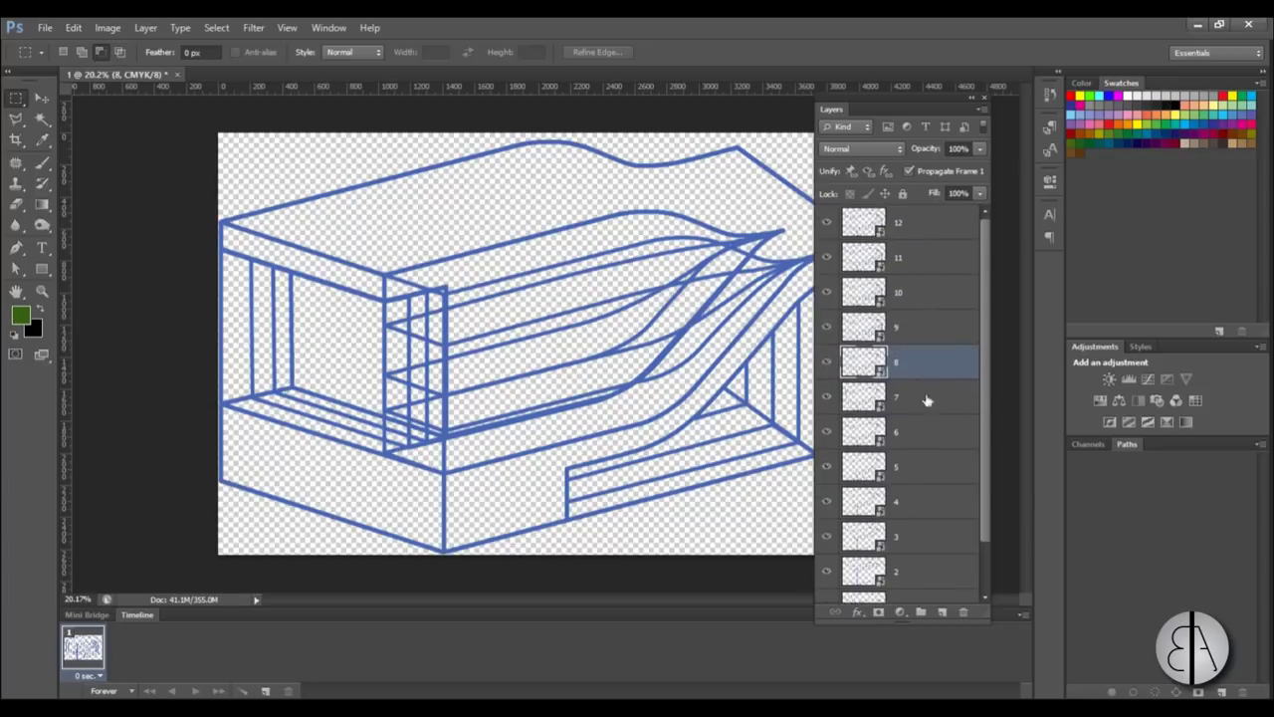
scroll(916, 361, down, 2)
scroll(916, 271, up, 1)
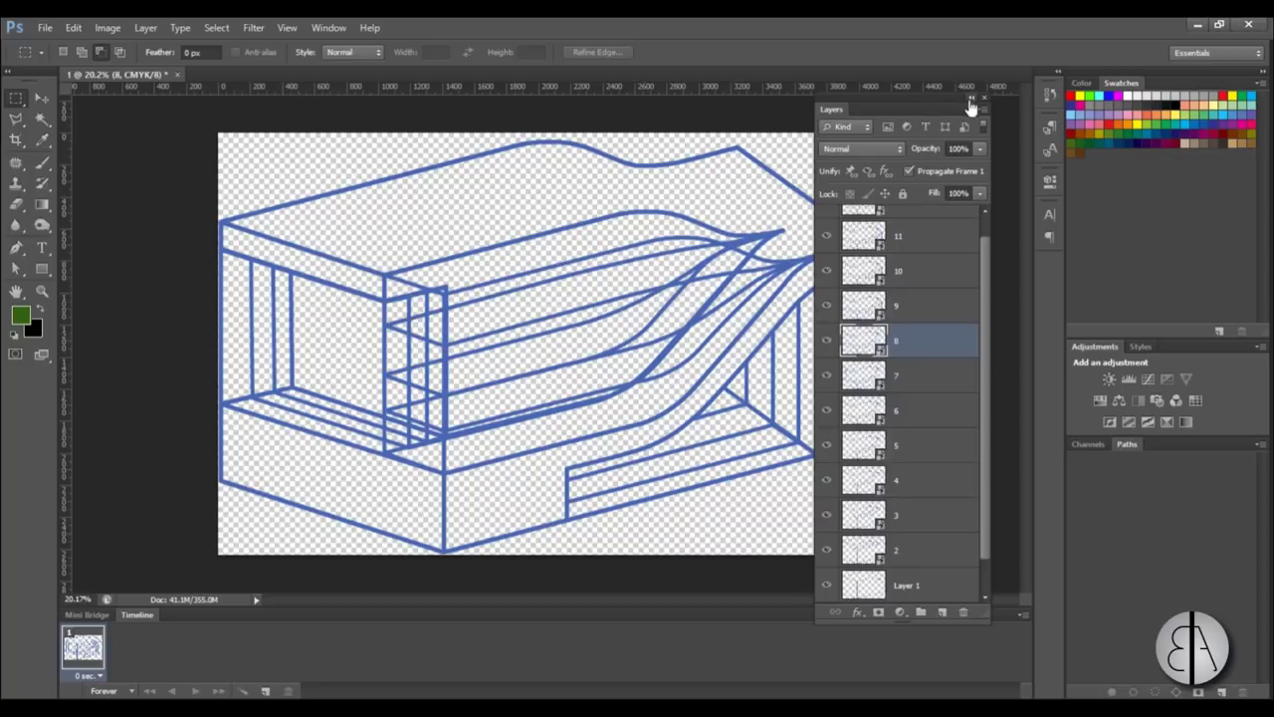
drag(896, 97, 952, 108)
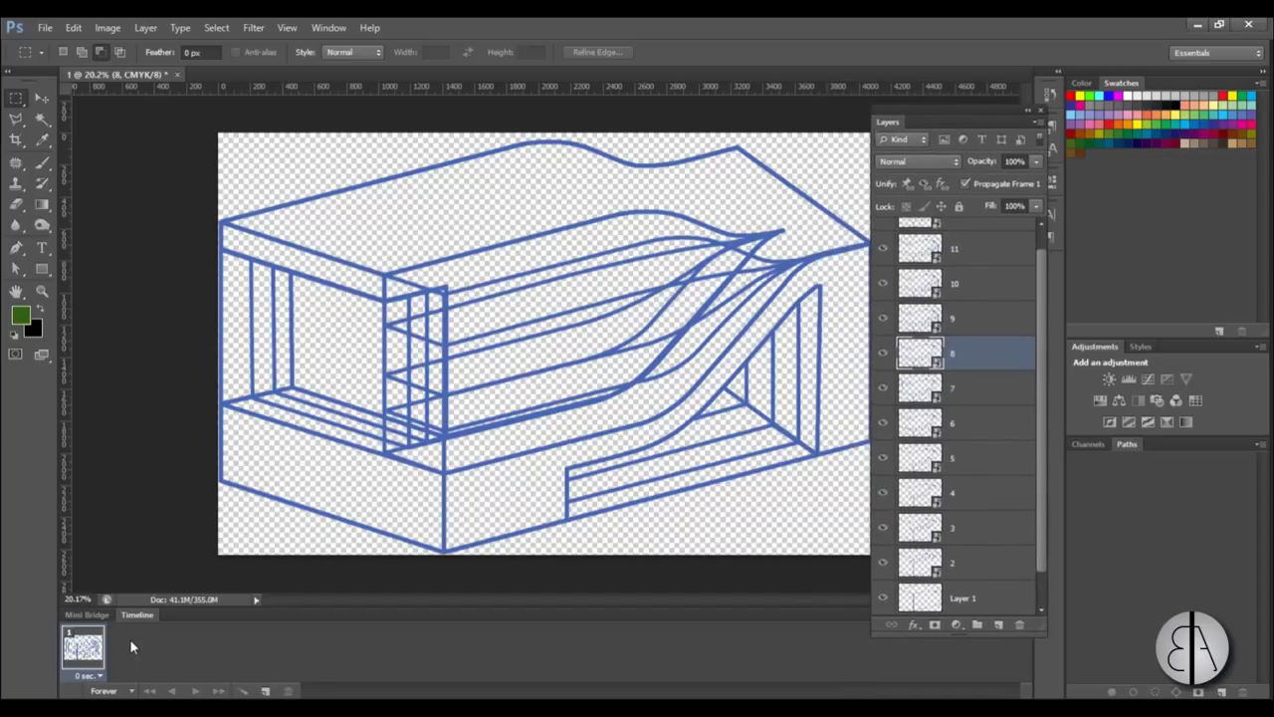
Hide the Timeline panel and show it again.
click(328, 28)
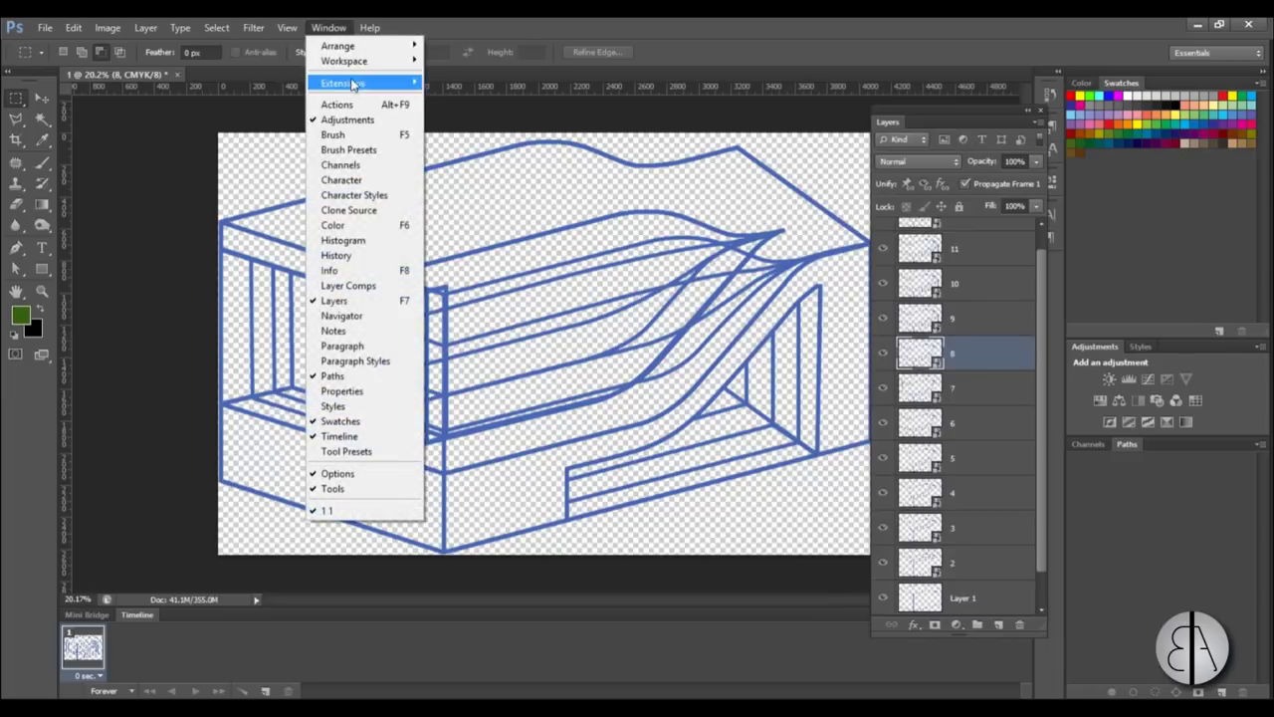
click(341, 438)
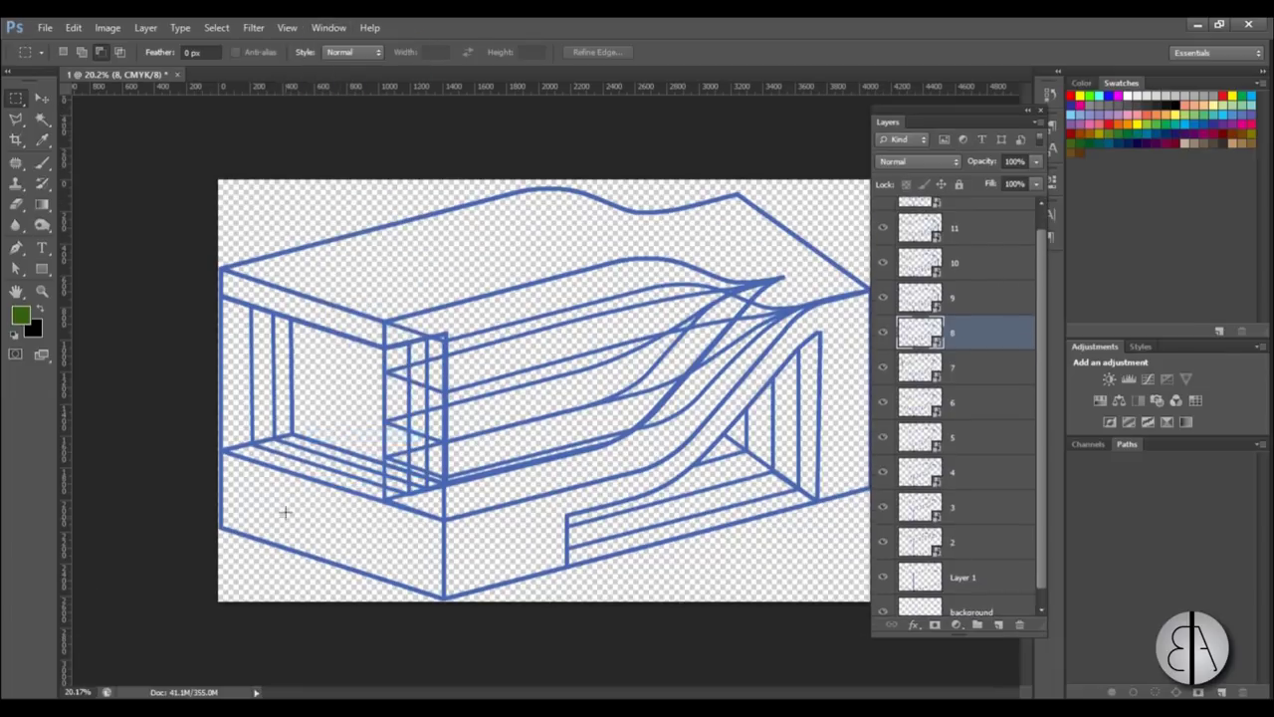
click(328, 28)
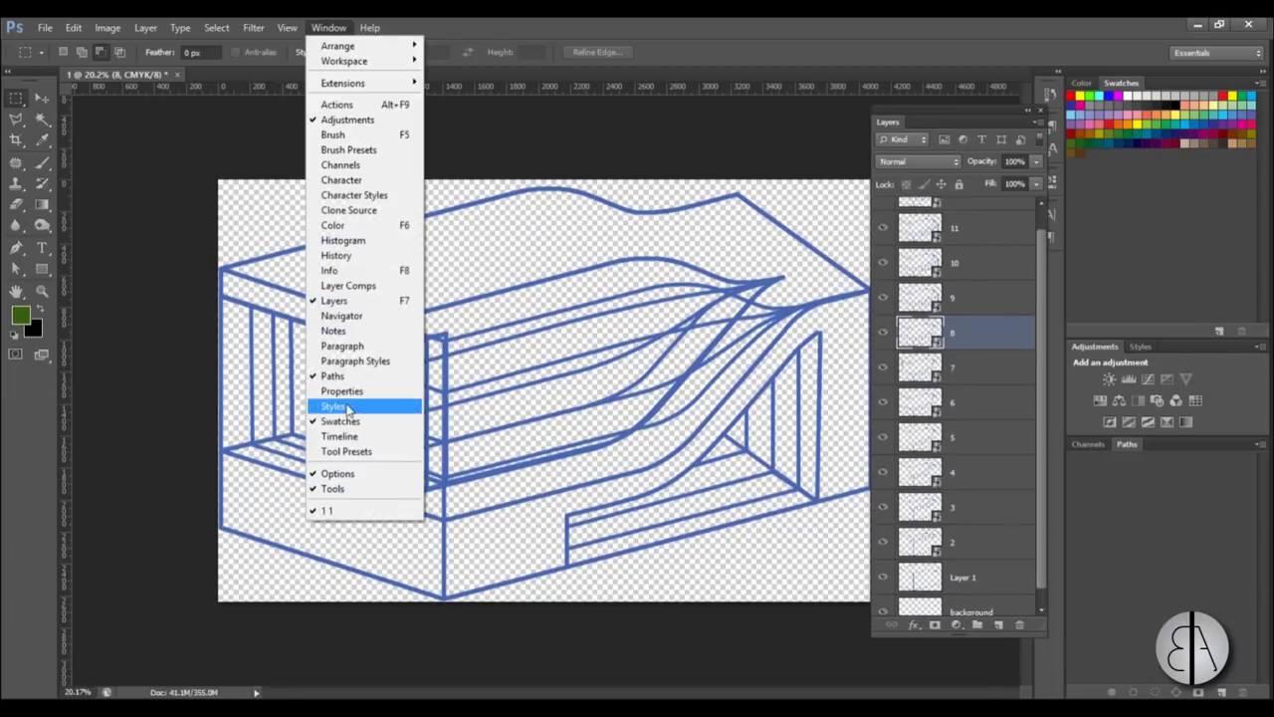
click(346, 438)
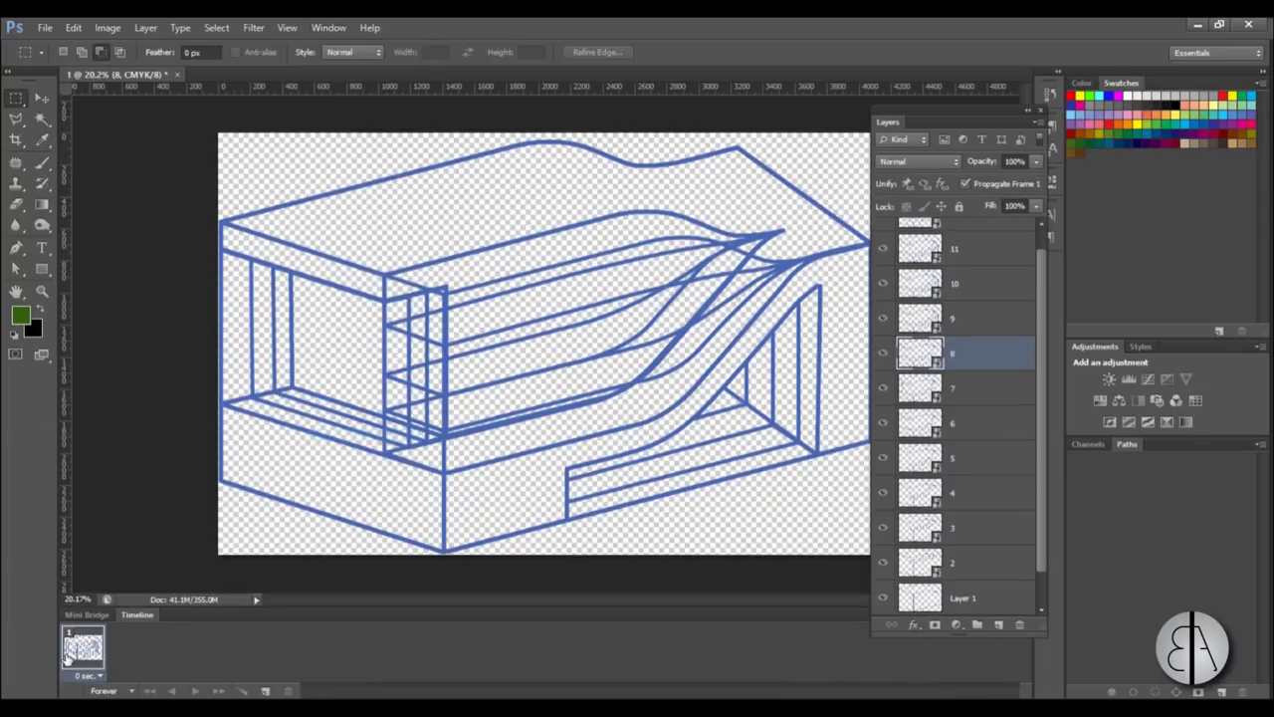
Hide layers 2 through 12 in the first animation frame, leaving only Layer 1 and background visible.
scroll(1007, 375, up, 1)
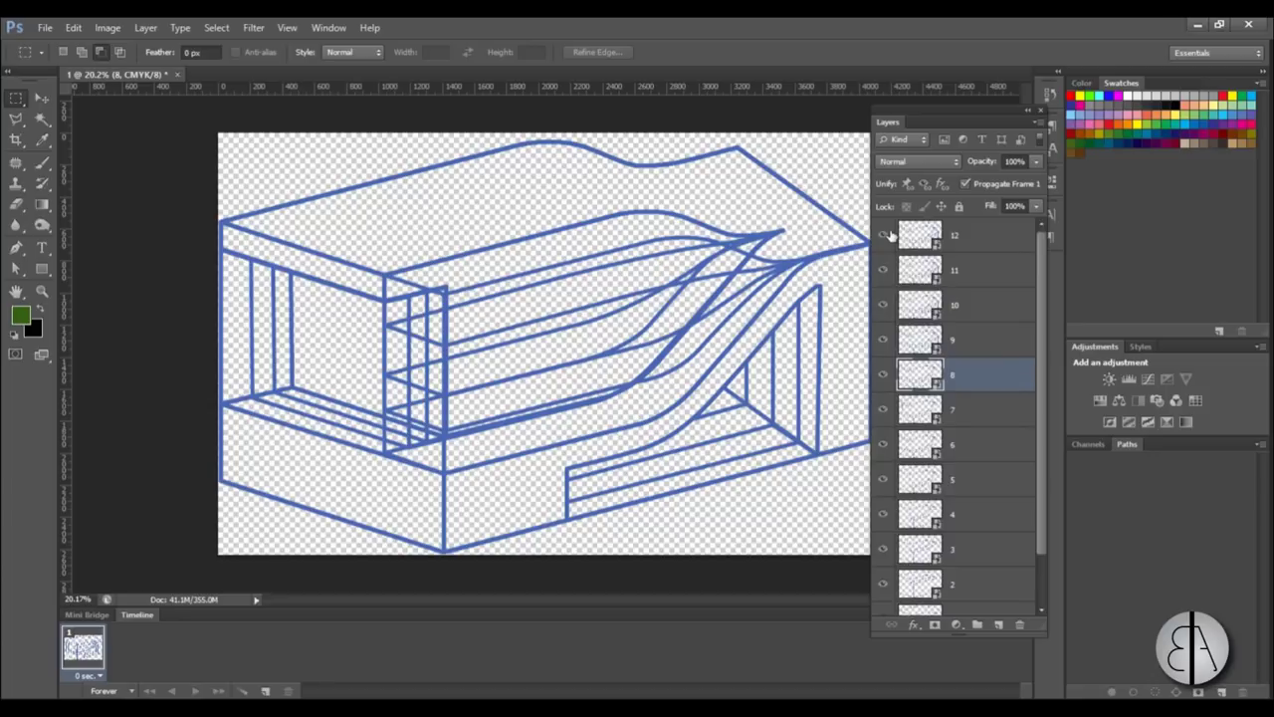
drag(884, 271, 887, 531)
scroll(885, 468, down, 3)
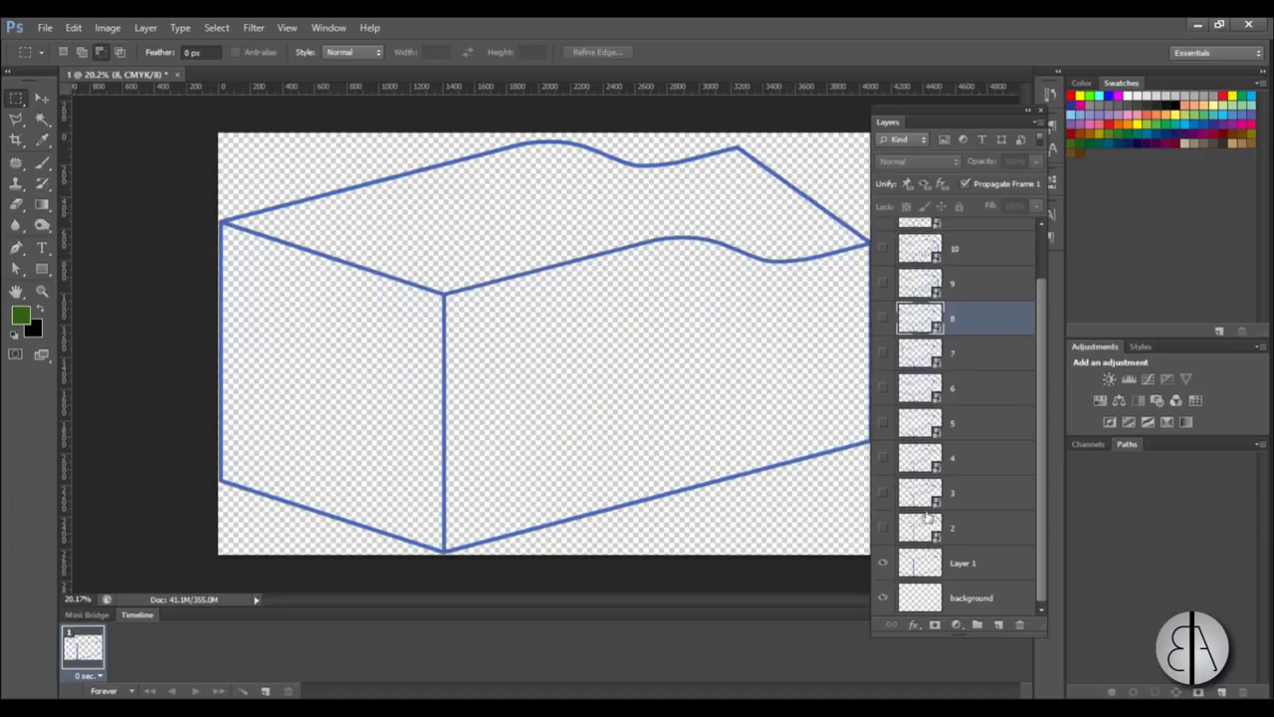
click(883, 563)
click(883, 563)
Add a second animation frame that shows layer 2 in place of Layer 1.
click(266, 690)
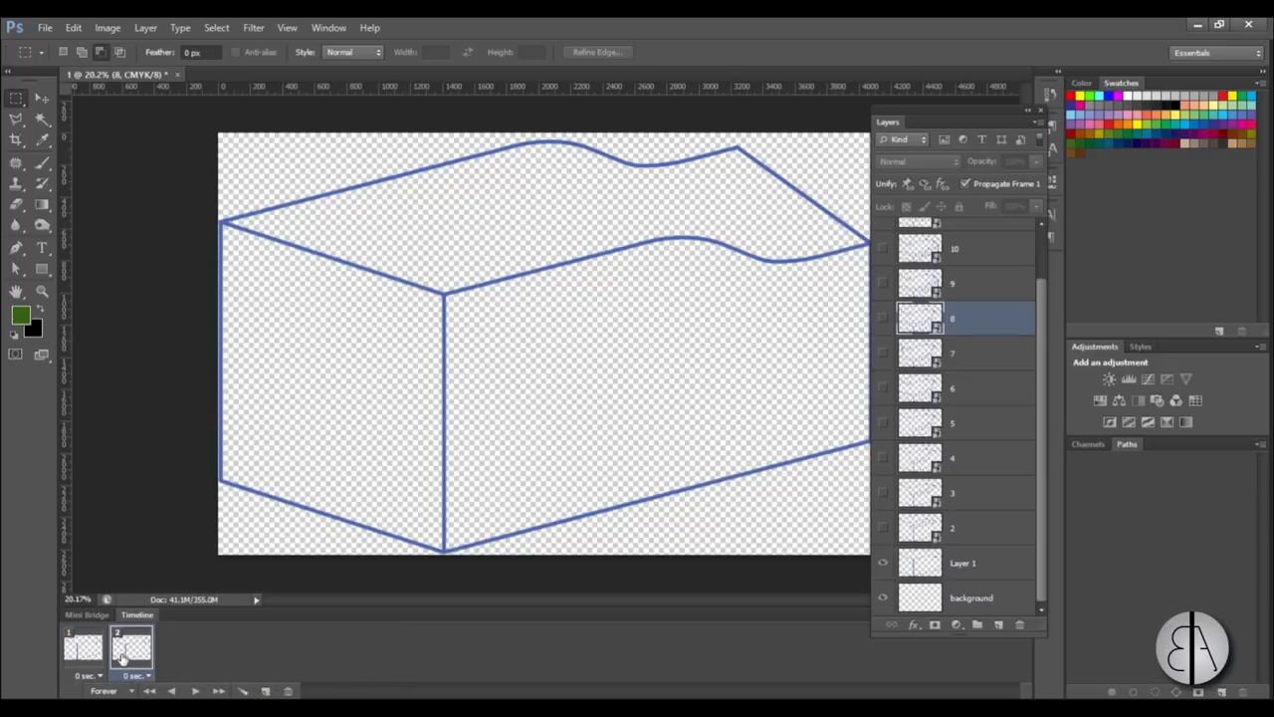
click(884, 566)
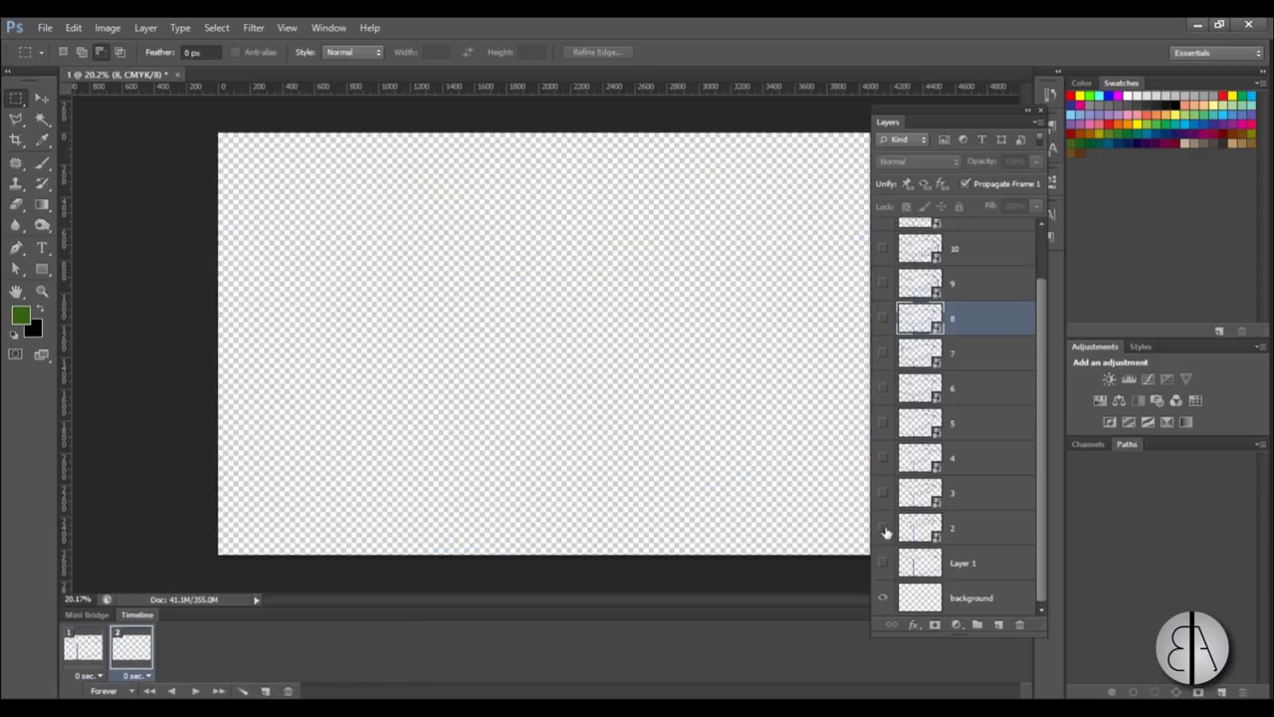
click(885, 530)
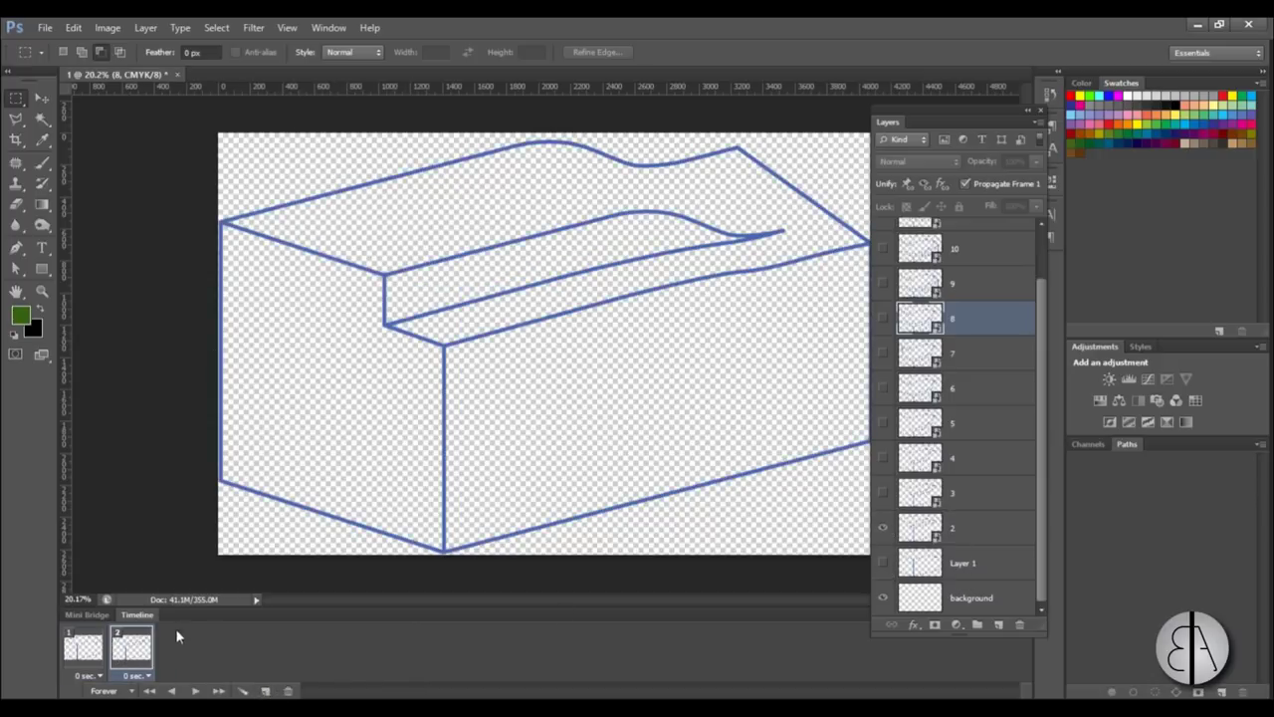
Add animation frames 3 and 4, showing only layer 3 and only layer 4 respectively above the background.
click(266, 691)
click(883, 529)
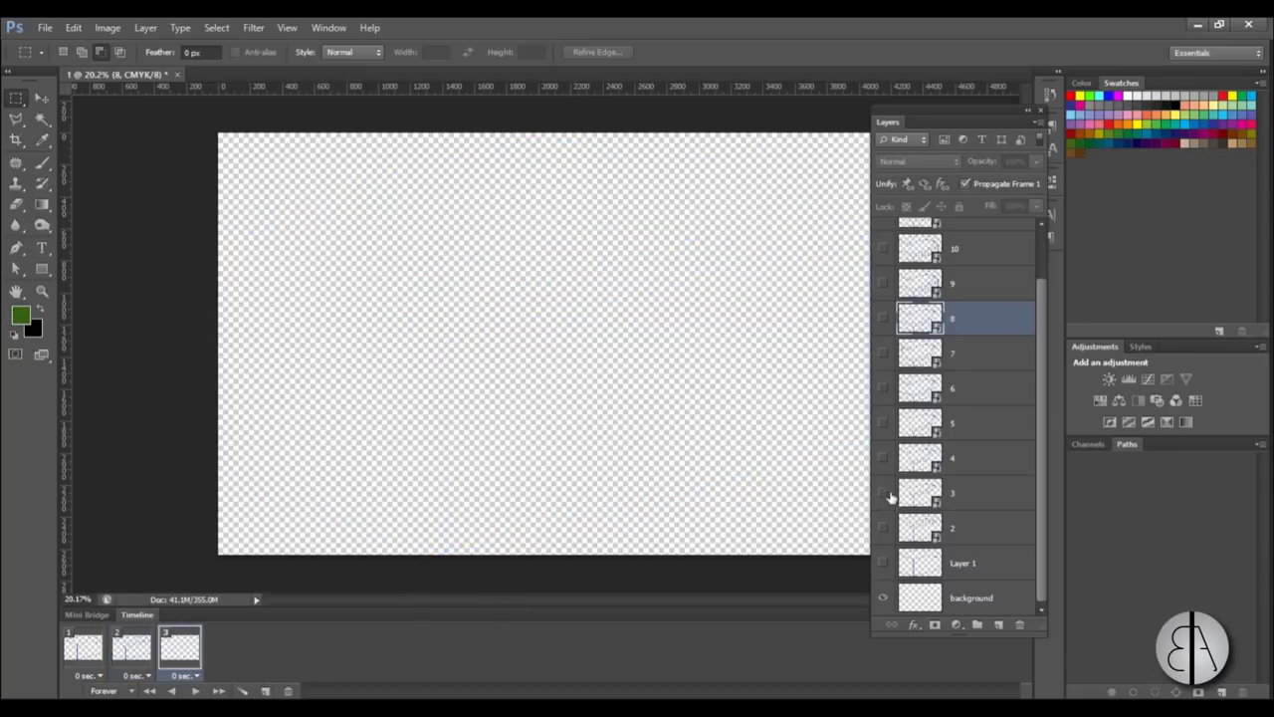
click(883, 494)
click(266, 691)
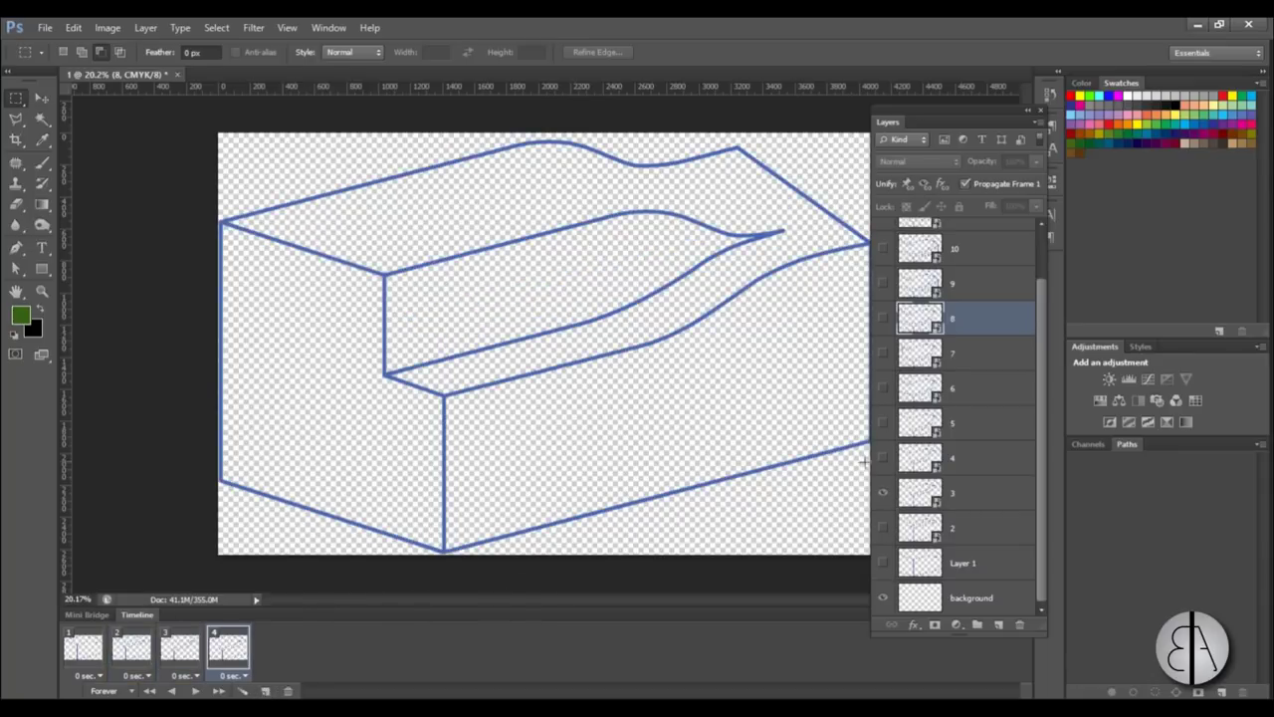
click(883, 494)
click(883, 458)
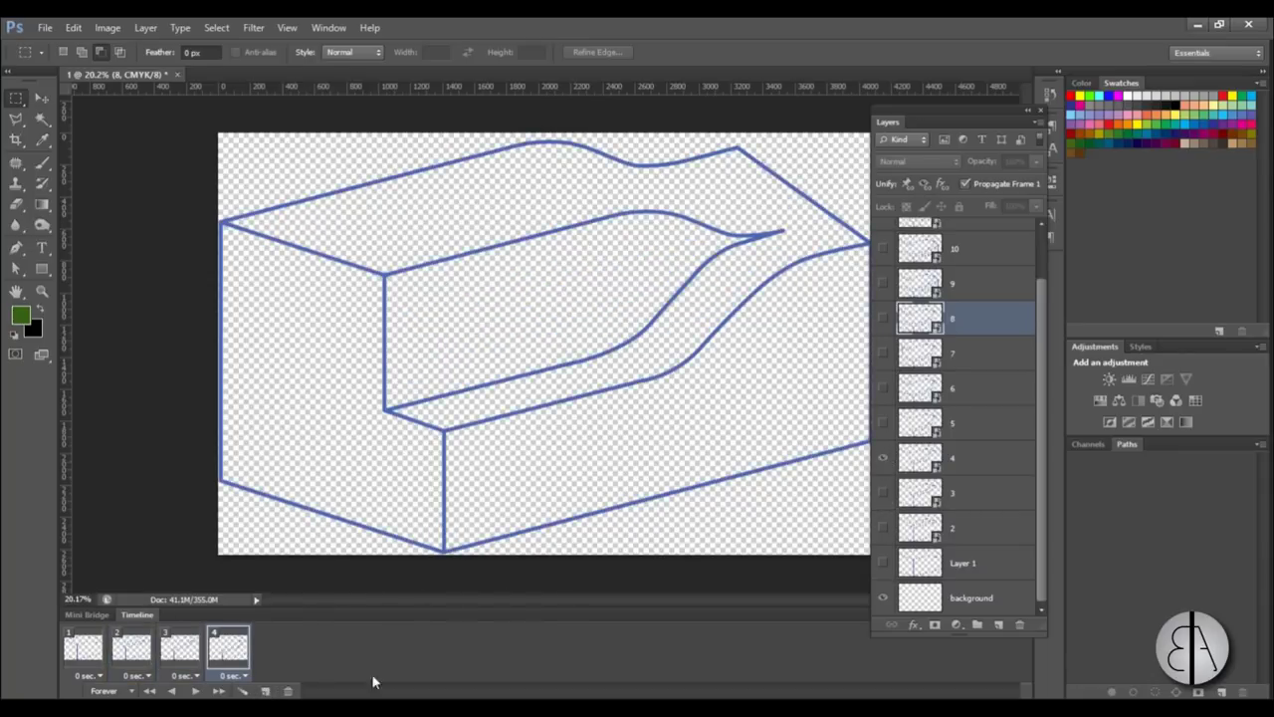
Add animation frames 5 and 6, showing only layer 5 and only layer 6 respectively above the background.
click(266, 690)
click(266, 691)
click(883, 458)
click(883, 423)
click(883, 423)
click(883, 388)
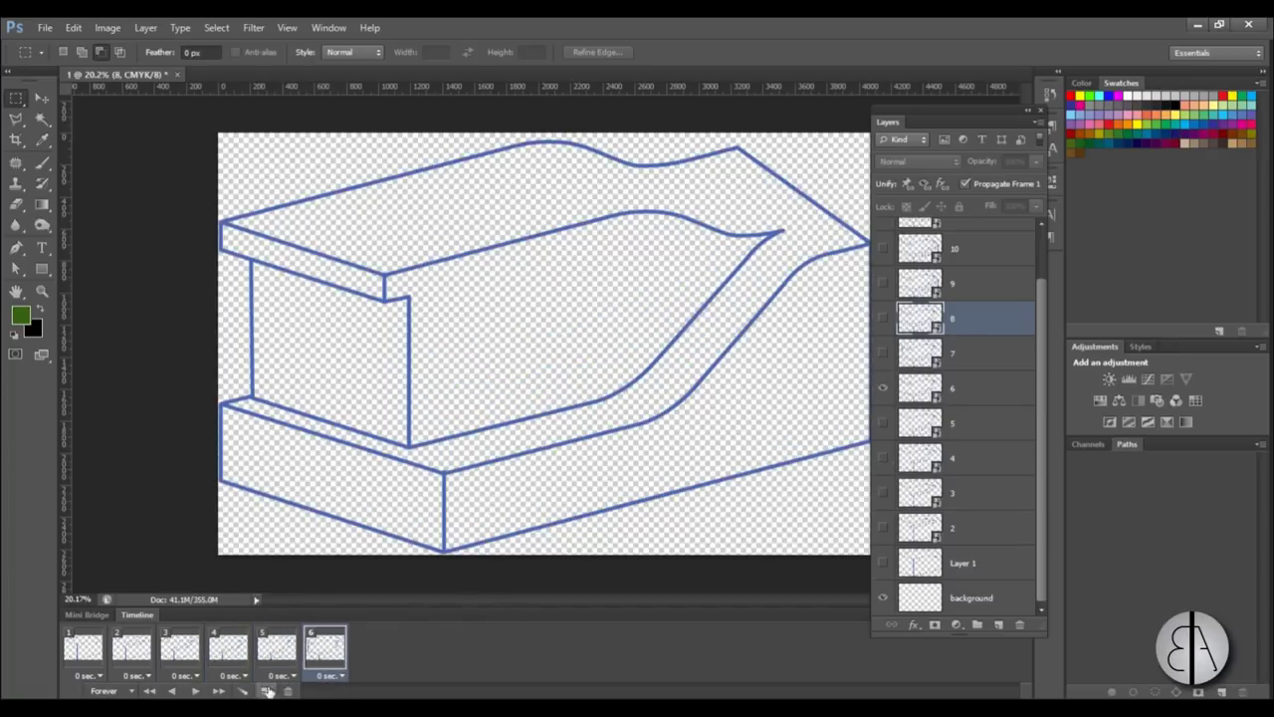
Add animation frames 7, 8 and 9, each showing only its same-numbered layer above the background.
click(266, 691)
click(883, 388)
click(883, 352)
click(266, 691)
click(883, 352)
click(883, 317)
click(266, 691)
click(883, 317)
click(883, 283)
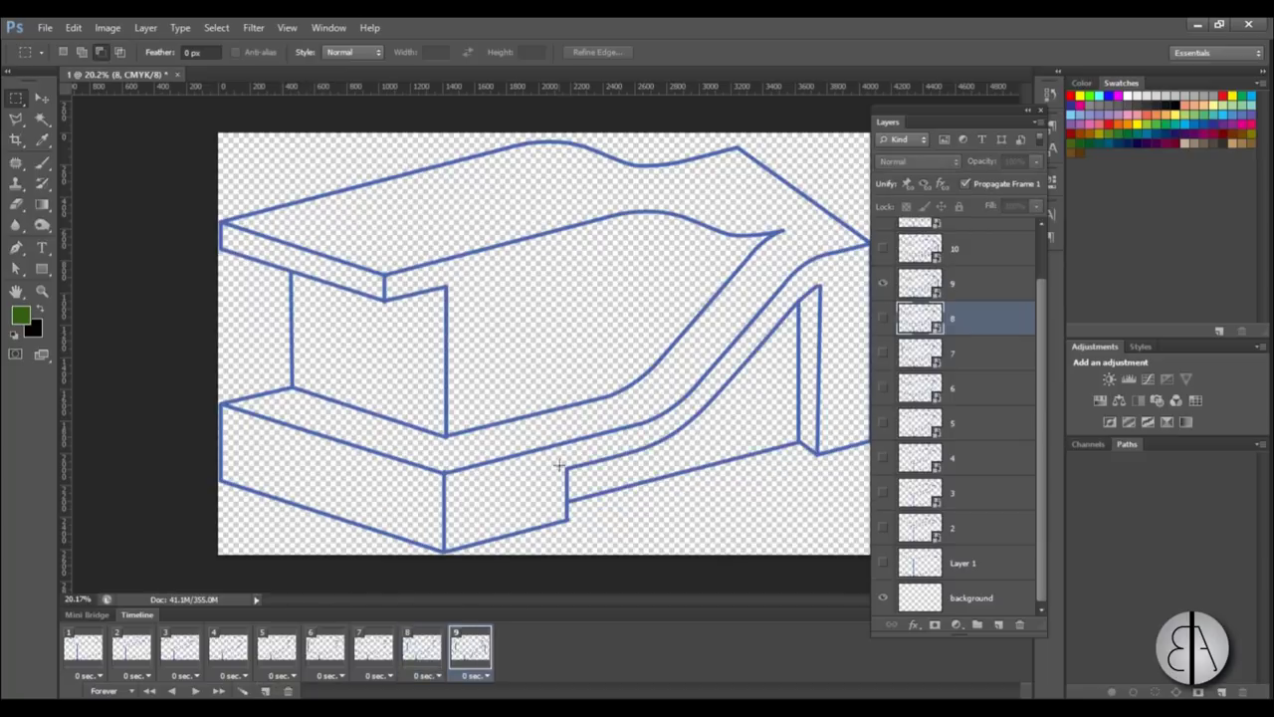
Add animation frames 10, 11 and 12, each showing only its same-numbered layer above the background, and preview the animation.
click(266, 691)
click(883, 283)
click(883, 248)
click(266, 691)
scroll(885, 312, up, 1)
click(885, 312)
click(883, 235)
click(266, 691)
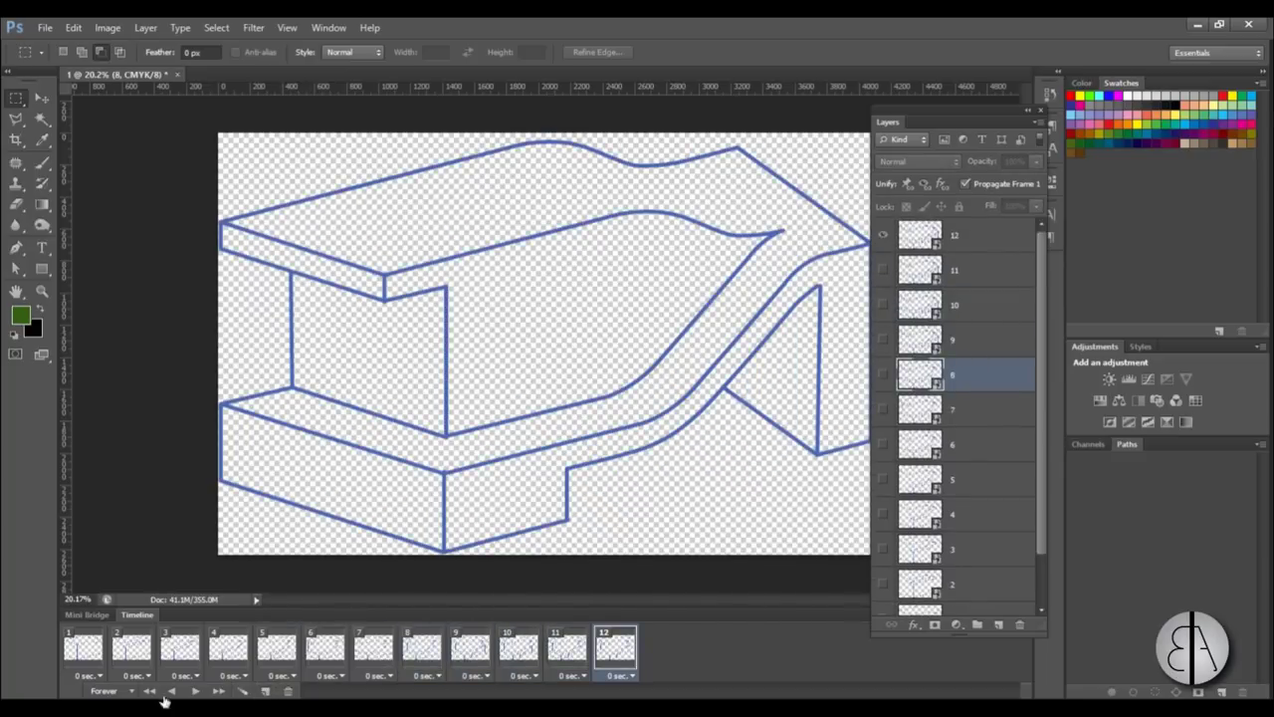
click(194, 692)
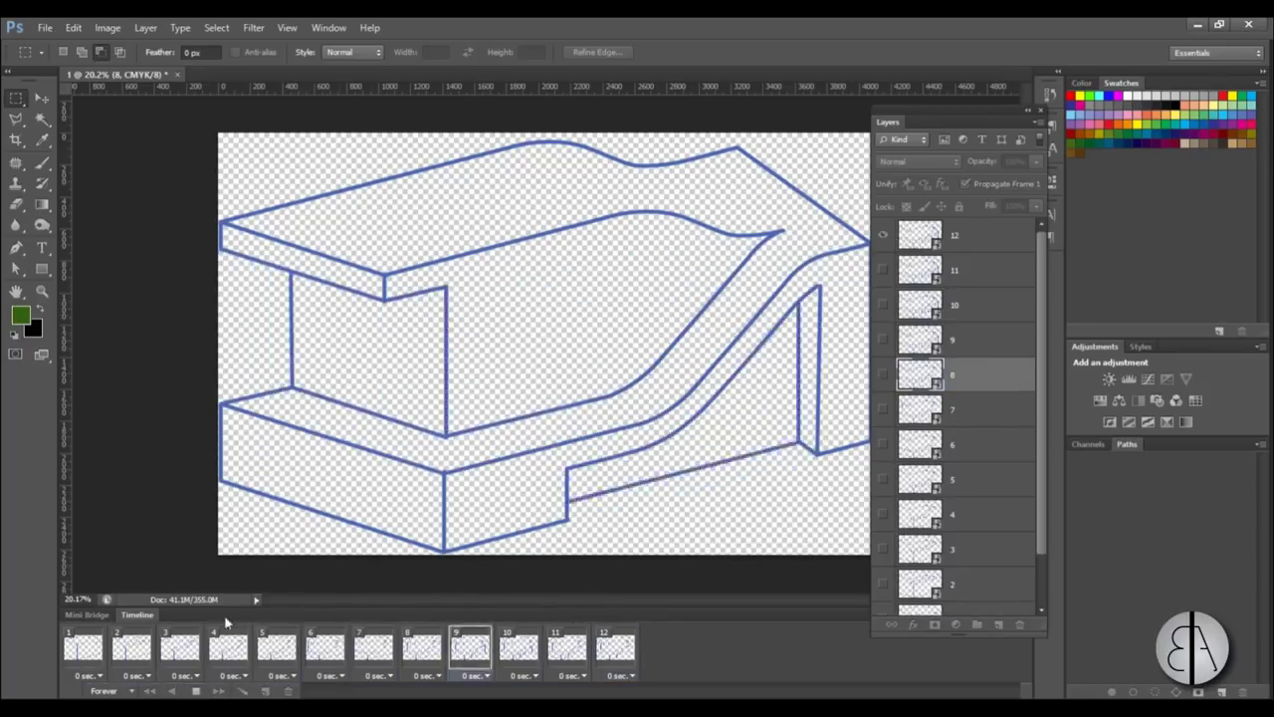
click(195, 691)
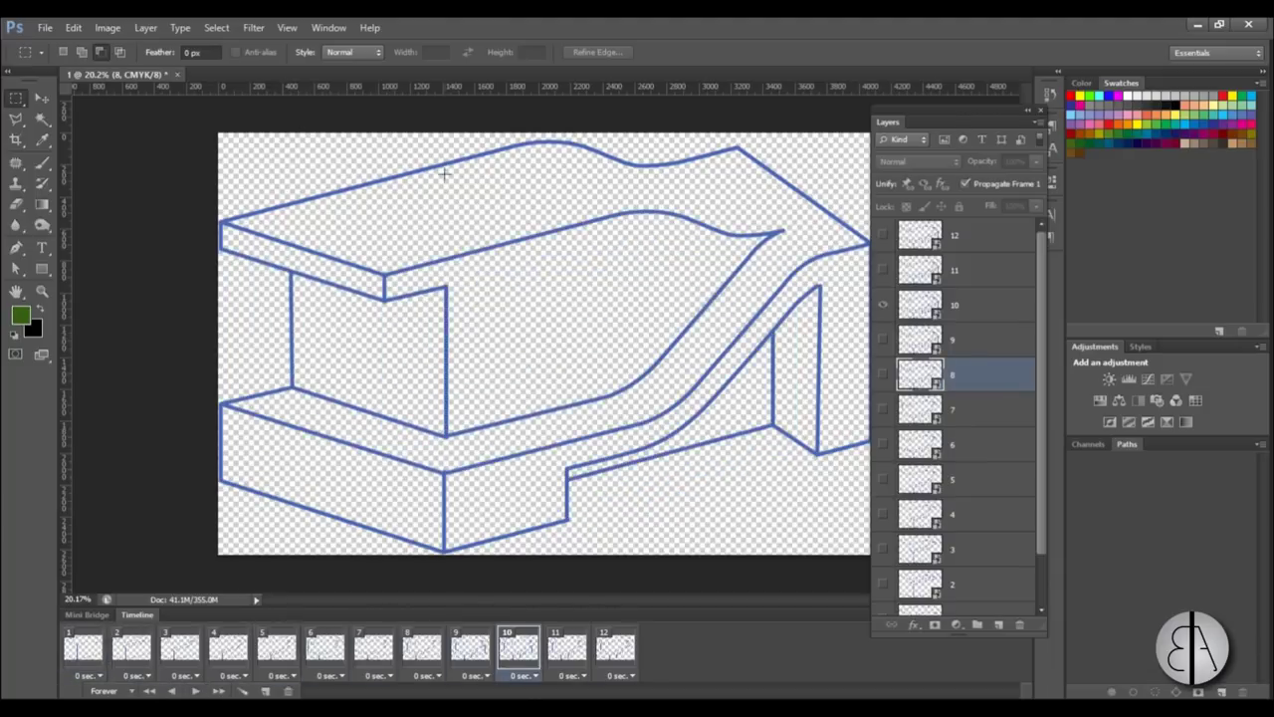
Set up a Save for Web export of the animation in GIF format with an image width of 1500 px.
click(46, 27)
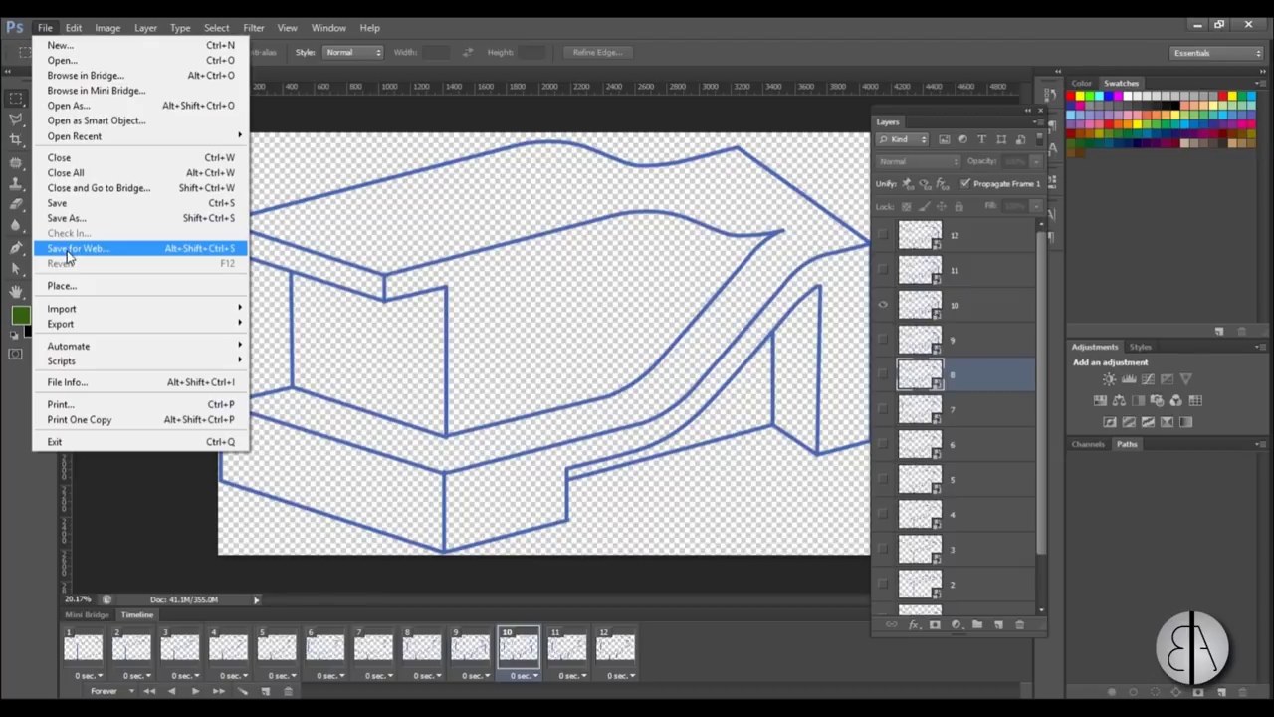
click(67, 255)
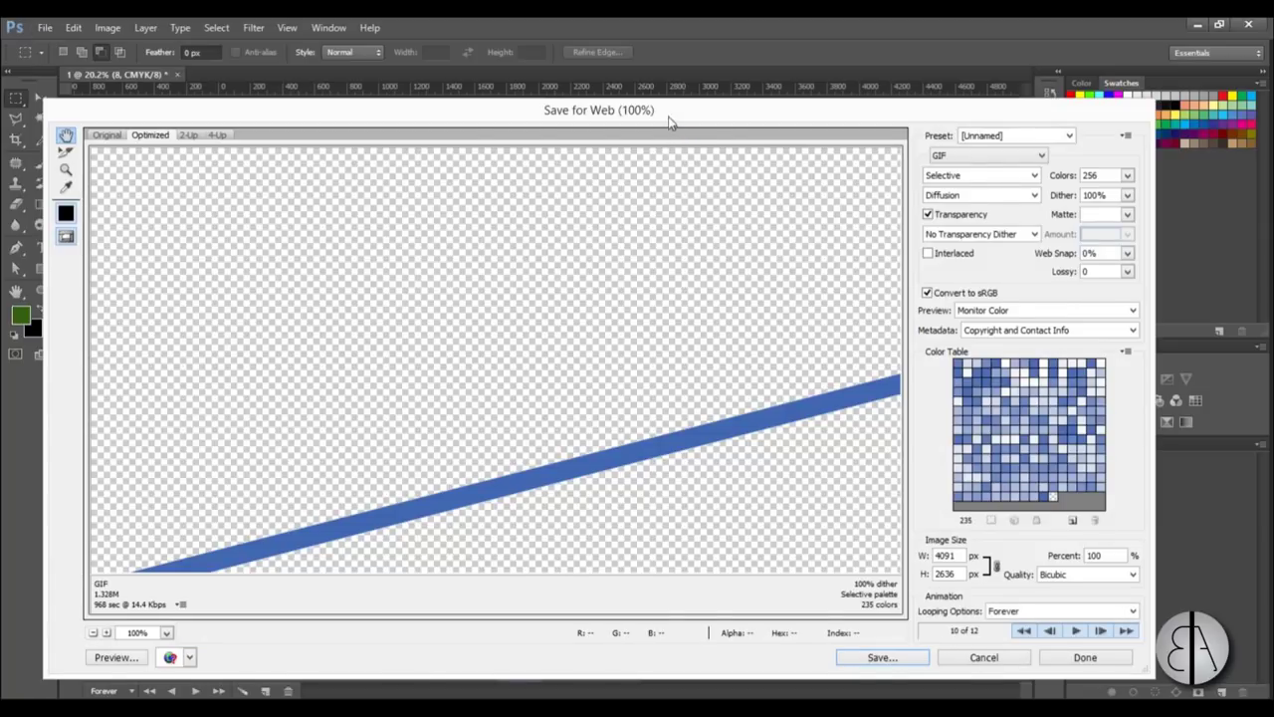
drag(669, 118, 667, 76)
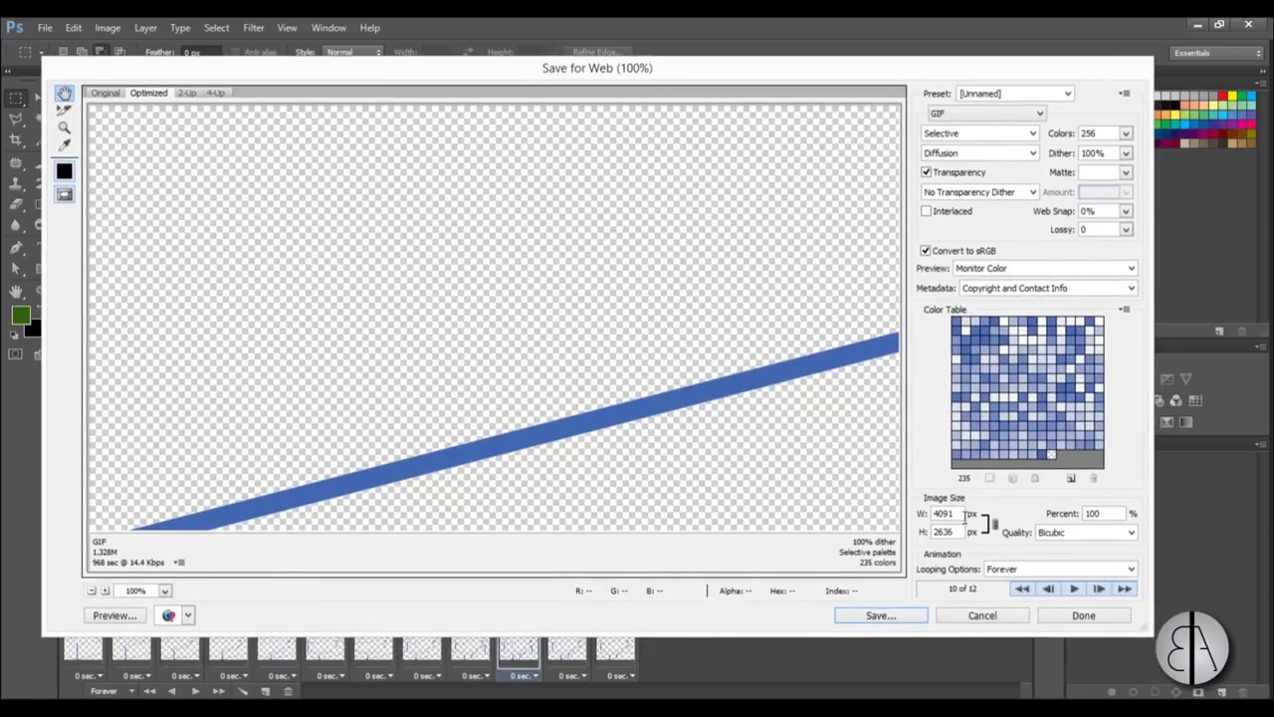
drag(953, 515, 934, 514)
text(2000)
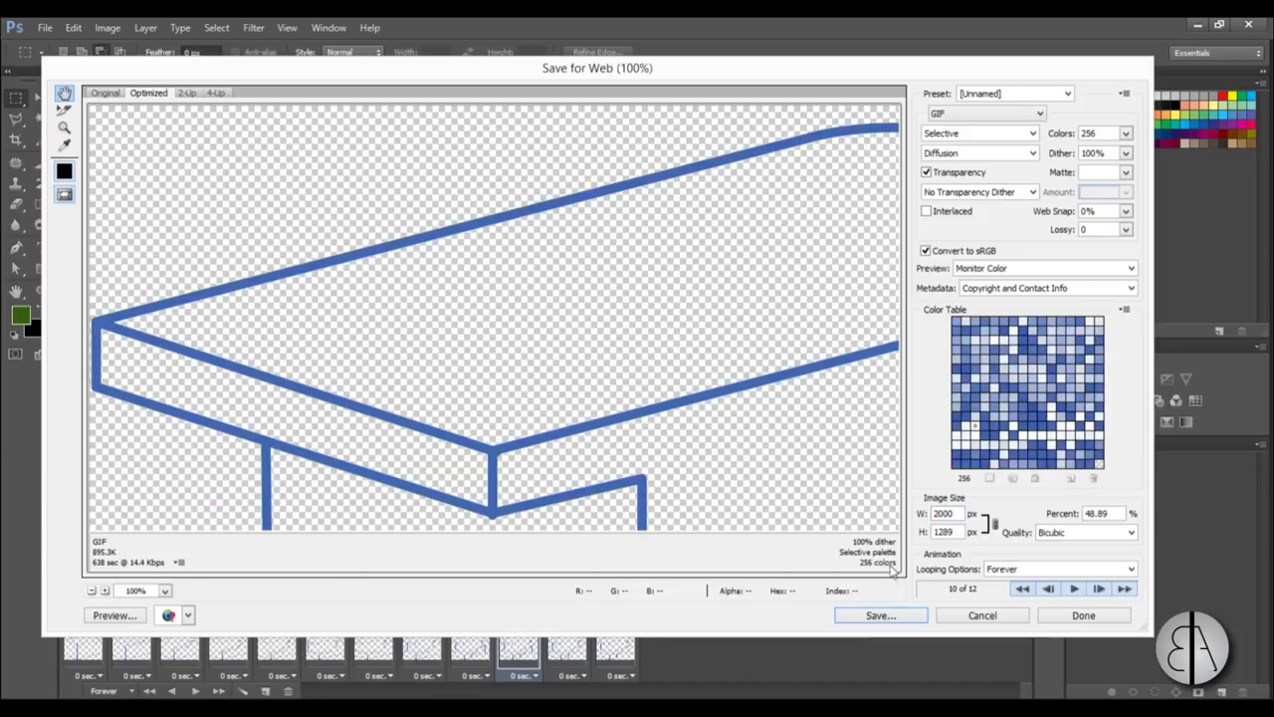
double_click(945, 513)
text(1500)
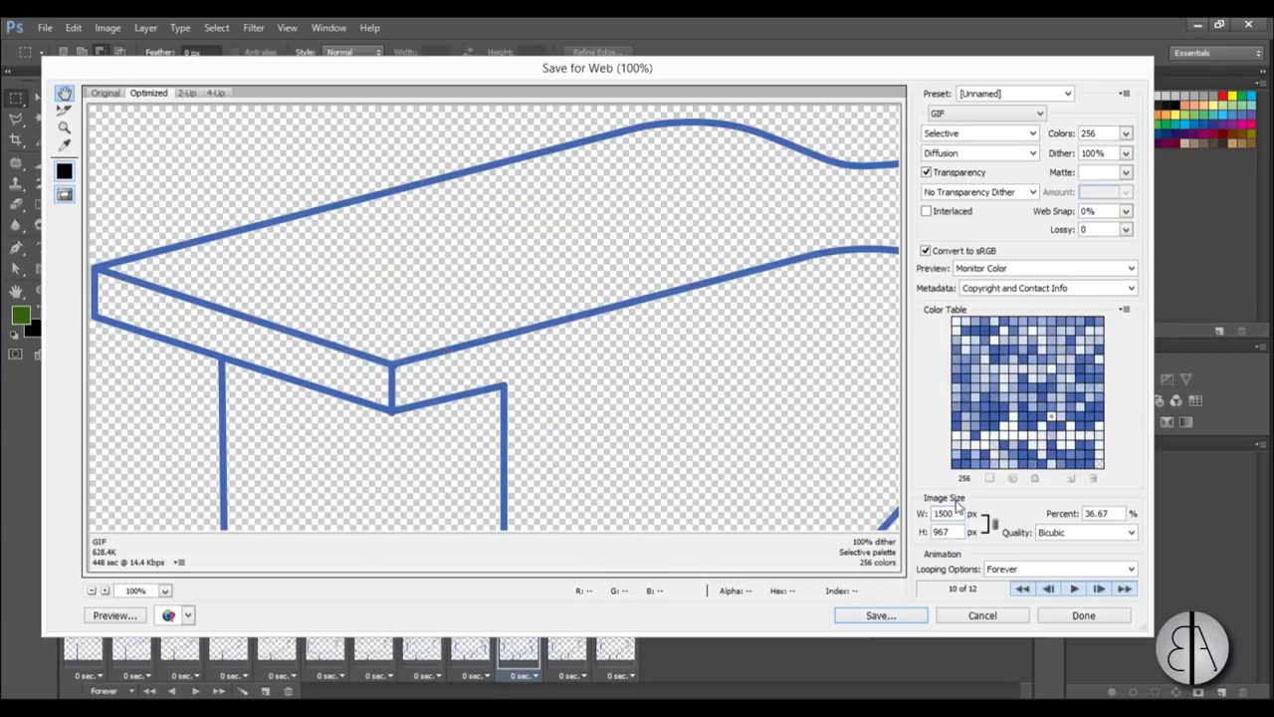
click(983, 114)
click(966, 127)
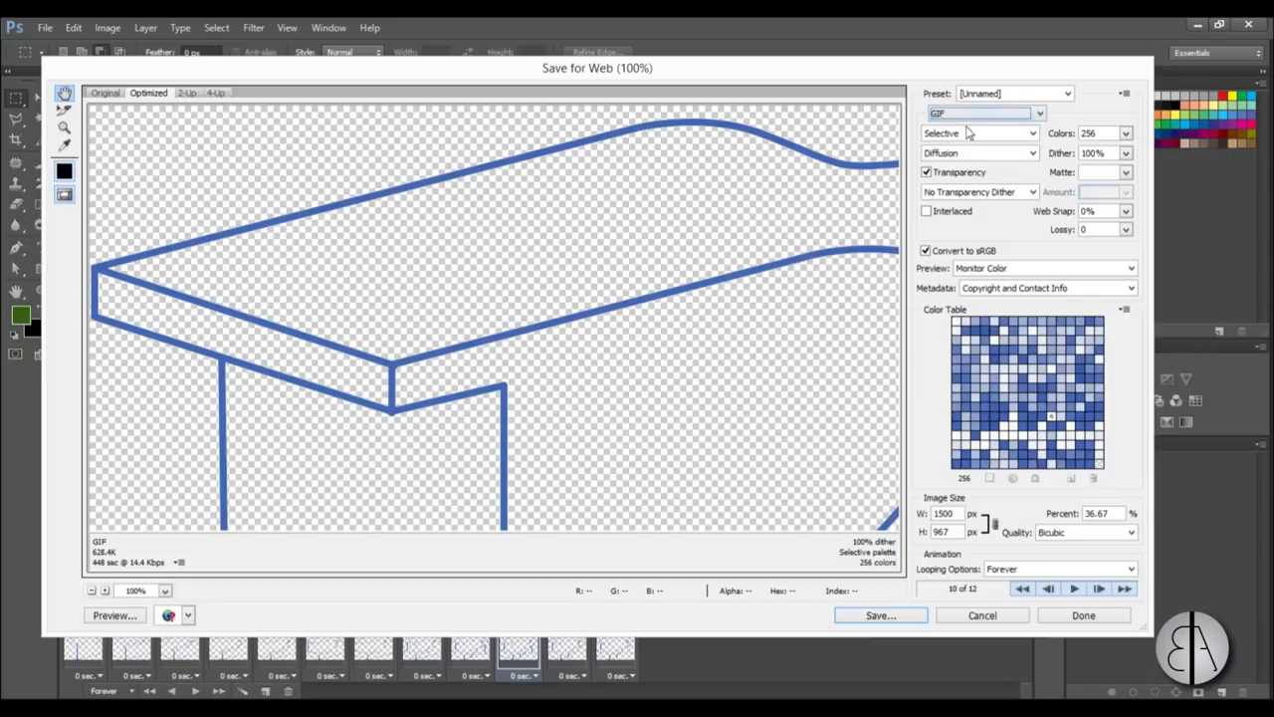
Save the optimized animation to the Desktop under the file name "transformation GIF".
click(882, 617)
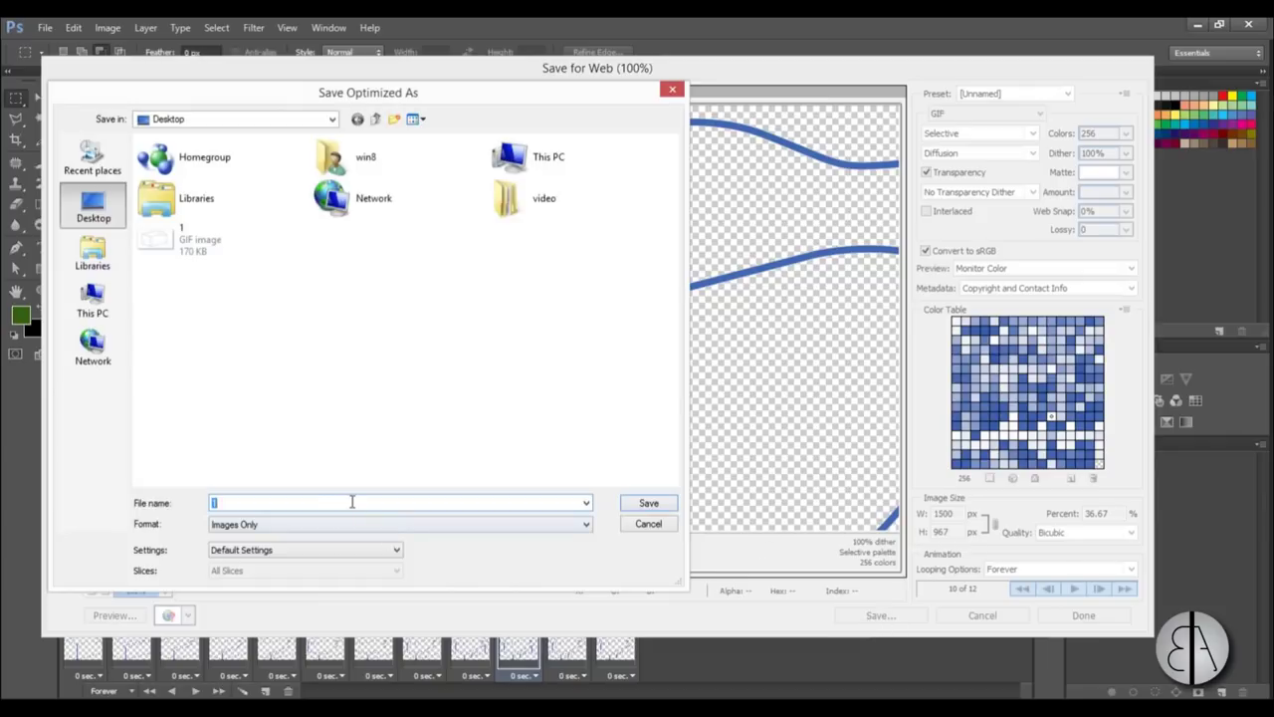
text(trans)
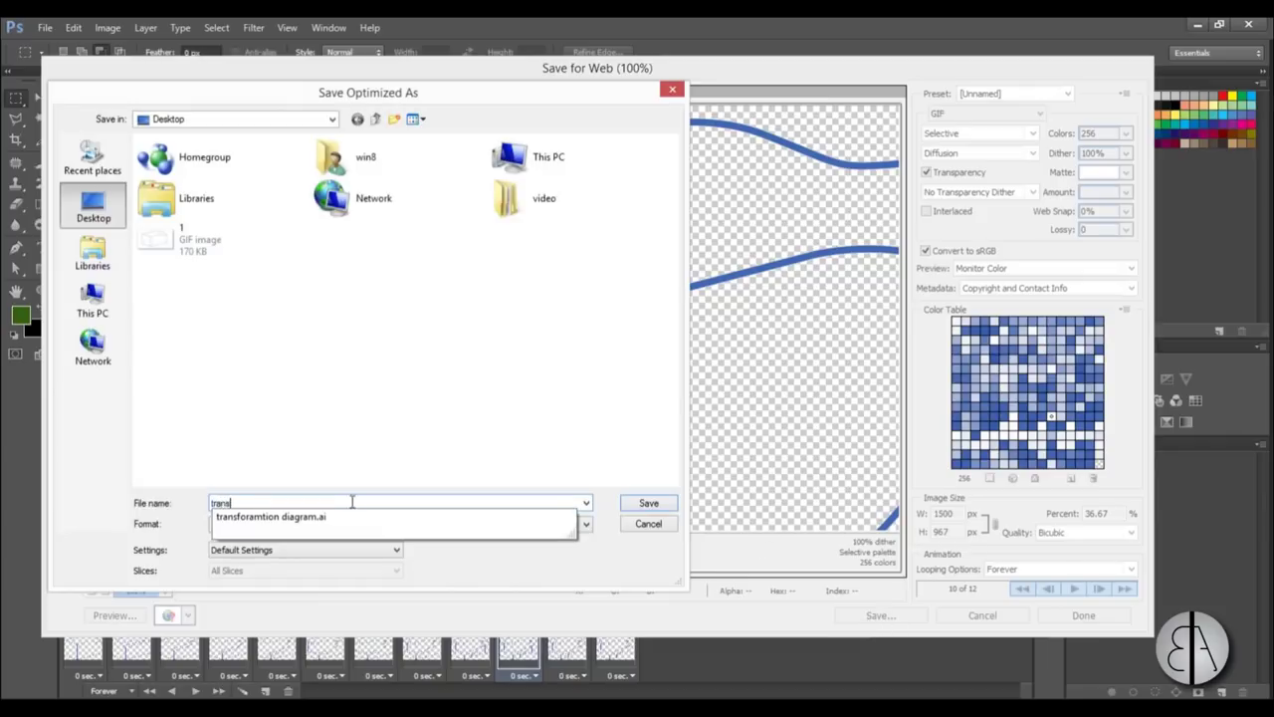
text(formation GIF)
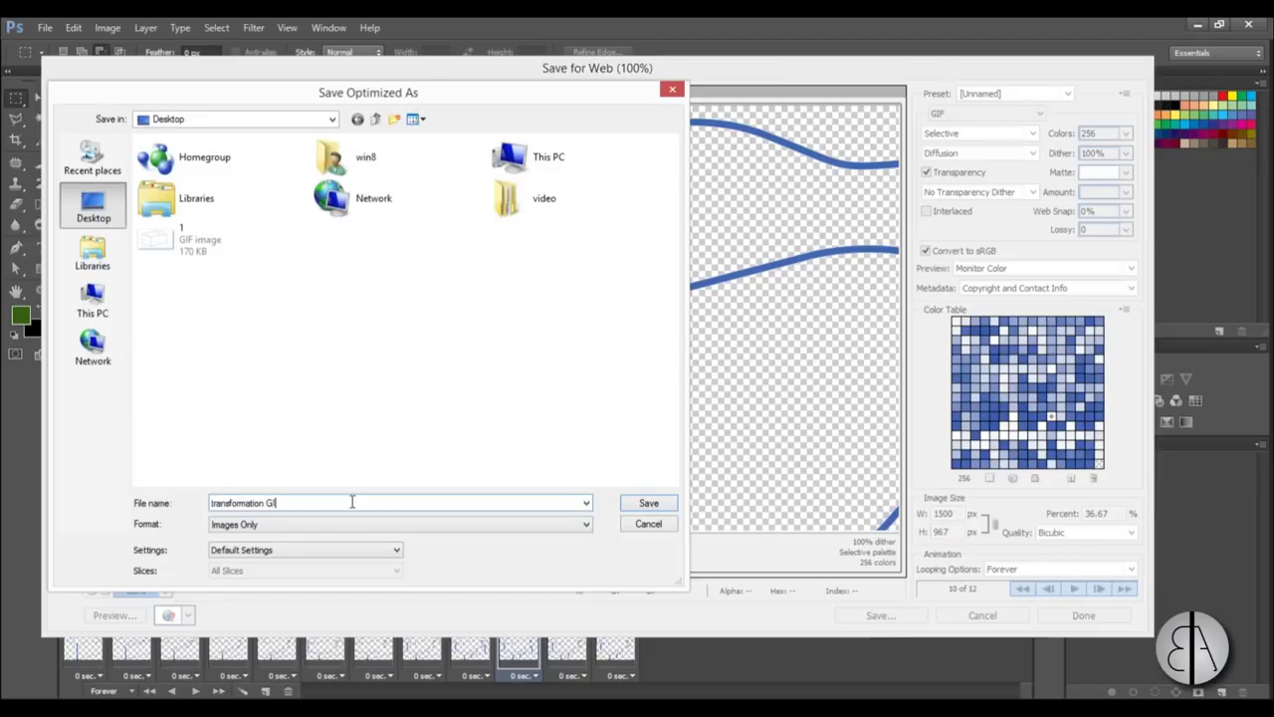
click(647, 504)
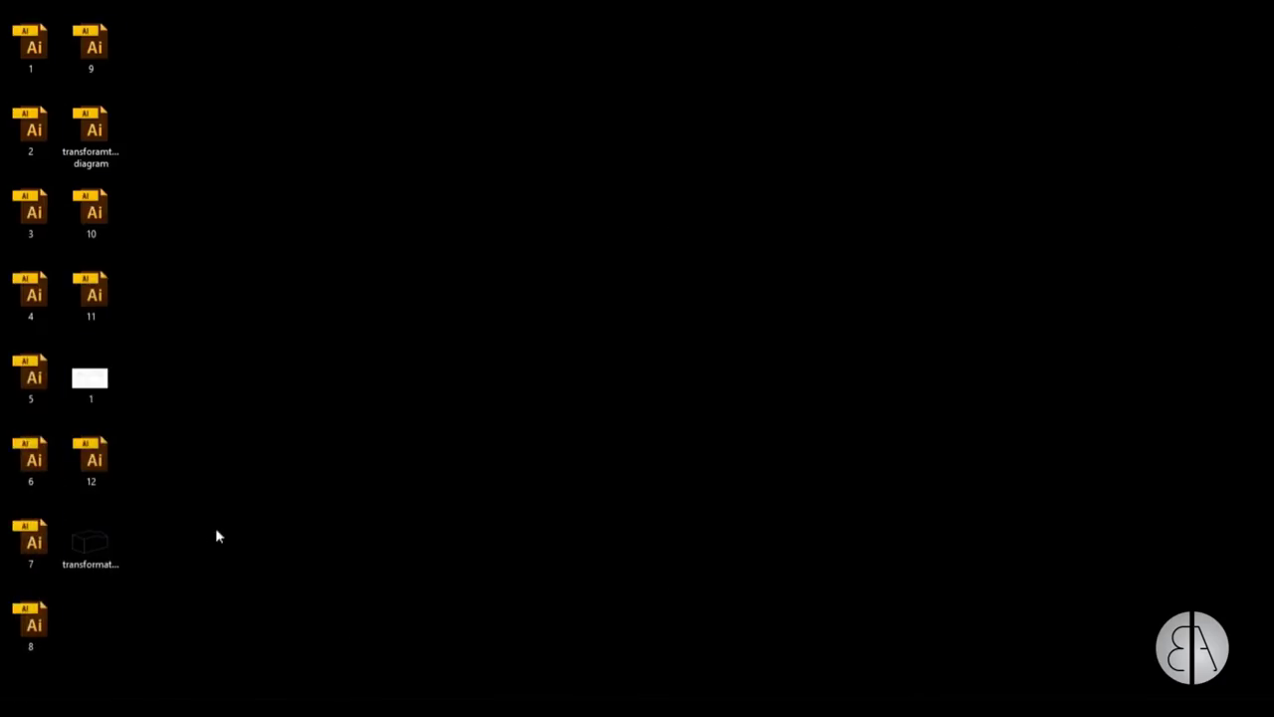
Move the exported transformation-GIF file to an empty area of the desktop and open it in Internet Explorer to watch the animation.
drag(89, 542, 410, 296)
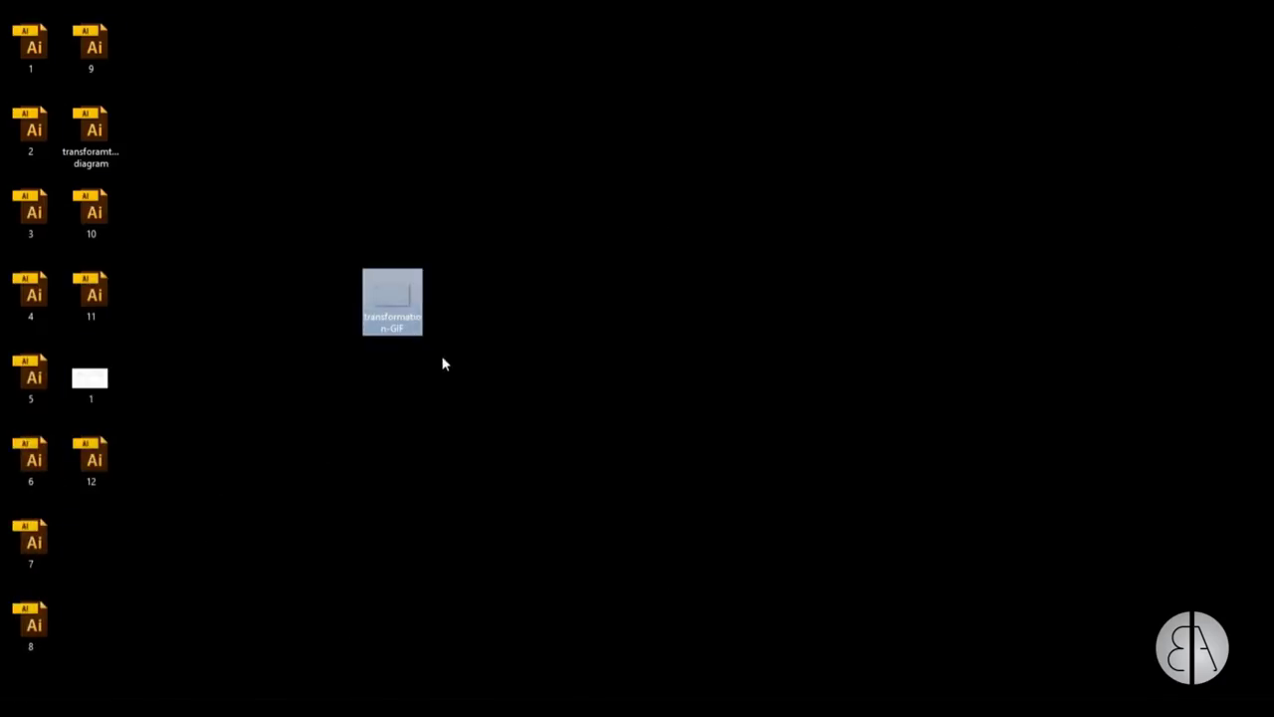
right_click(412, 302)
mouse_move(463, 409)
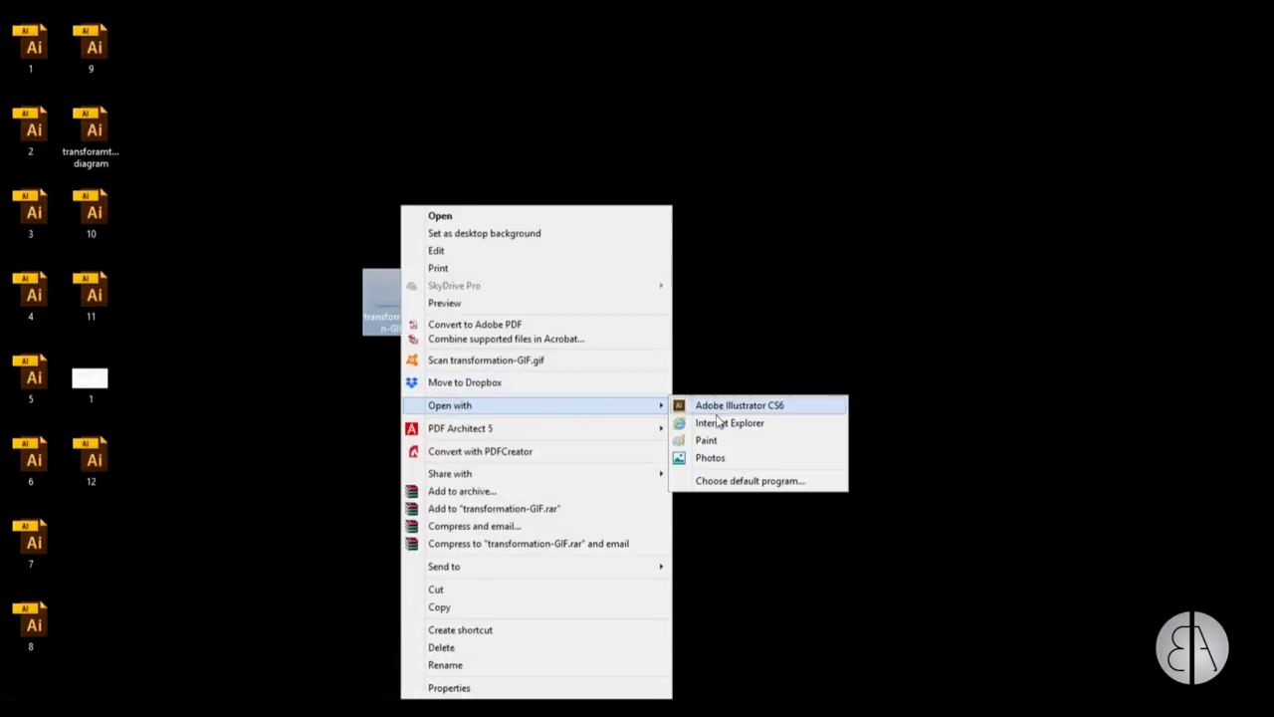
click(743, 428)
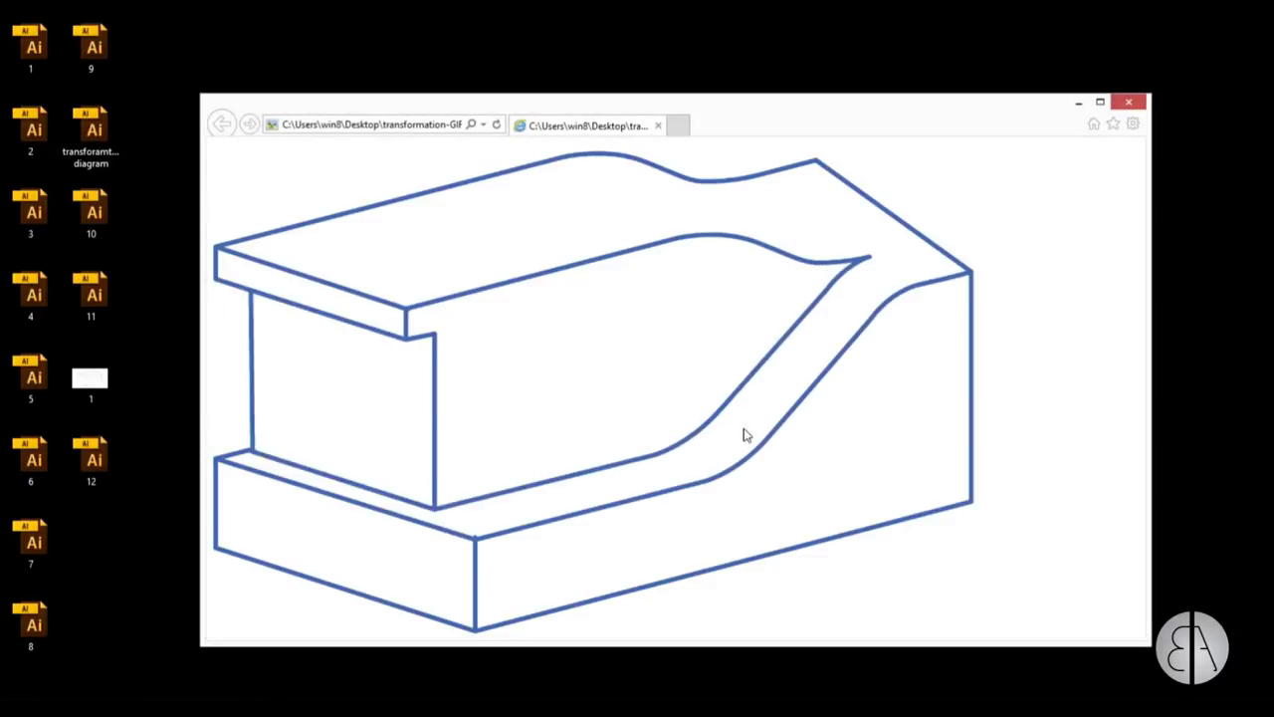